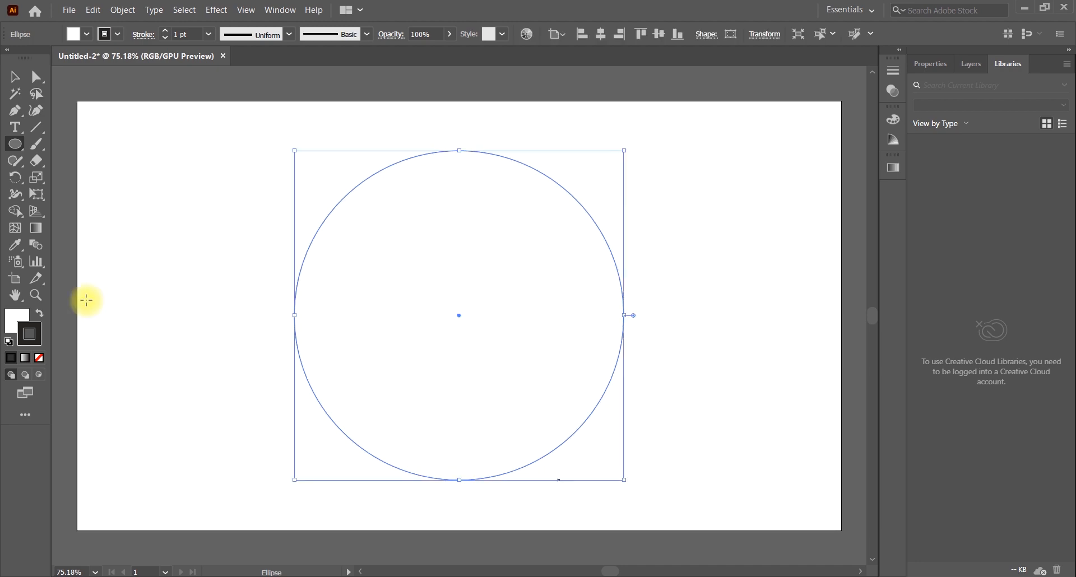
Duplicate the circle horizontally to the right so the copy overlaps more than half of the original
left_click(15, 76)
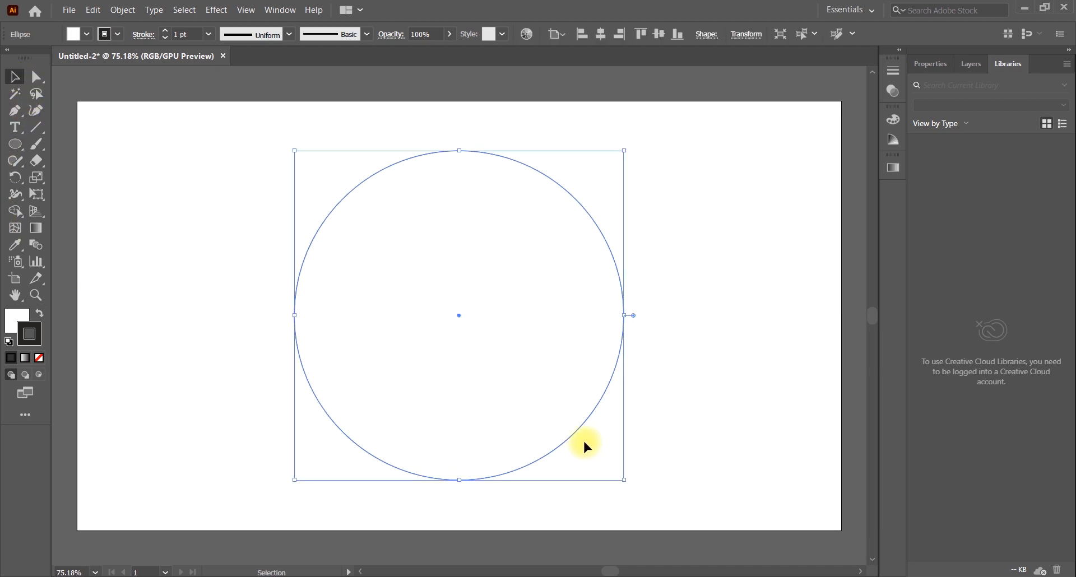
left_click_drag(584, 426, 729, 428)
key("ctrl+z")
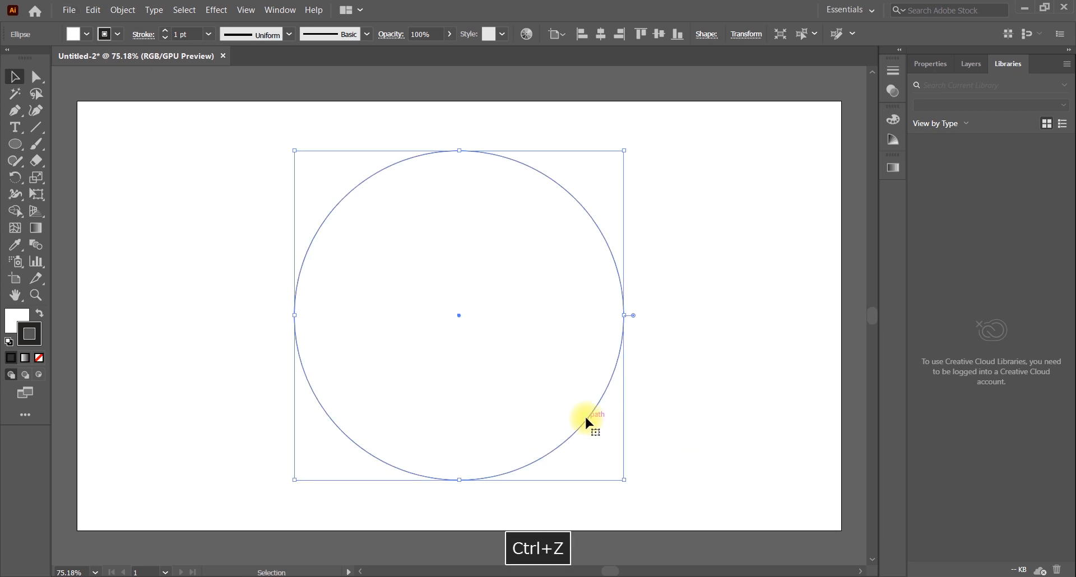
left_click_drag(585, 419, 709, 420)
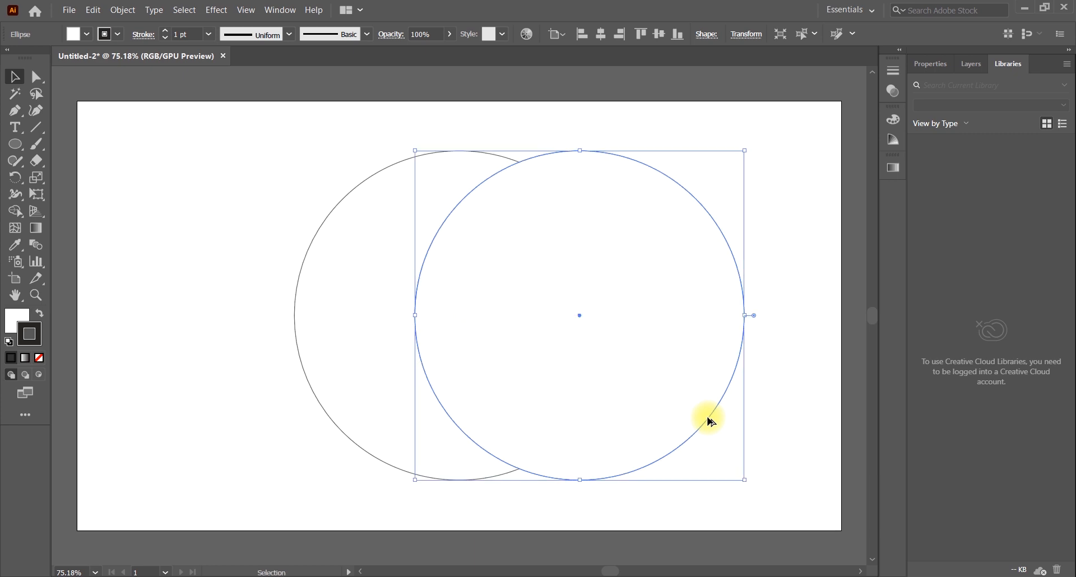
Remove the fill from both overlapping circles, keeping only their outlines
left_click_drag(318, 203, 791, 338)
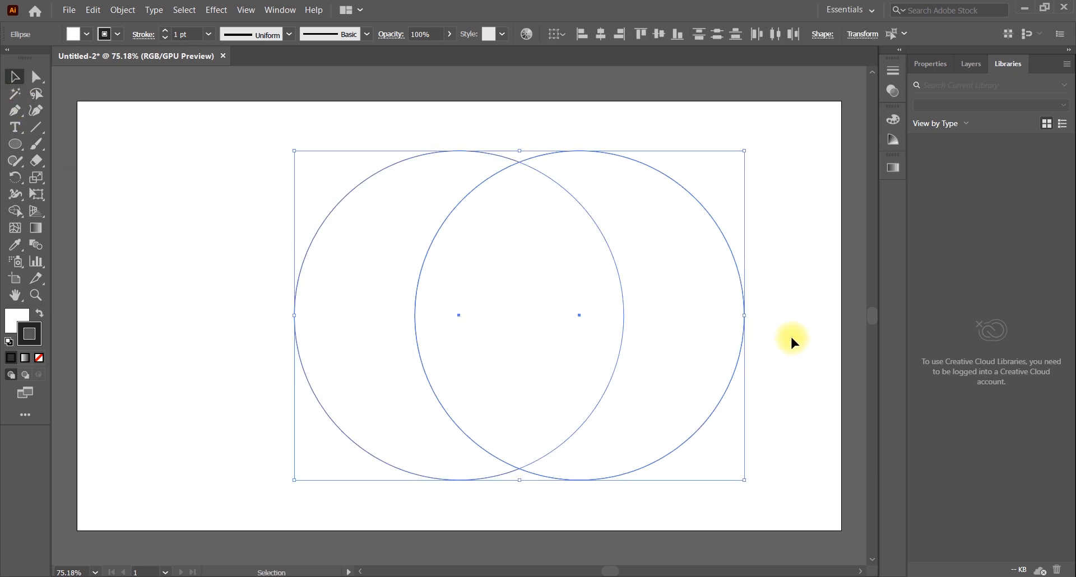
left_click(39, 358)
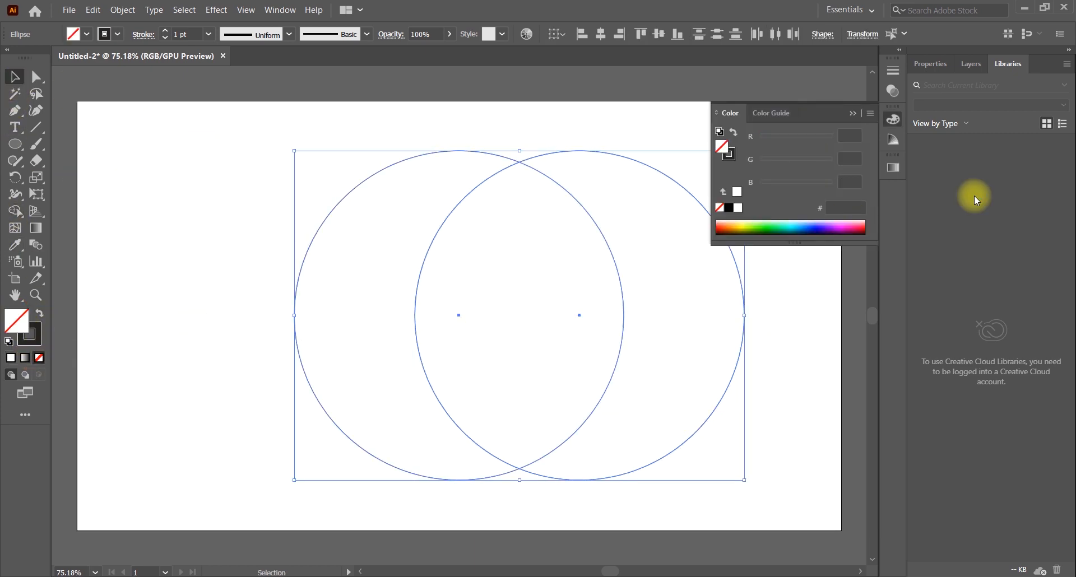
left_click(852, 114)
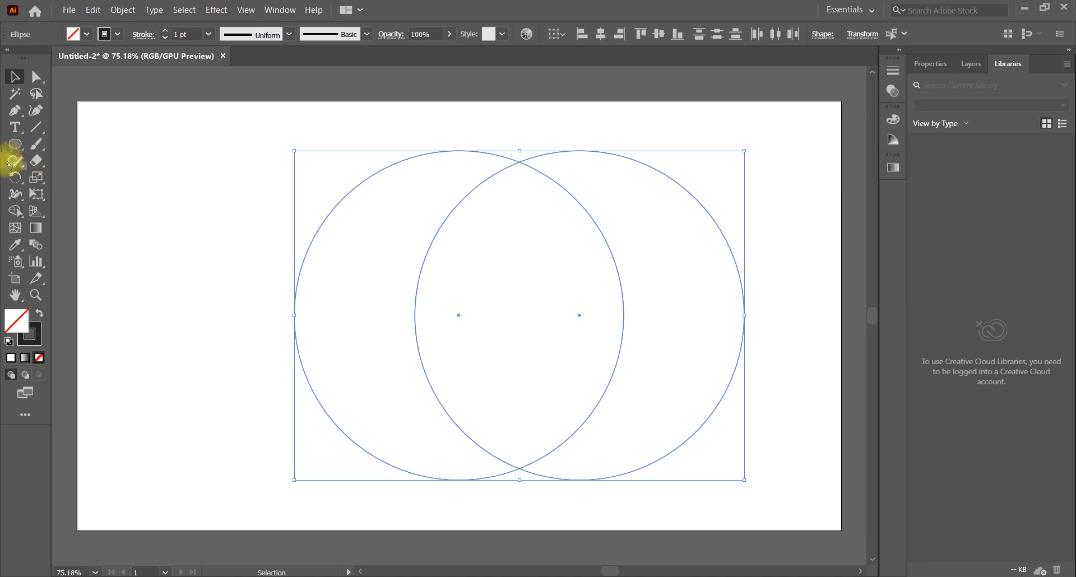
Cut away the two outer crescents with Shape Builder, keeping only the pointed lens where the circles overlap
left_click(15, 210)
left_click(353, 274, "alt")
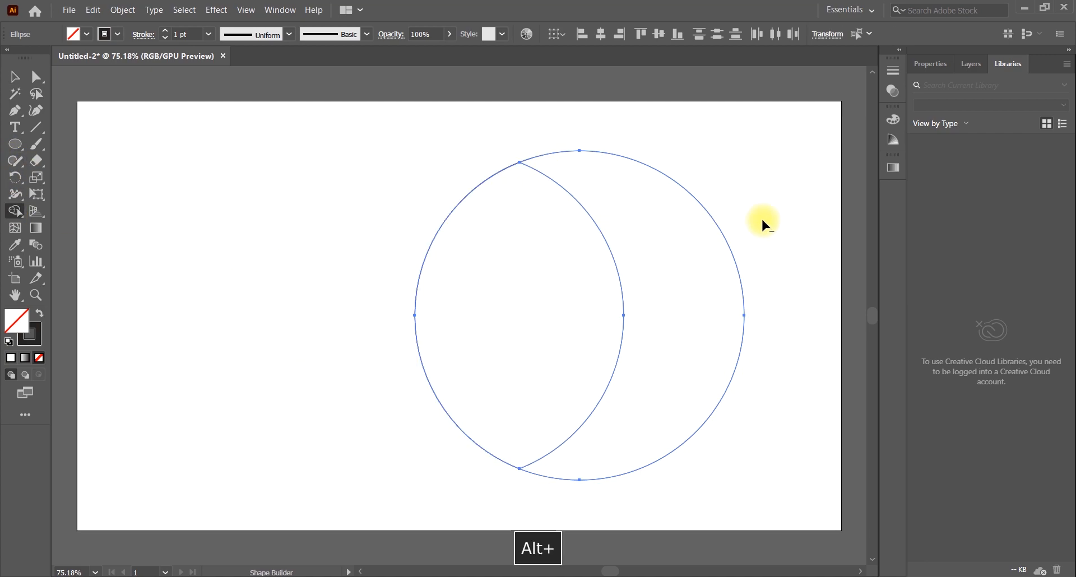
left_click(690, 236, "alt")
left_click(16, 77)
left_click(217, 212)
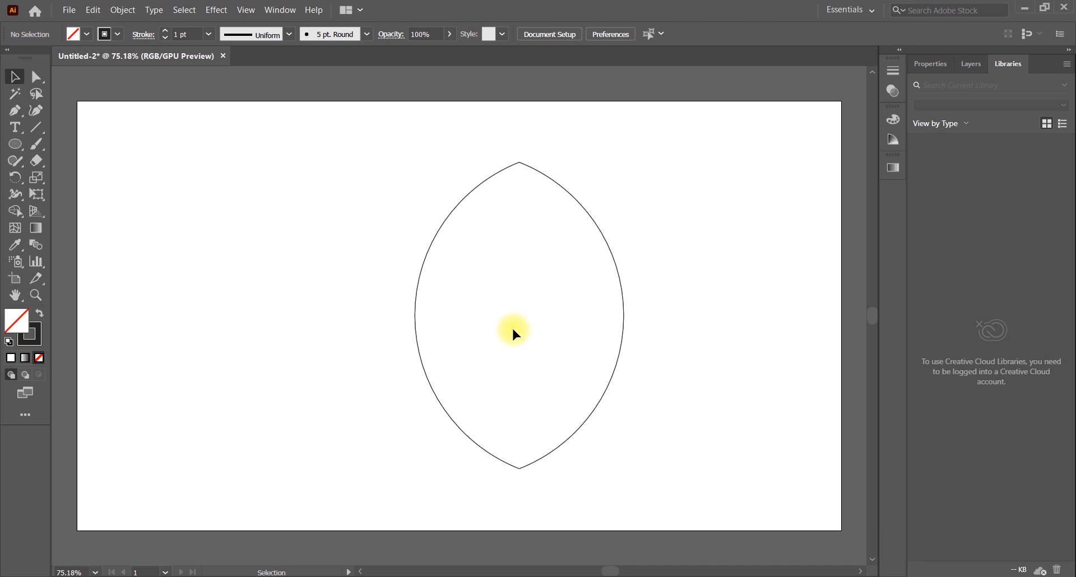
Draw a circle beside the lens, move it over the lens's upper right side, and enlarge it proportionally
left_click(15, 145)
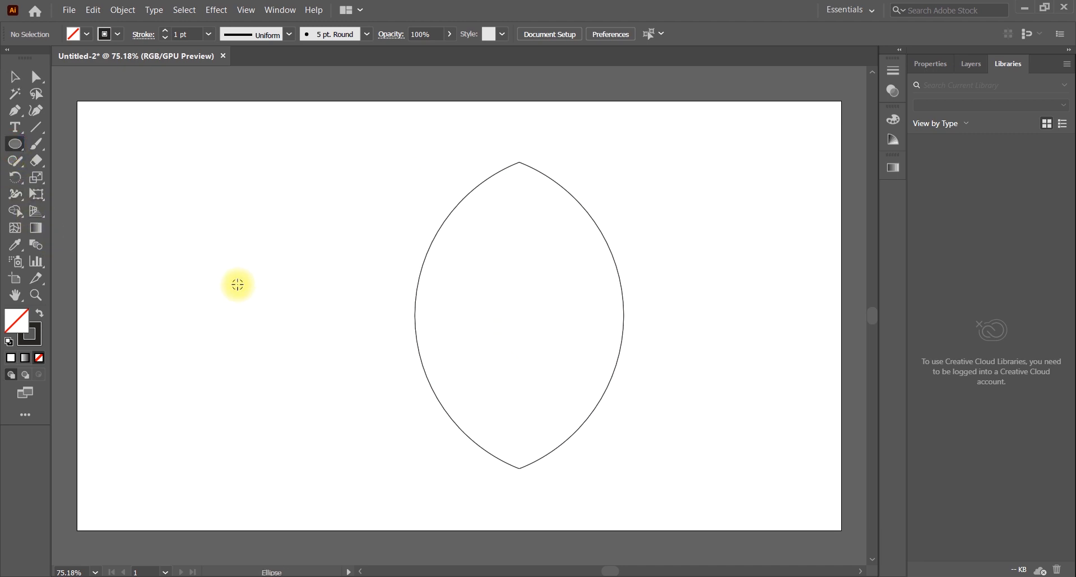
left_click_drag(238, 284, 272, 355)
key("v")
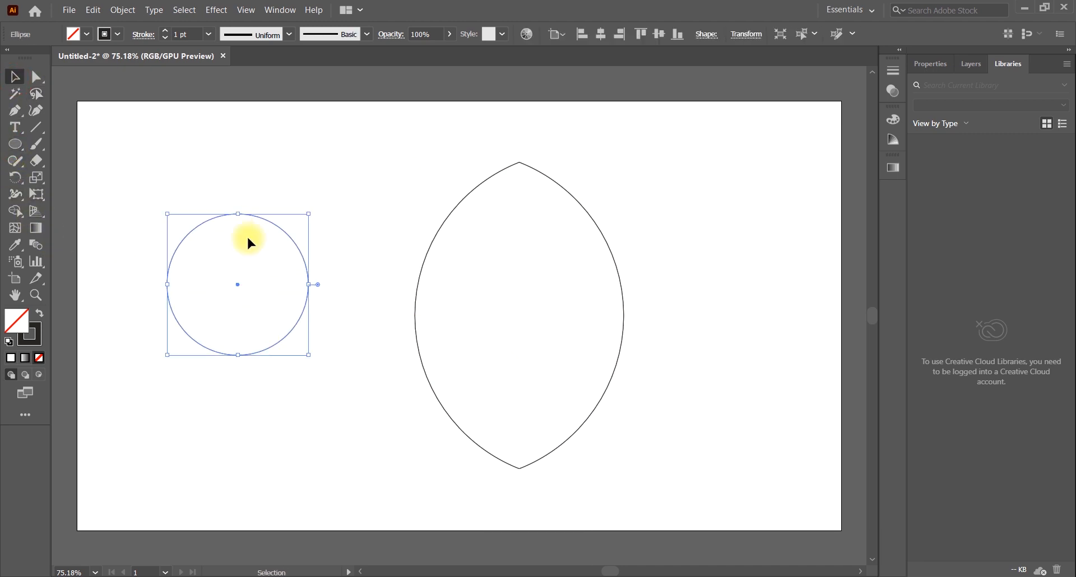
left_click_drag(248, 238, 623, 157)
left_click_drag(655, 219, 723, 241)
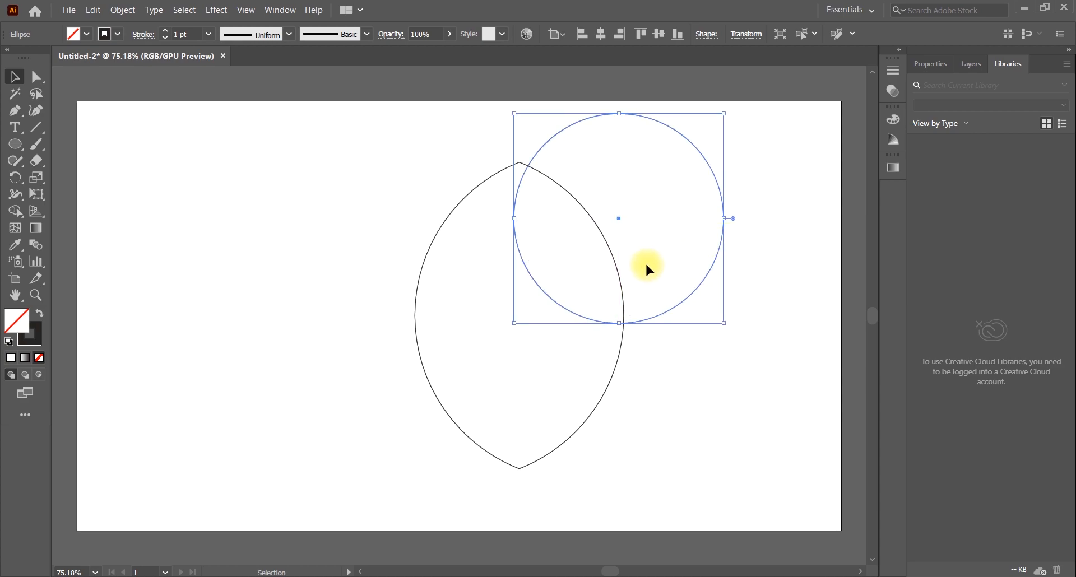
Duplicate the circle onto the lens's upper left side and shift the right circle inward so both overlap around the lens's tip
left_click_drag(687, 295, 524, 296)
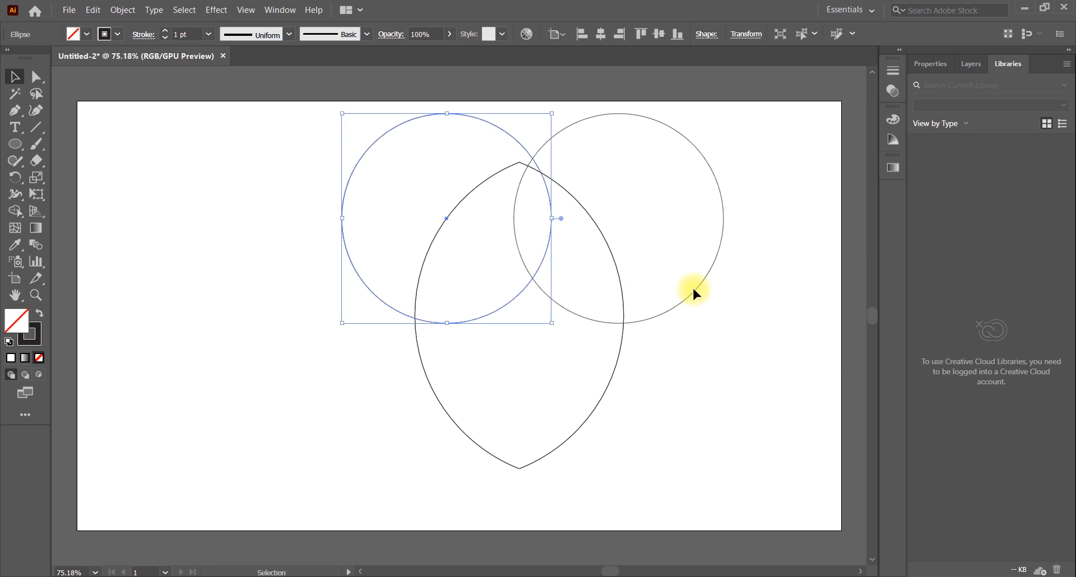
left_click_drag(693, 290, 667, 293)
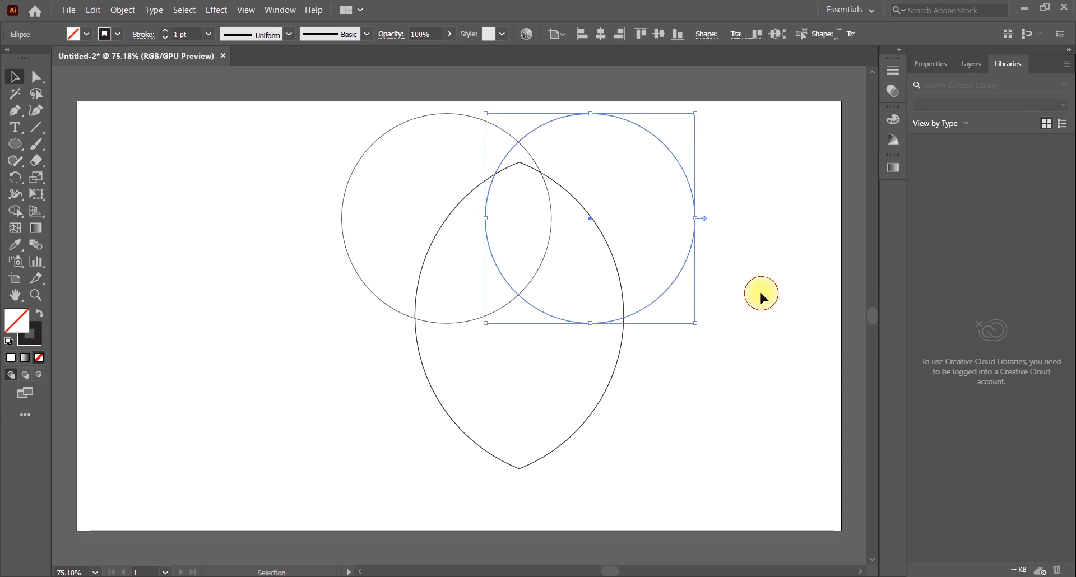
left_click(760, 292)
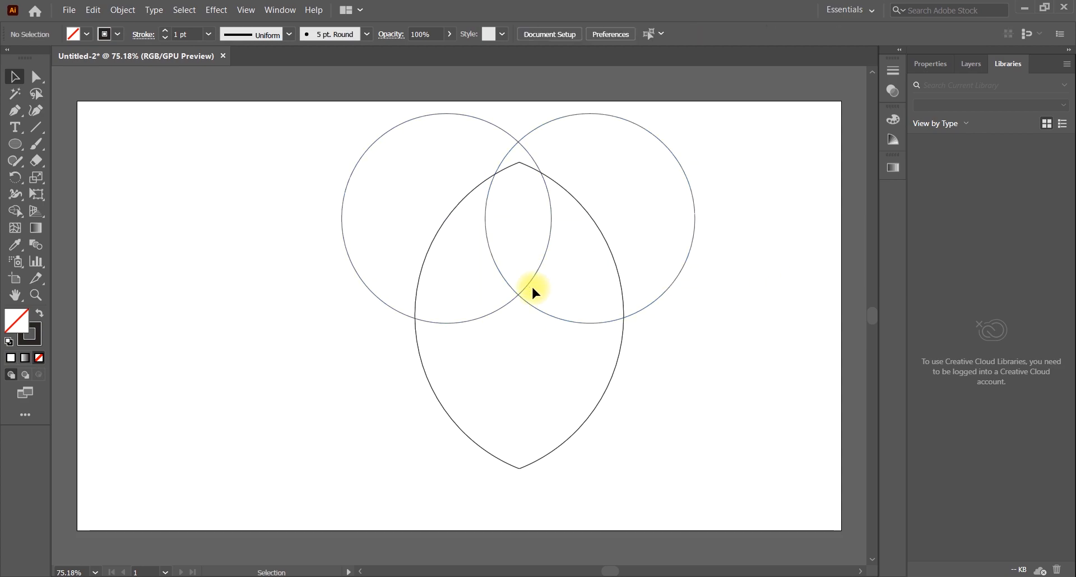
Enlarge the lens proportionally downward and upward until its top point meets the upper intersection of the two circles
left_click(456, 425)
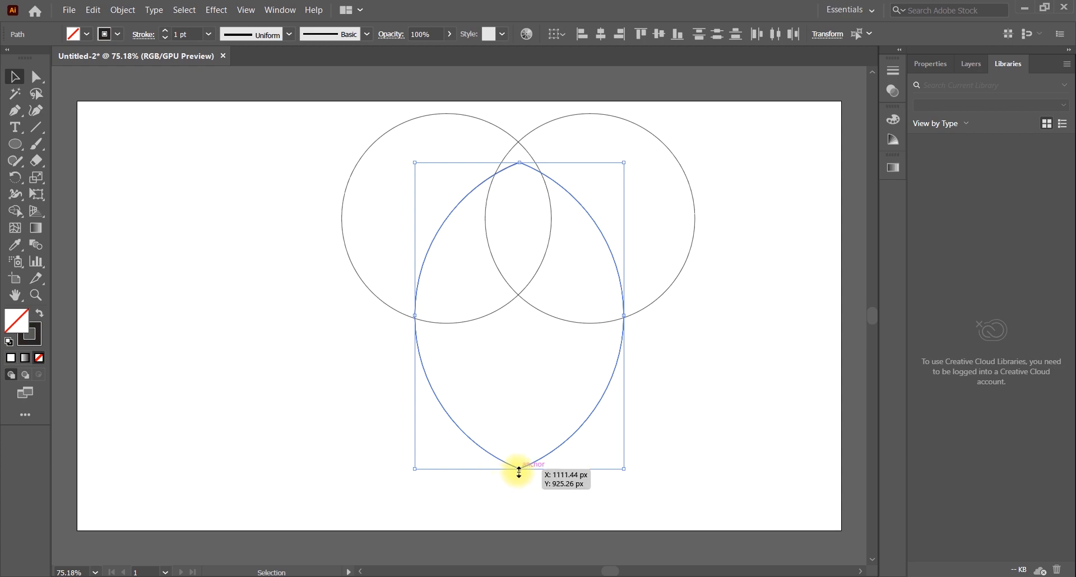
left_click_drag(519, 471, 520, 489)
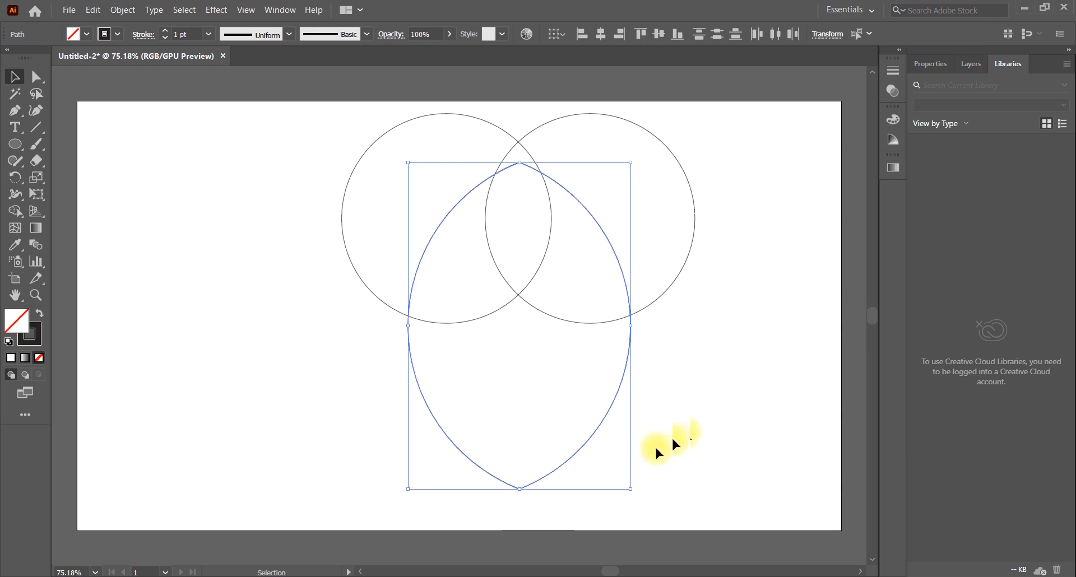
left_click_drag(524, 163, 519, 143)
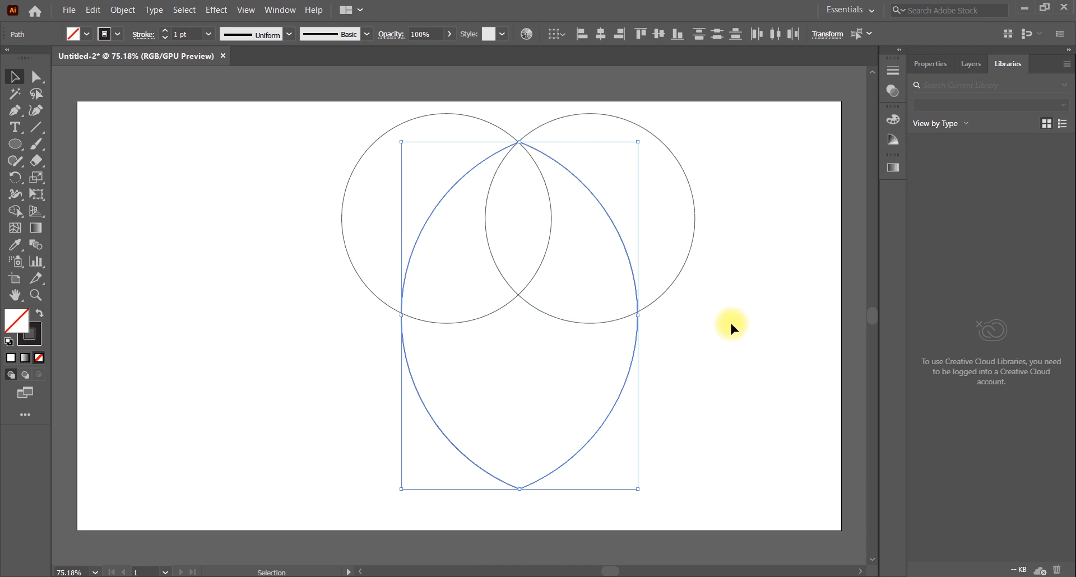
Remove the circle regions and the covered upper part of the lens with Shape Builder, leaving a shield with a two-curve top edge
left_click_drag(325, 168, 691, 387)
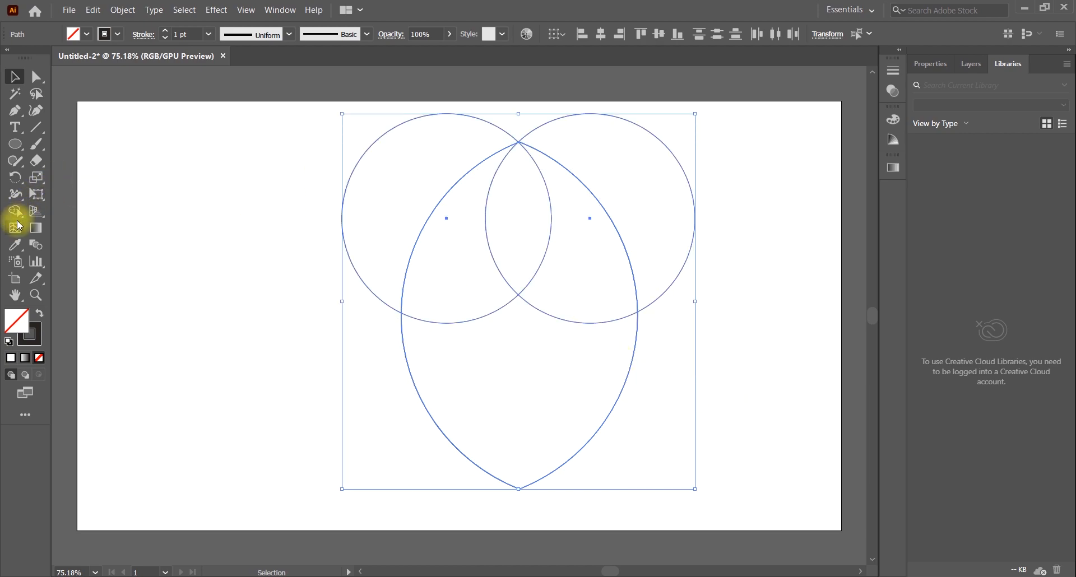
left_click(15, 211)
mouse_move(428, 269)
left_mouse_down()
mouse_move(498, 215)
mouse_move(637, 227)
left_mouse_up()
left_click(15, 77)
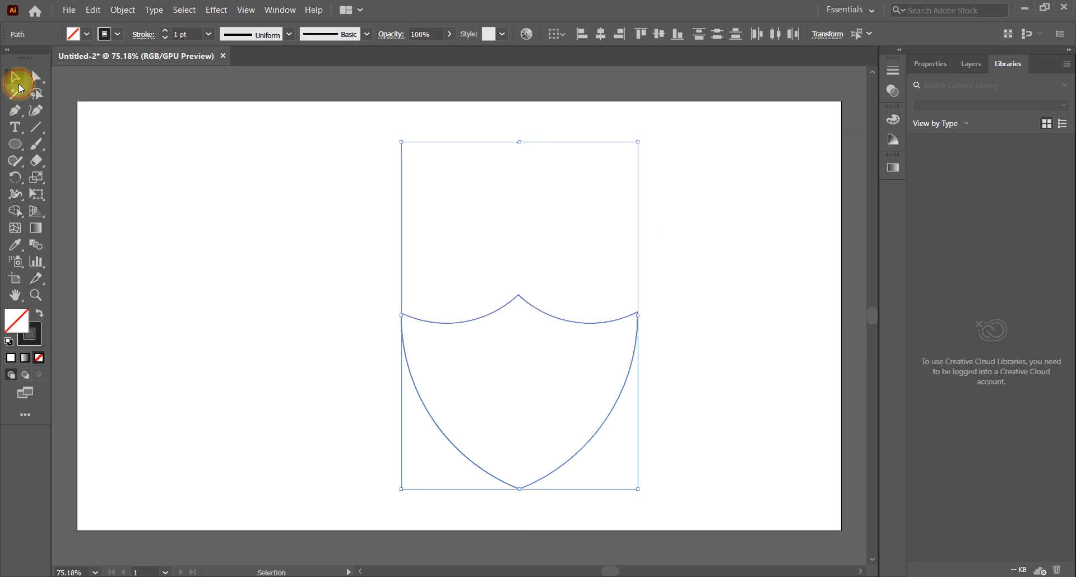
left_click(548, 287)
left_click(496, 308)
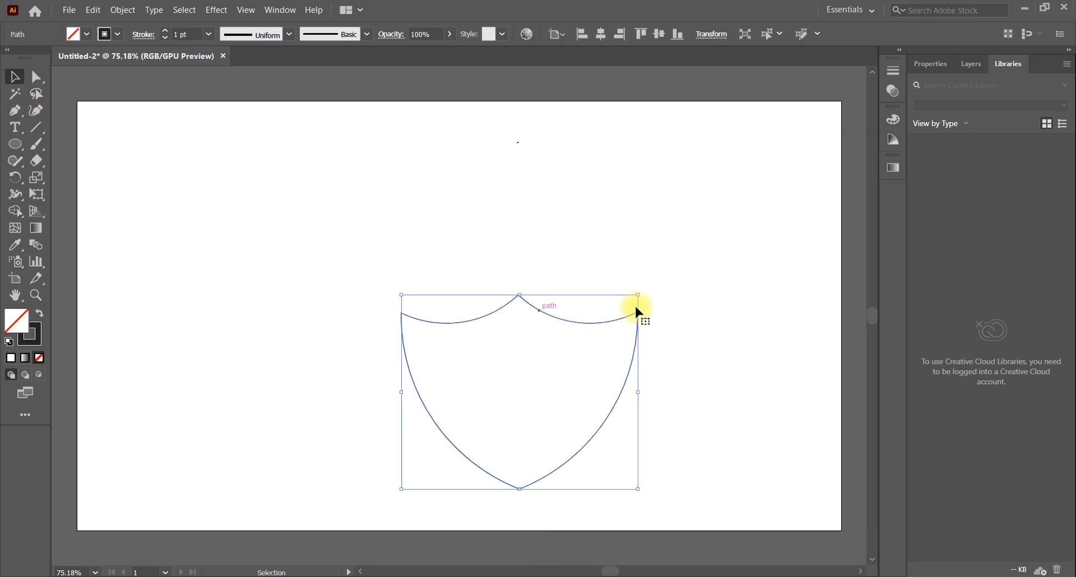
left_click_drag(637, 294, 731, 158)
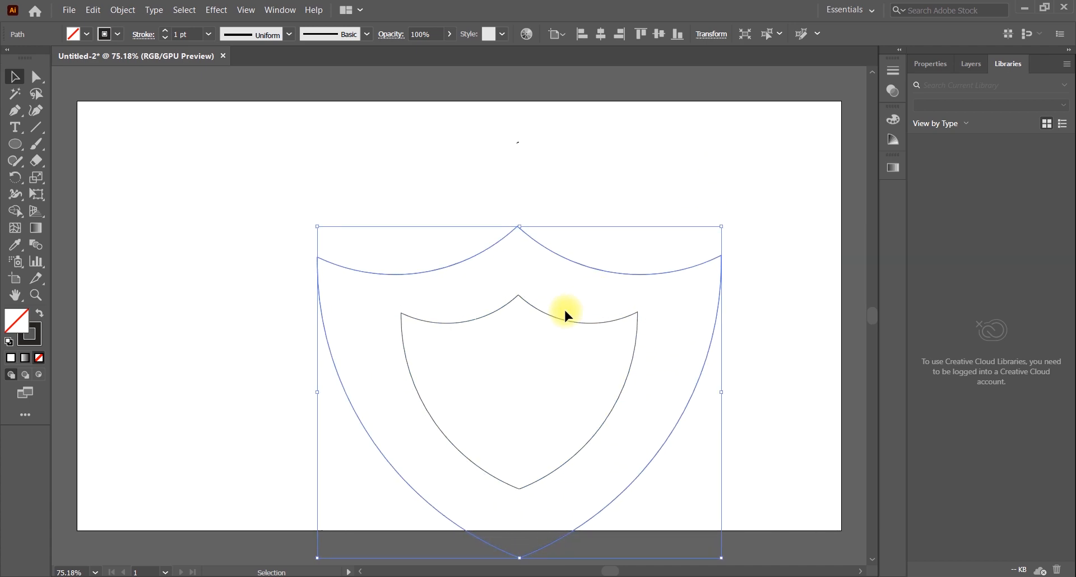
left_click(600, 285)
left_click(589, 323)
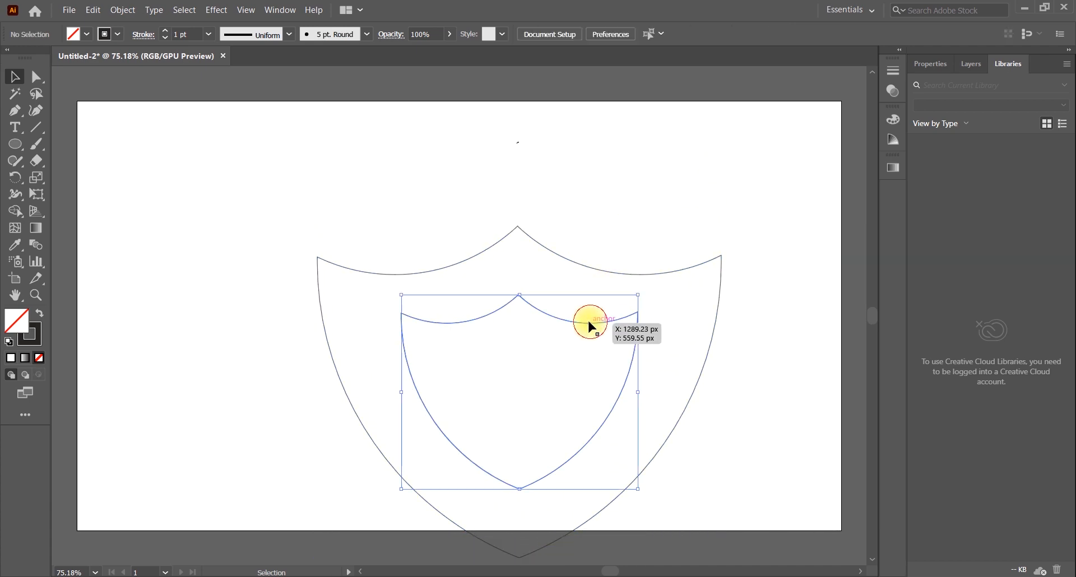
left_click(606, 271)
left_click(677, 181)
key("ctrl+z")
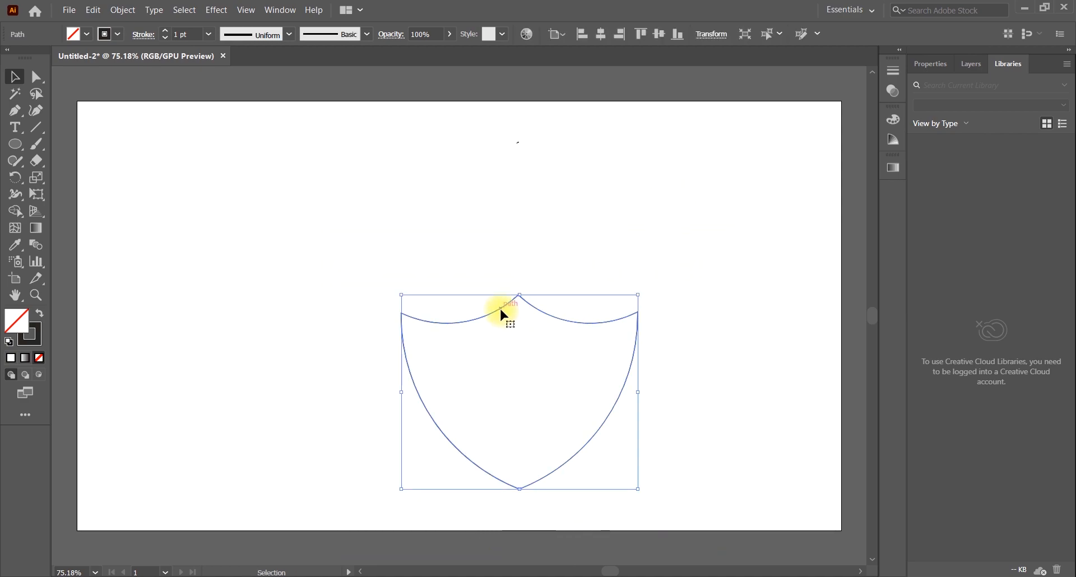
Delete the duplicate shield outline stacked on the original
left_click_drag(499, 312, 476, 281)
key("Delete")
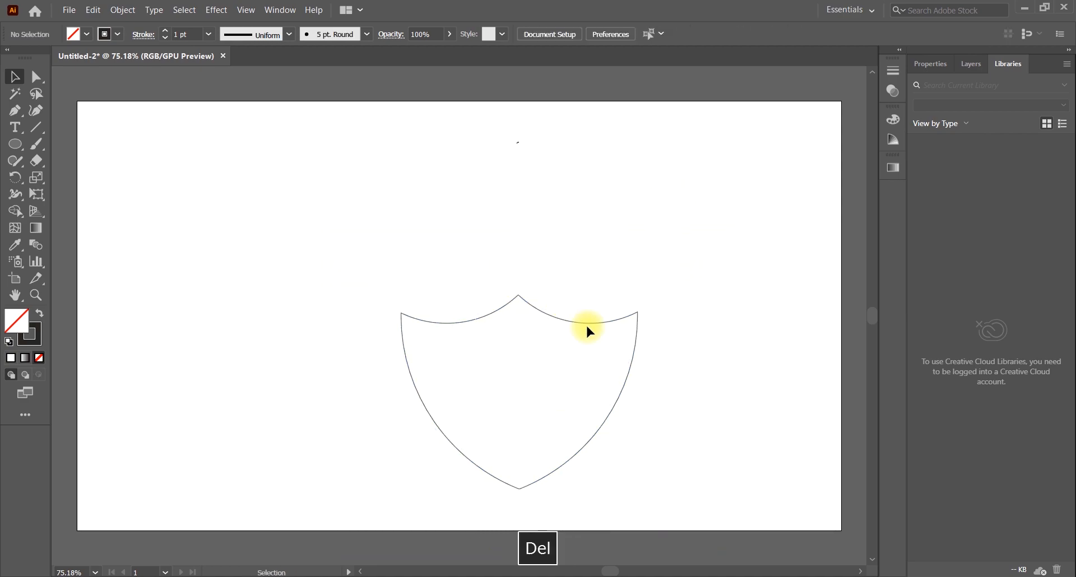
Enlarge the remaining shield proportionally to nearly the artboard's height and center it on the artboard
left_click(585, 322)
left_click_drag(551, 319, 492, 141)
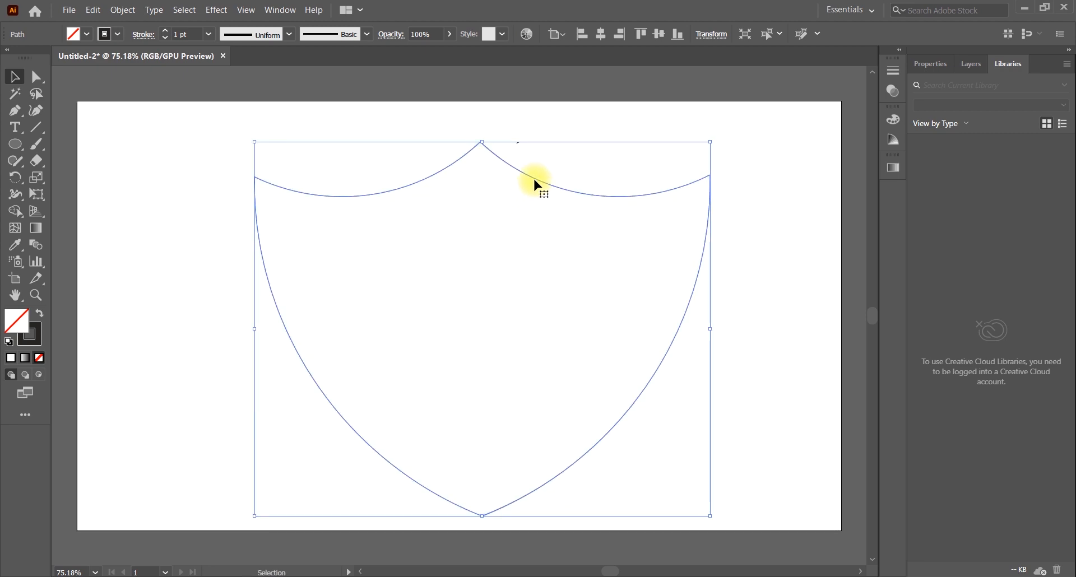
left_click(539, 169)
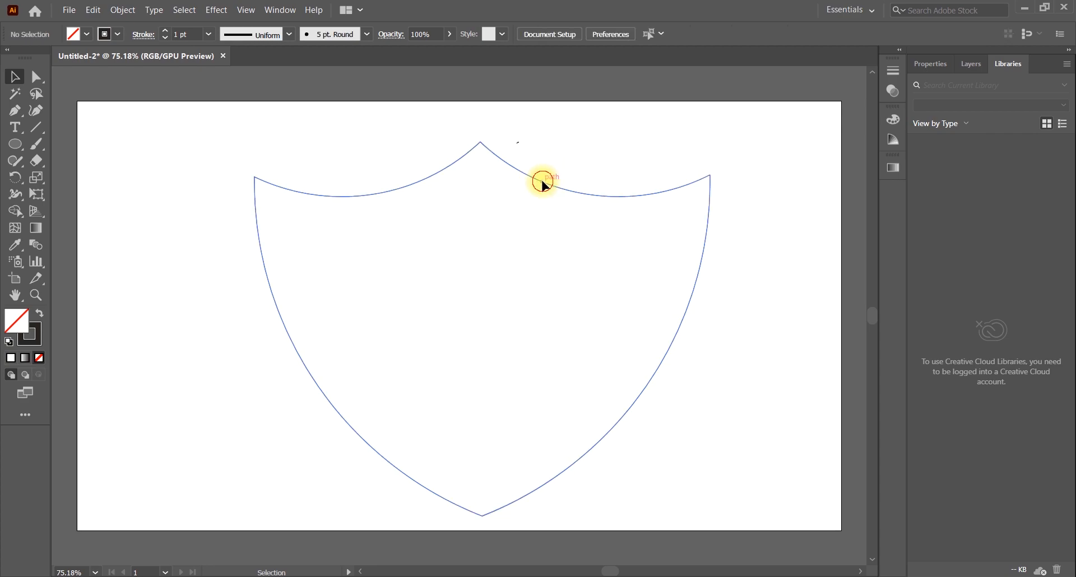
mouse_move(543, 182)
left_mouse_down()
mouse_move(555, 177)
mouse_move(537, 164)
left_mouse_up()
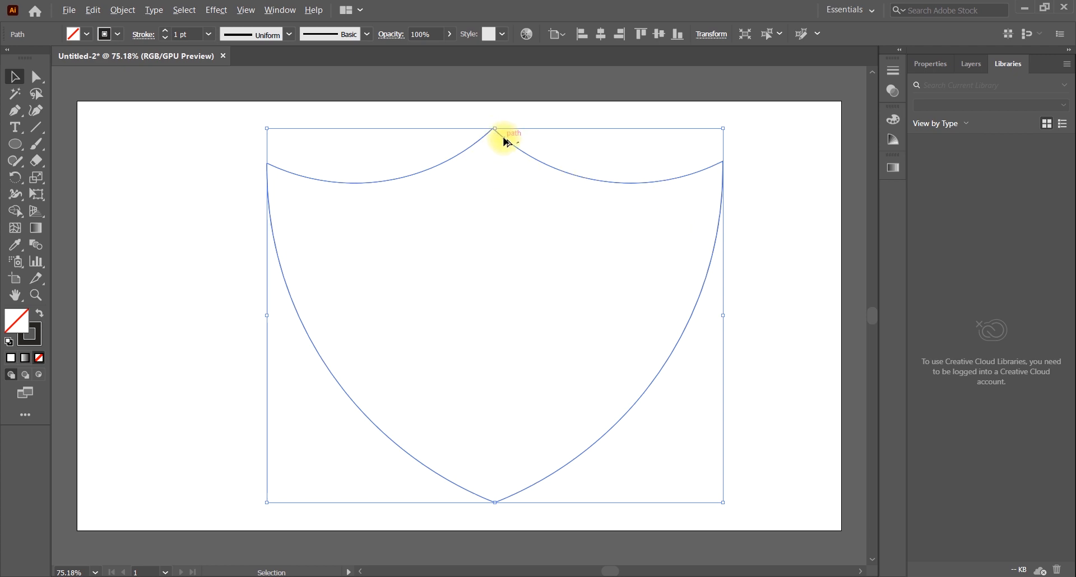
Duplicate the shield slightly lower and delete the copy
left_click_drag(504, 141, 514, 184)
key("Delete")
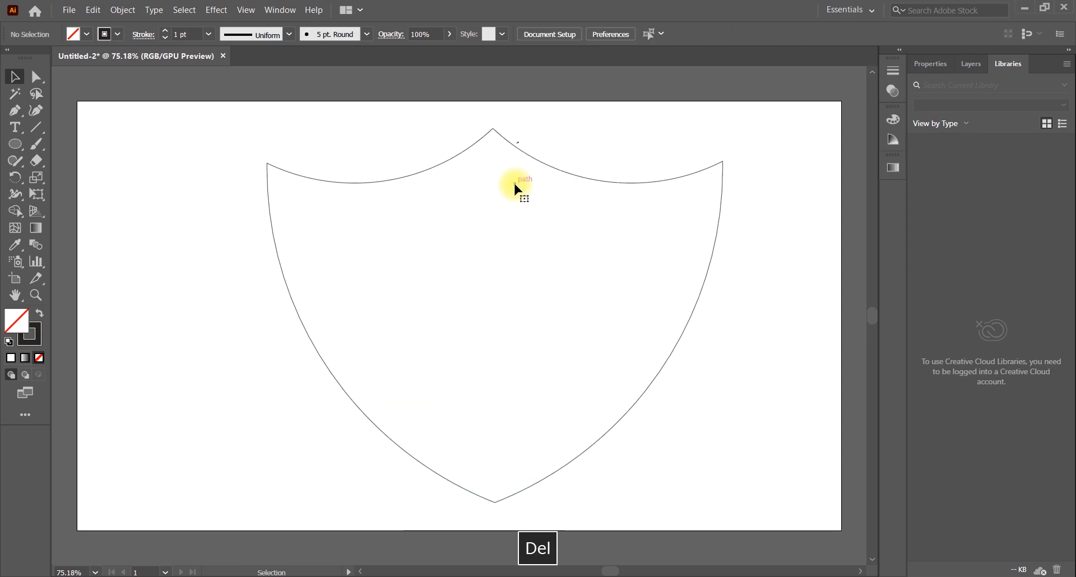
Paste a copy of the shield in front and shrink it proportionally about its center to form an inner shield
left_click(540, 162)
left_click(95, 11)
left_click(91, 11)
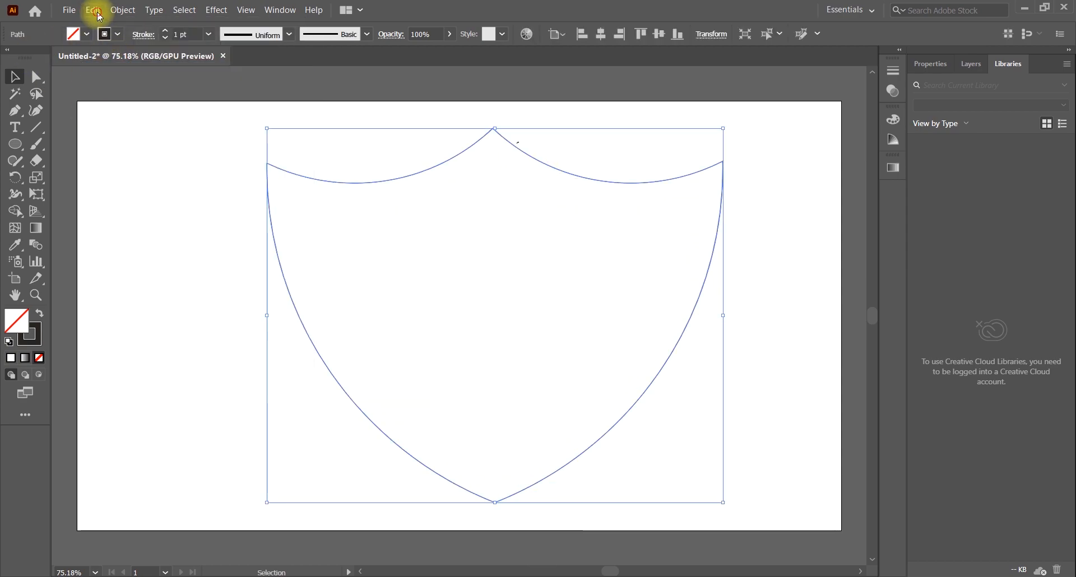
left_click(91, 12)
left_click(186, 97)
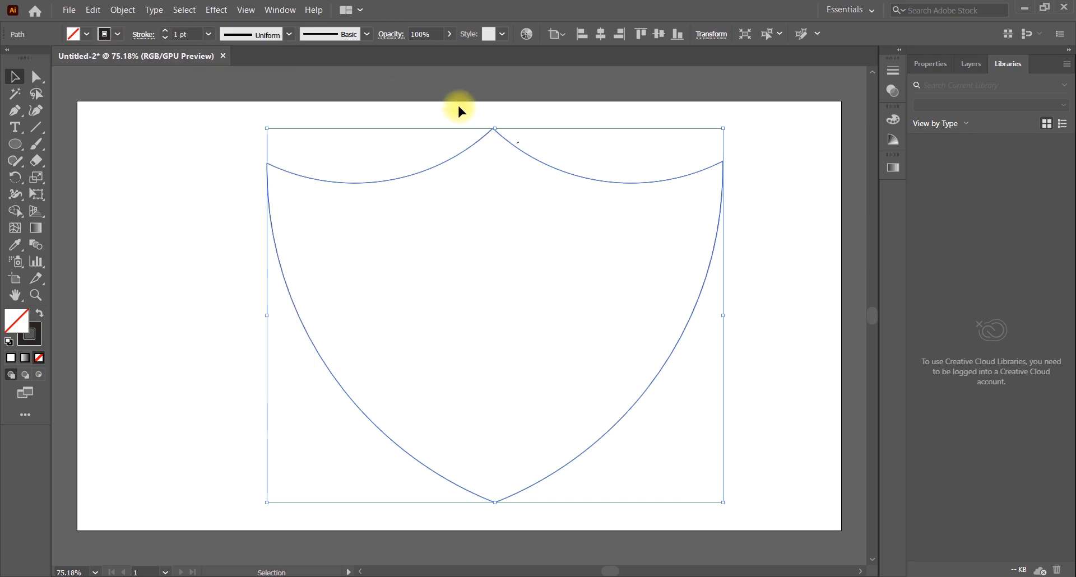
left_click_drag(495, 130, 505, 186)
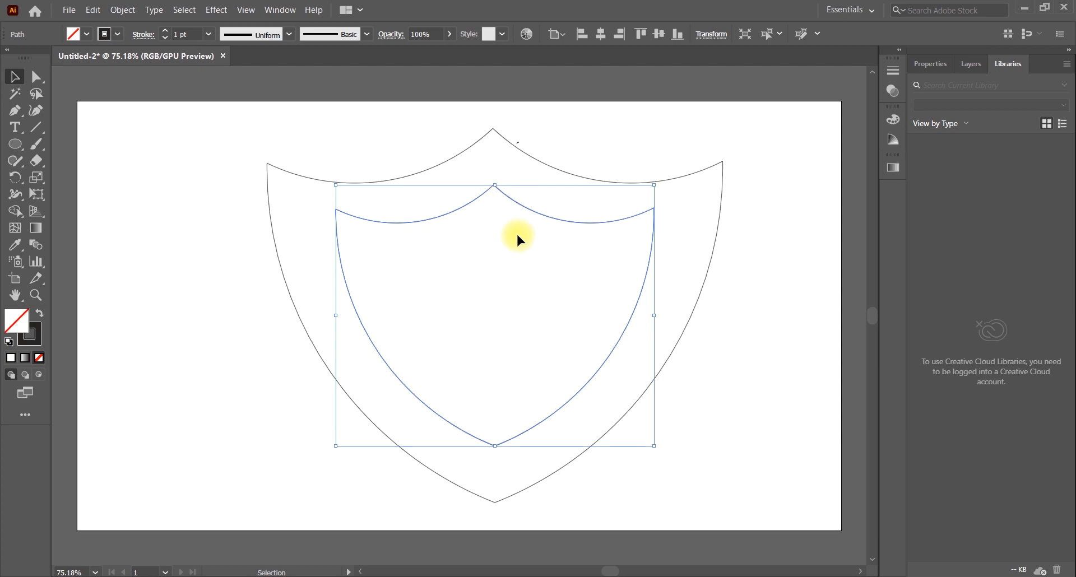
left_click(694, 173)
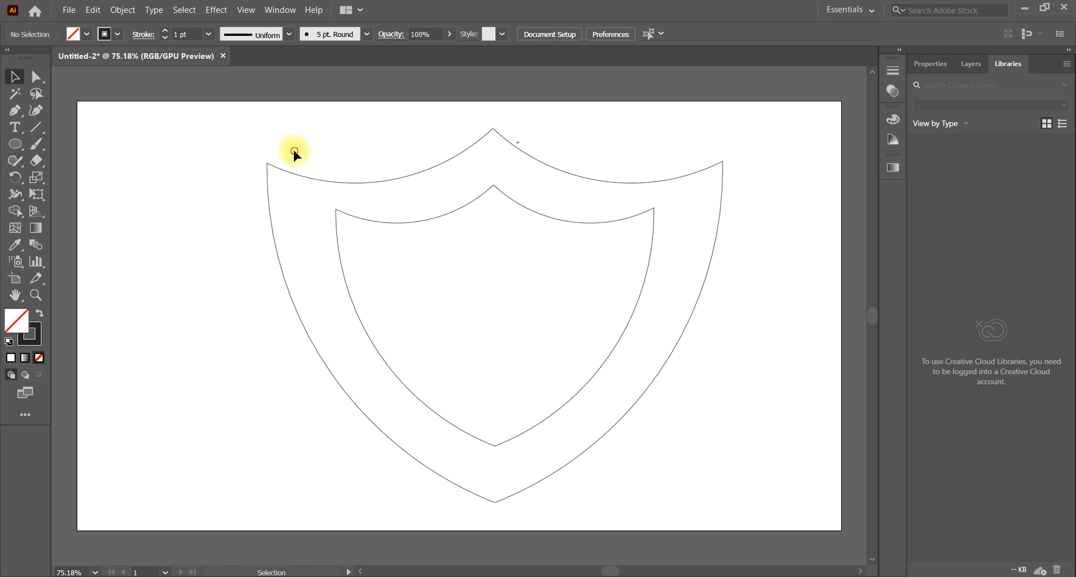
left_click_drag(293, 148, 710, 341)
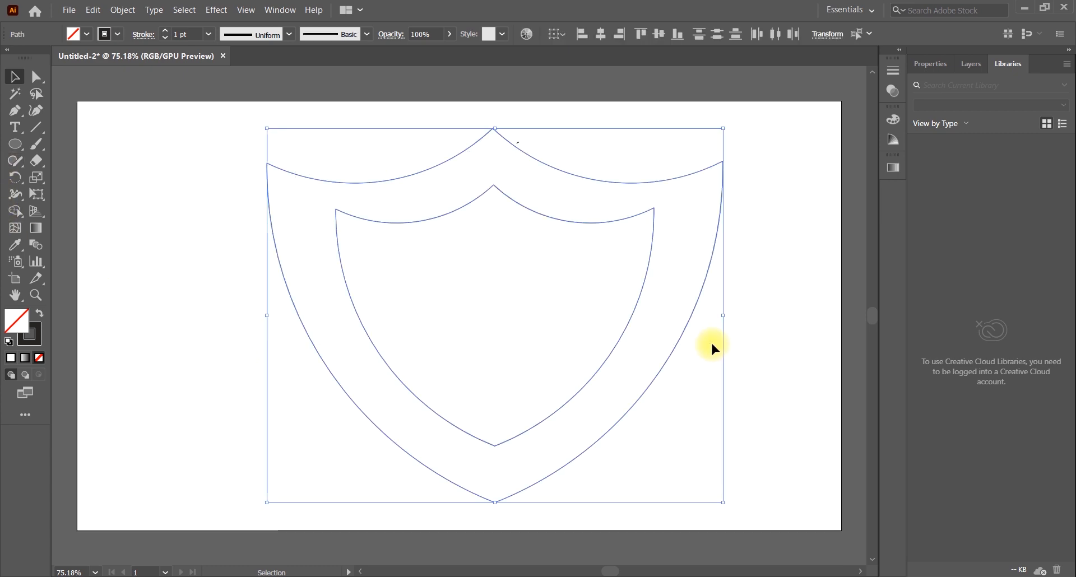
left_click(152, 159)
Draw a vertical line through the inner shield's upper left corner, from above the corner to below the outer shield's left side
left_click(36, 128)
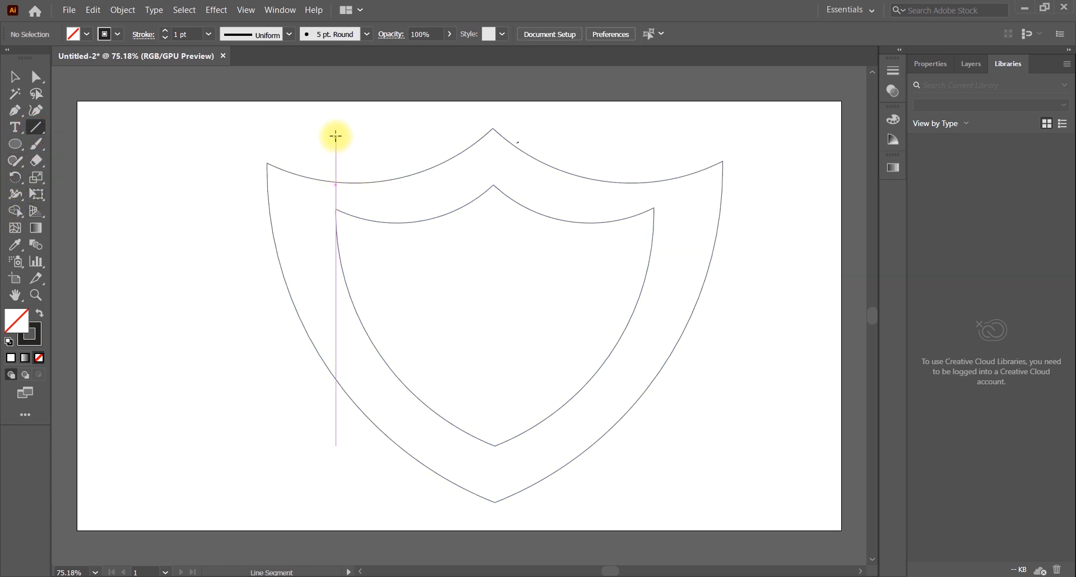
left_click_drag(336, 134, 324, 489)
left_click(14, 76)
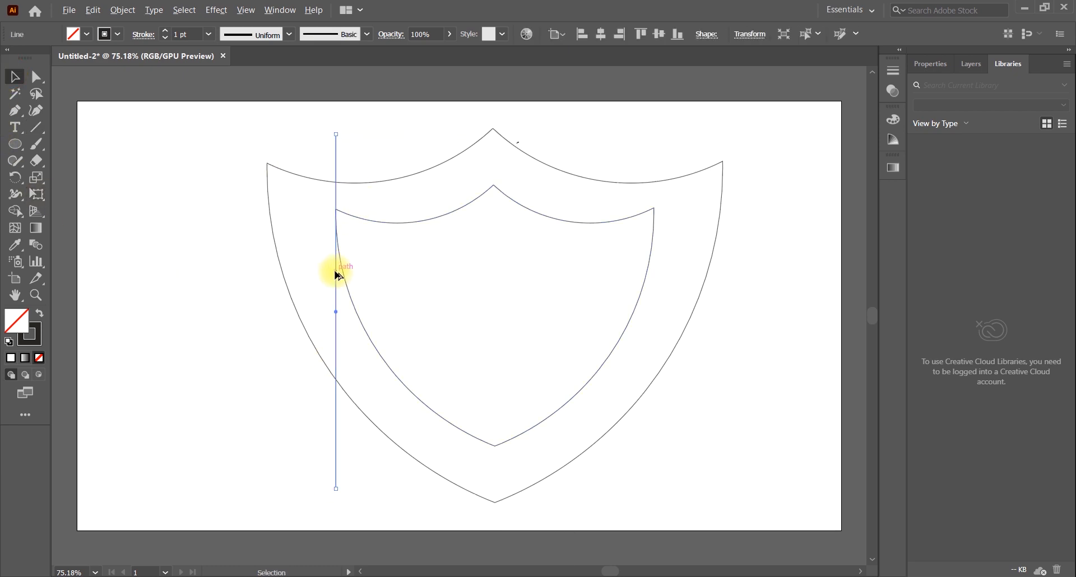
Duplicate the vertical line to the right and repeat the duplication until evenly spaced lines extend past the inner shield's right corner
left_click_drag(336, 274, 367, 275)
key("ctrl+d")
key("ctrl+d")
key("ctrl+d")
key("ctrl+d")
key("ctrl+d")
key("ctrl+d")
key("ctrl+d")
key("ctrl+d")
key("ctrl+d")
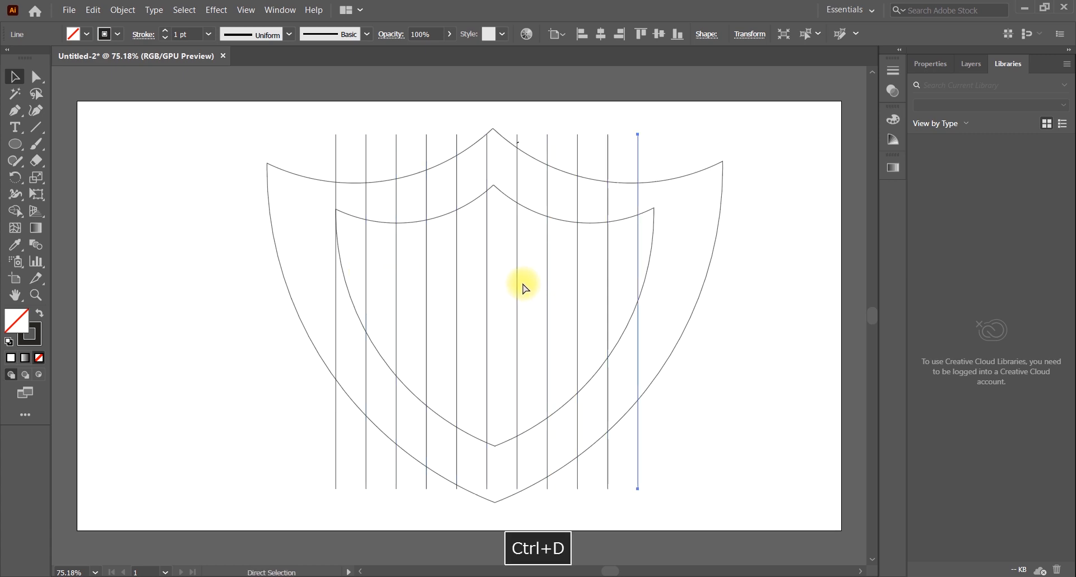
key("ctrl+d")
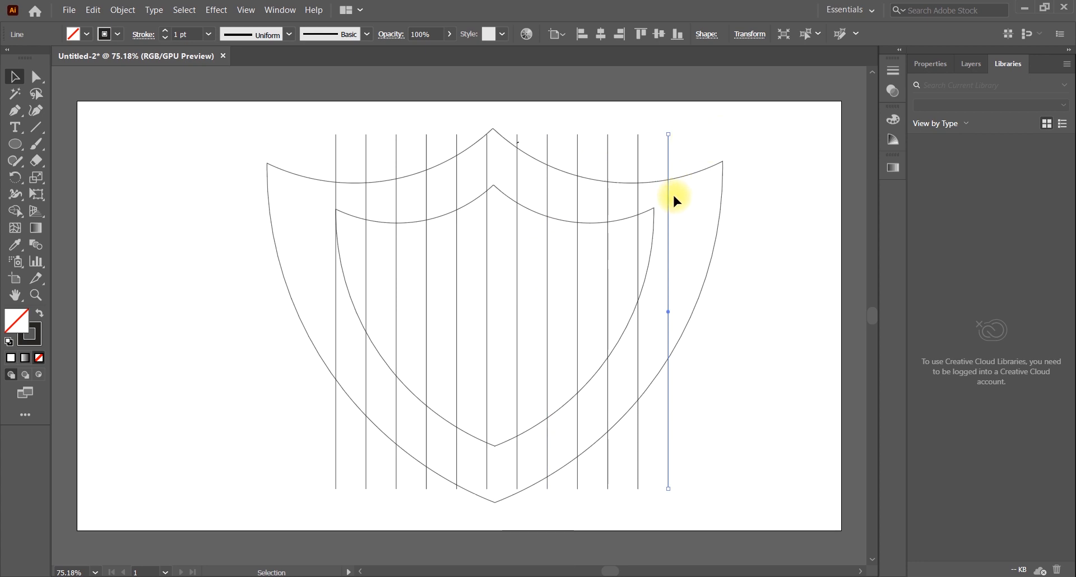
Narrow the full set of vertical lines to the inner shield's exact width and group them
left_click_drag(546, 192, 376, 203)
left_click_drag(372, 200, 333, 196)
left_click_drag(668, 312, 654, 312)
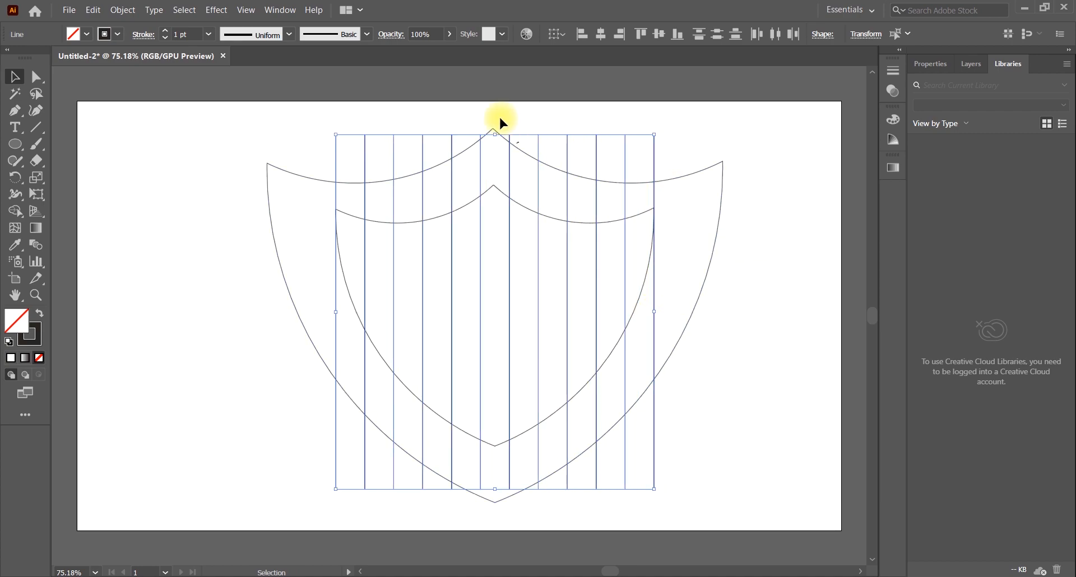
right_click(470, 164)
left_click(513, 238)
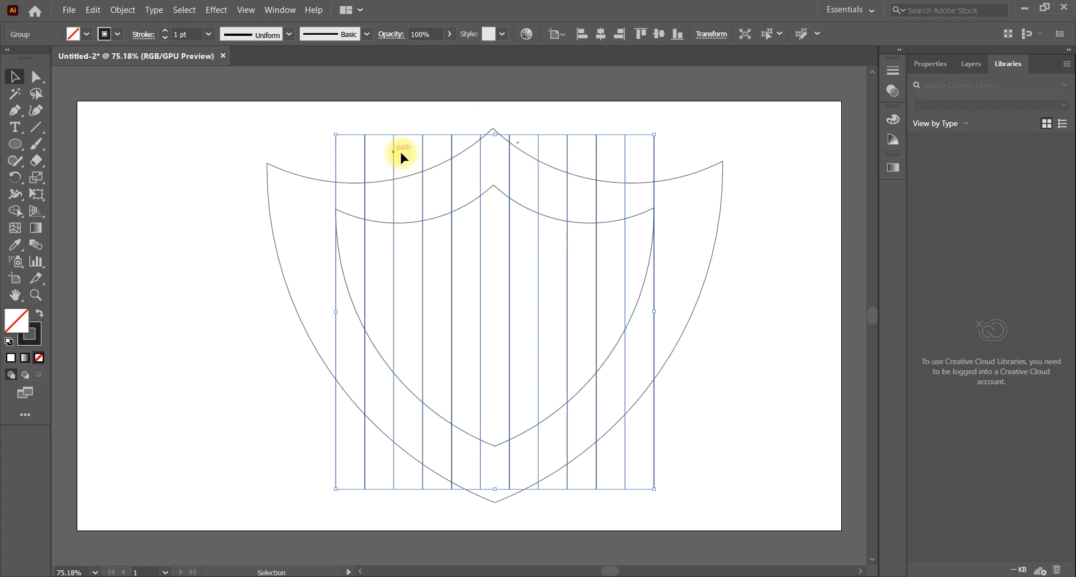
Paste a copy of the line group in front and rotate it 90° to form horizontal lines
left_click(92, 10)
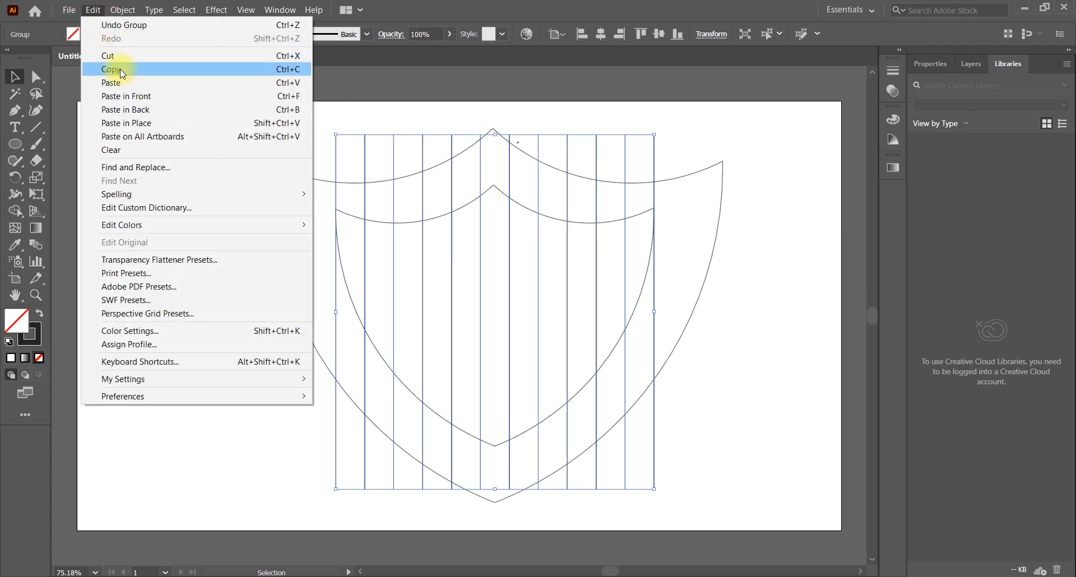
left_click(112, 70)
left_click(94, 10)
left_click(136, 99)
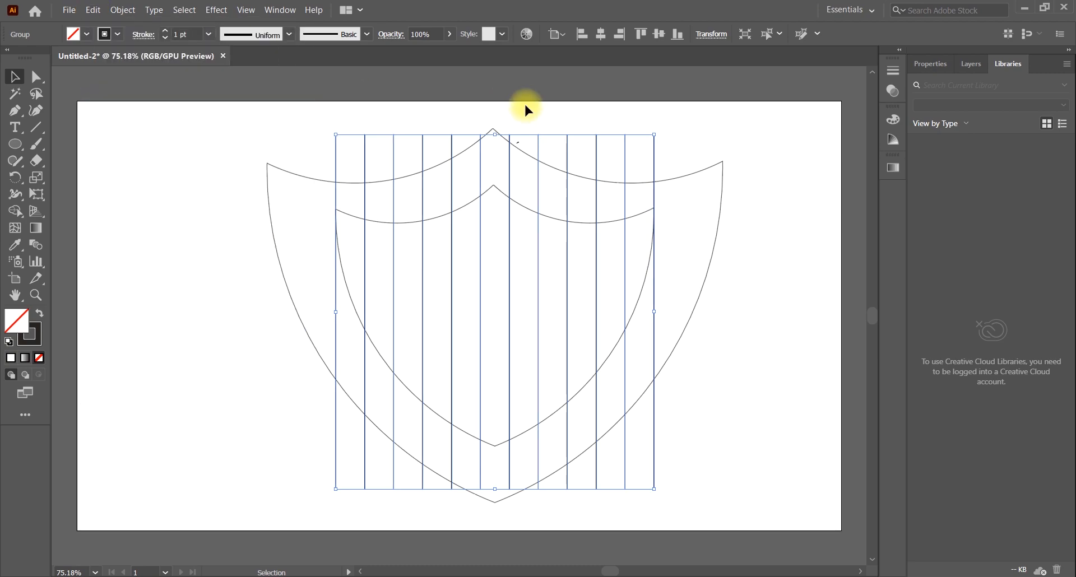
left_click(495, 133, "shift")
left_click_drag(495, 133, 678, 275)
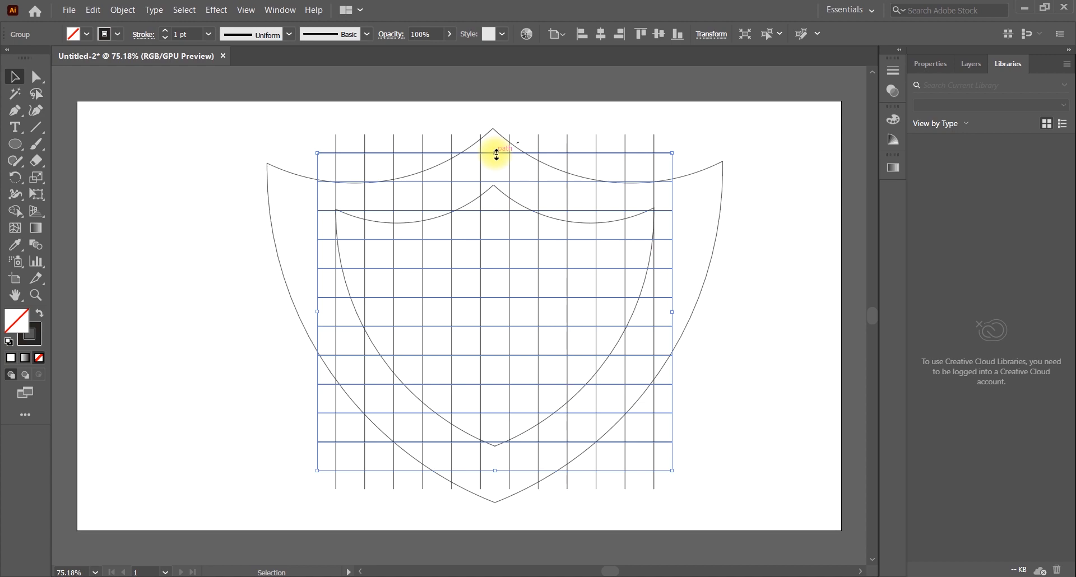
Compress the horizontal line group so it spans from the inner shield's top peak to its bottom tip
left_click_drag(496, 154, 494, 184)
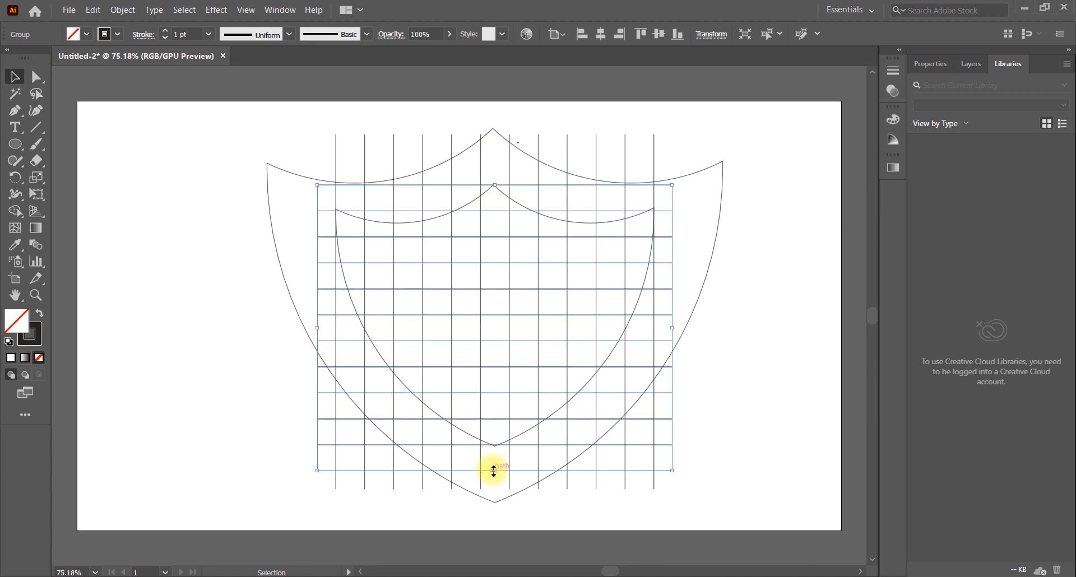
left_click_drag(494, 470, 496, 446)
left_click(769, 395)
Select all artwork and merge border regions between the two shields with Shape Builder, undoing the last merge
left_click_drag(181, 125, 758, 438)
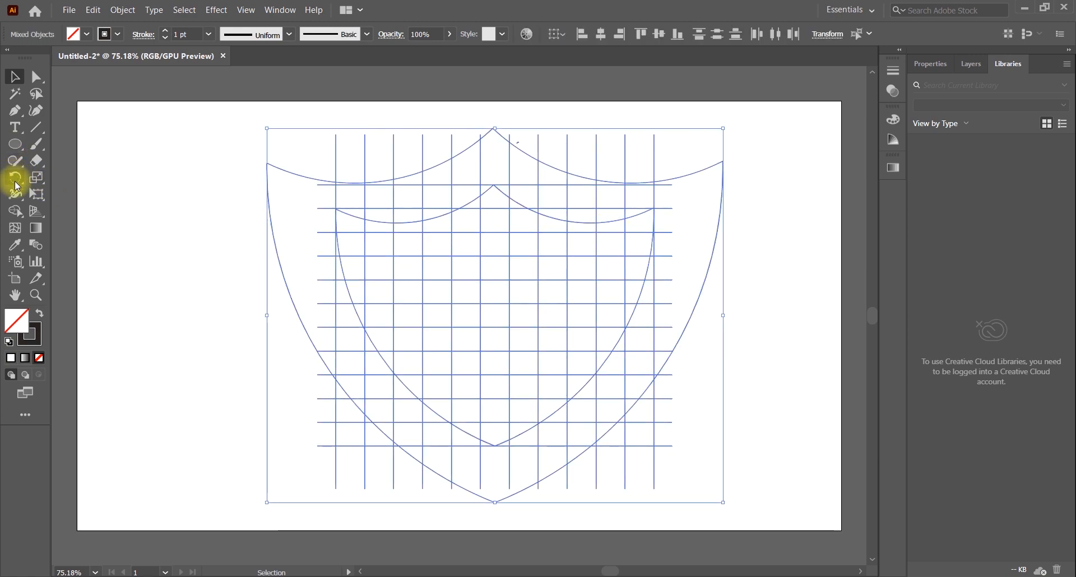
left_click(15, 211)
mouse_move(319, 224)
left_mouse_down()
mouse_move(363, 360)
mouse_move(442, 439)
mouse_move(476, 456)
mouse_move(544, 451)
mouse_move(583, 407)
left_mouse_up()
mouse_move(657, 316)
left_mouse_down()
mouse_move(683, 234)
mouse_move(675, 208)
left_mouse_up()
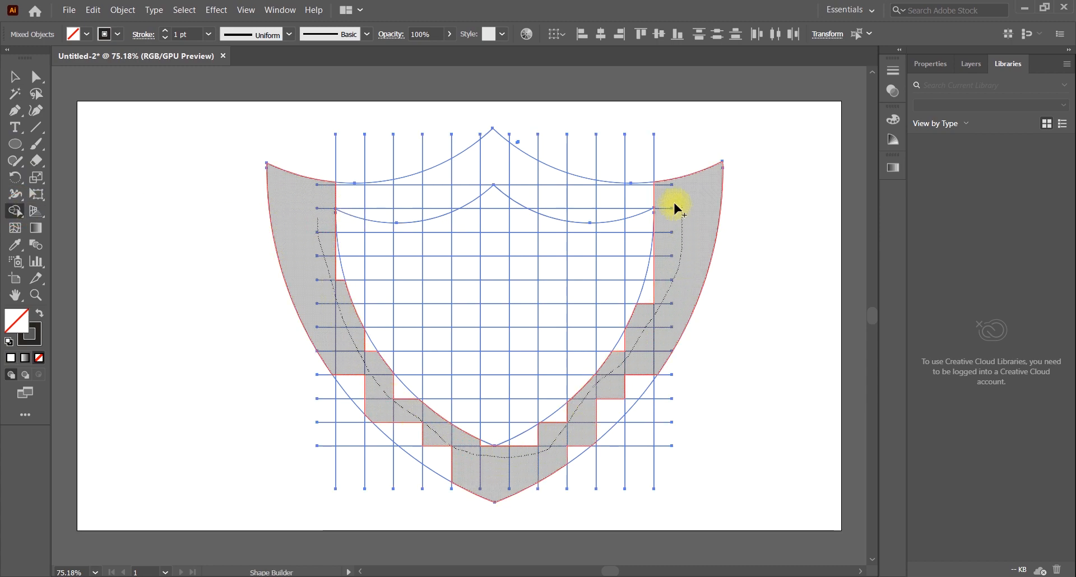
left_click_drag(430, 192, 334, 201)
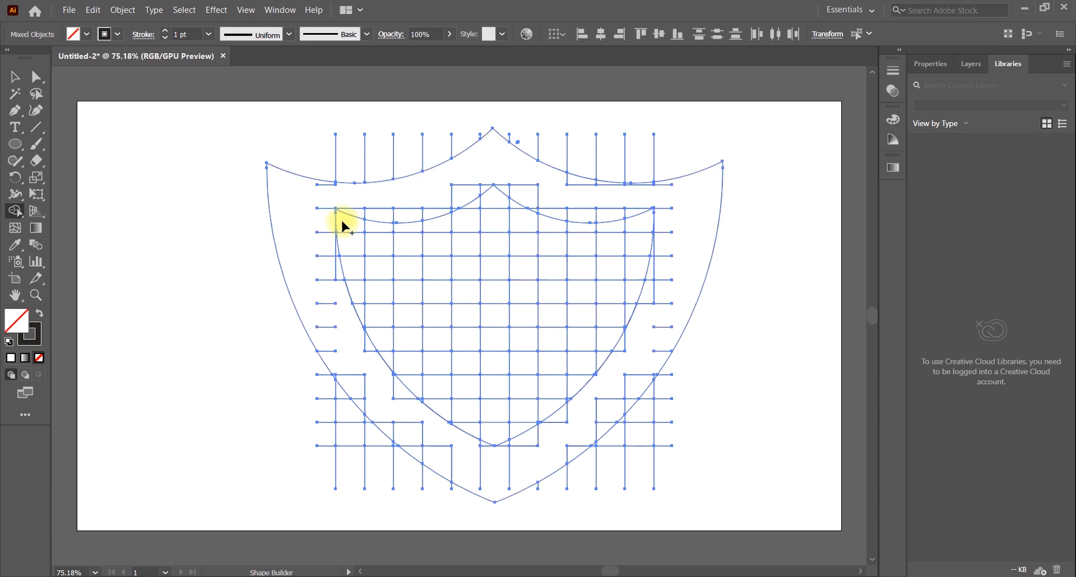
key("ctrl+z")
Merge the upper, right and lower border regions with Shape Builder, undoing the last merge on the left side
mouse_move(320, 265)
left_mouse_down()
mouse_move(335, 190)
mouse_move(415, 211)
mouse_move(512, 167)
mouse_move(550, 196)
mouse_move(537, 209)
mouse_move(577, 210)
left_mouse_up()
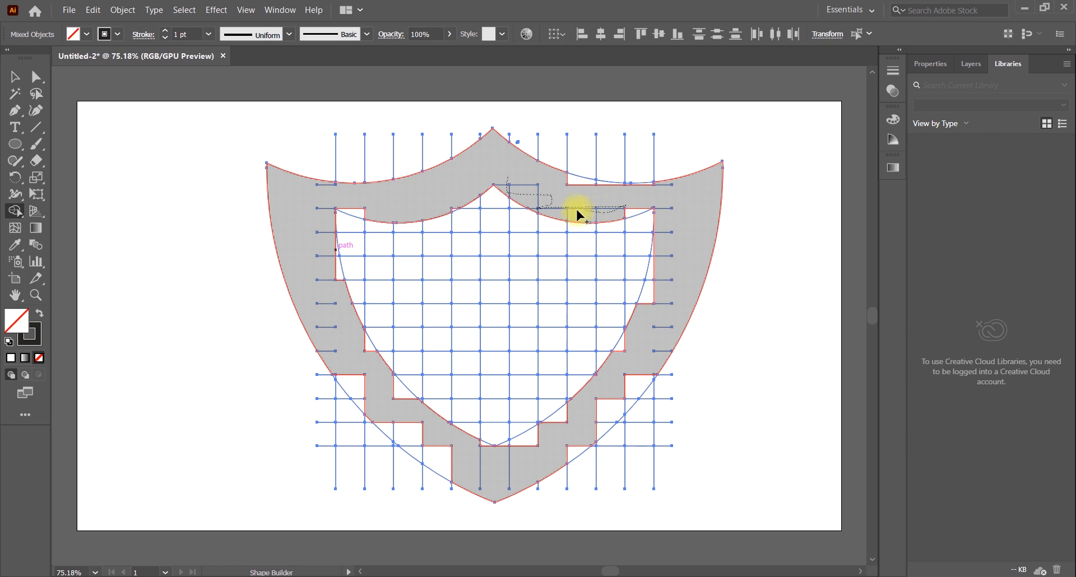
mouse_move(662, 208)
left_mouse_down()
mouse_move(663, 250)
mouse_move(626, 343)
mouse_move(571, 419)
mouse_move(507, 447)
mouse_move(572, 448)
mouse_move(648, 365)
mouse_move(655, 376)
mouse_move(627, 405)
mouse_move(498, 454)
mouse_move(491, 445)
mouse_move(436, 463)
mouse_move(406, 431)
mouse_move(381, 428)
mouse_move(413, 442)
left_mouse_up()
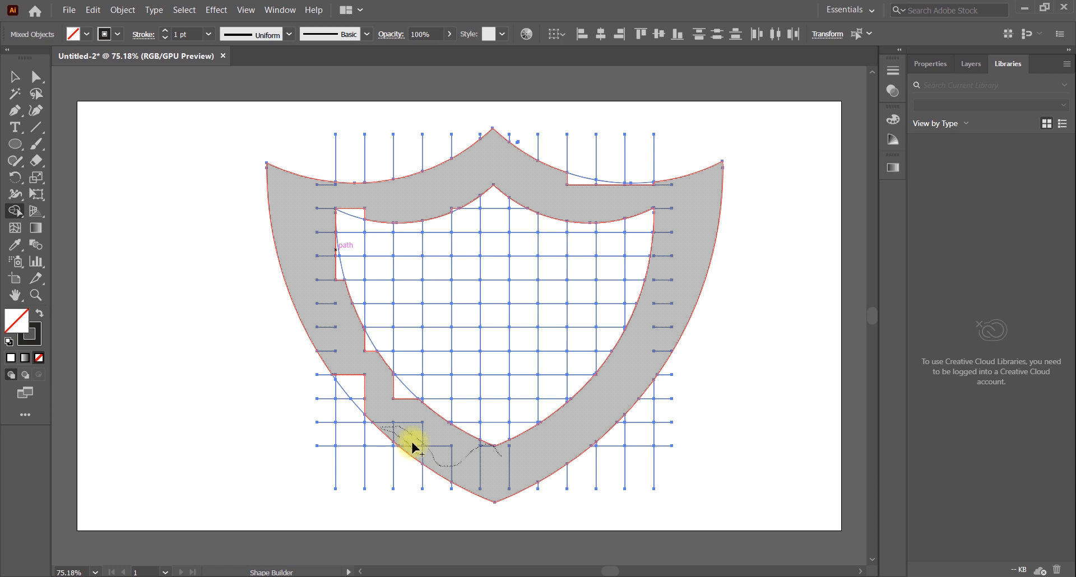
mouse_move(361, 400)
left_mouse_down()
mouse_move(379, 367)
mouse_move(351, 320)
mouse_move(337, 247)
left_mouse_up()
key("ctrl+z")
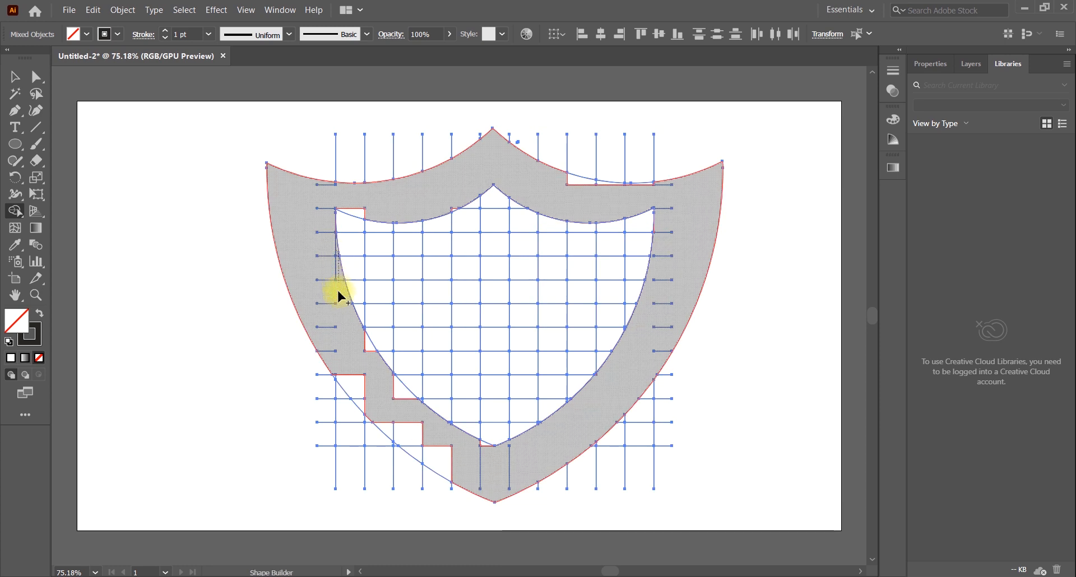
Merge the remaining slivers along the left, lower left and top edges into the shield border
mouse_move(339, 294)
left_mouse_down()
mouse_move(360, 347)
mouse_move(403, 404)
mouse_move(357, 342)
left_mouse_up()
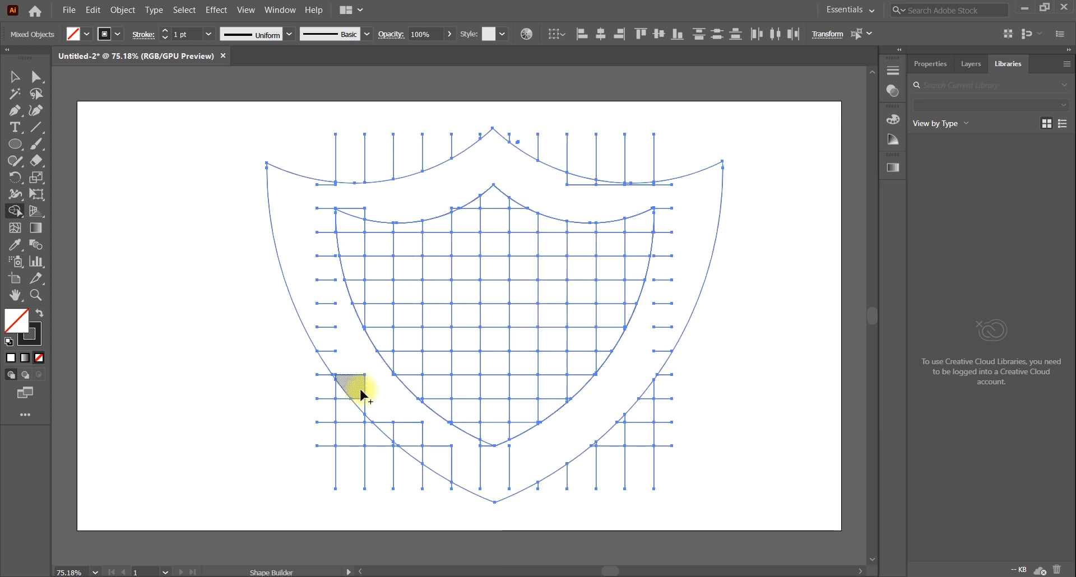
mouse_move(361, 390)
left_mouse_down()
mouse_move(420, 440)
mouse_move(485, 449)
left_mouse_up()
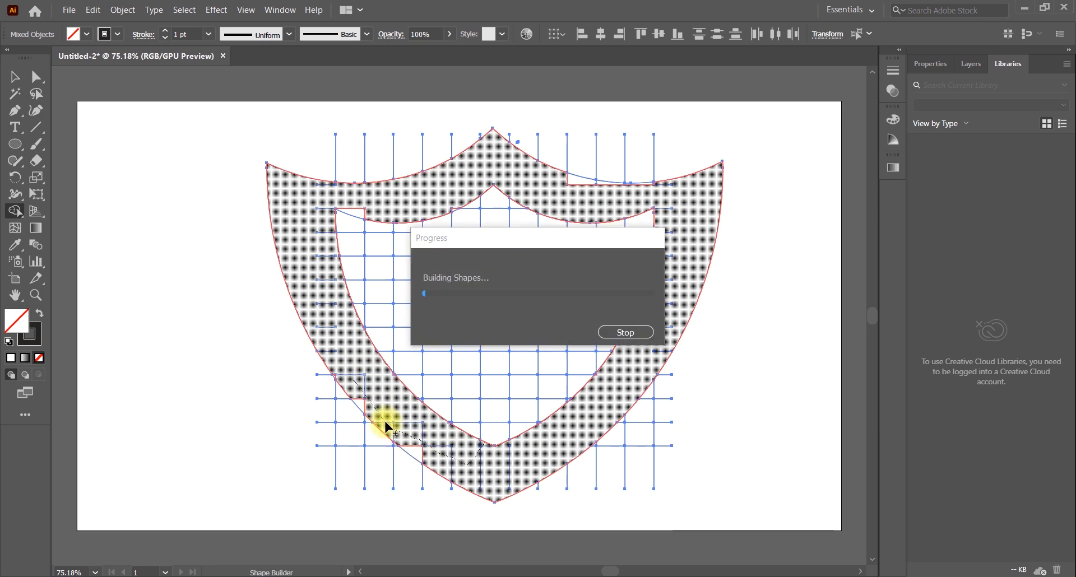
left_click_drag(356, 401, 425, 455)
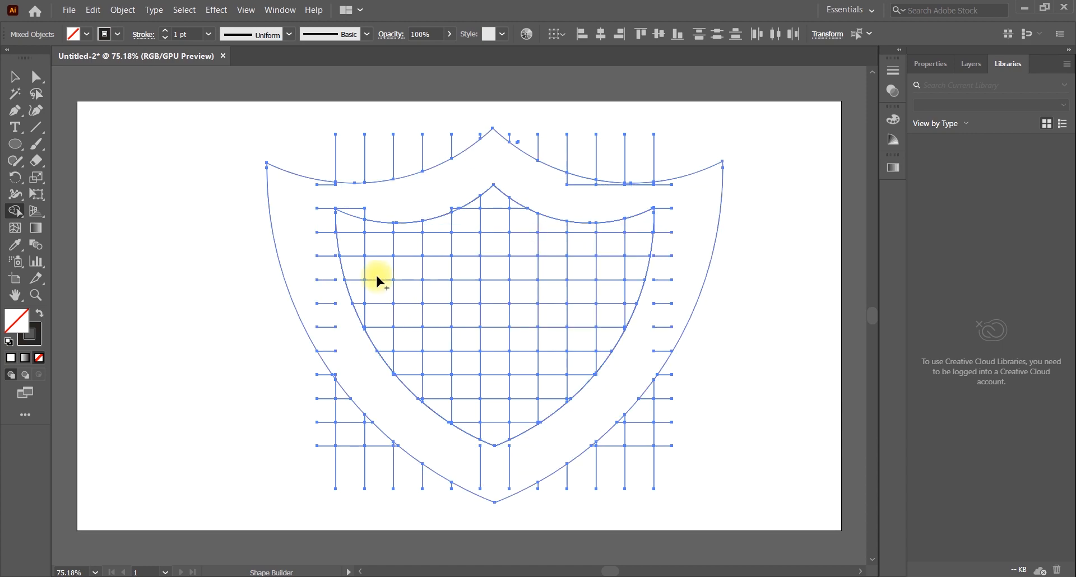
left_click(347, 213)
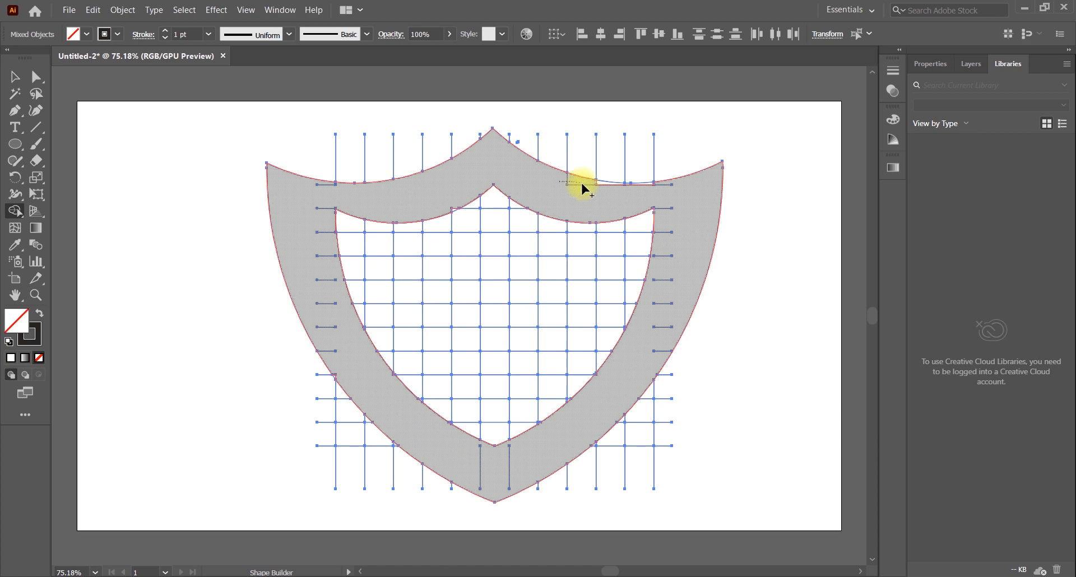
left_click_drag(576, 180, 647, 190)
left_click_drag(603, 186, 603, 185)
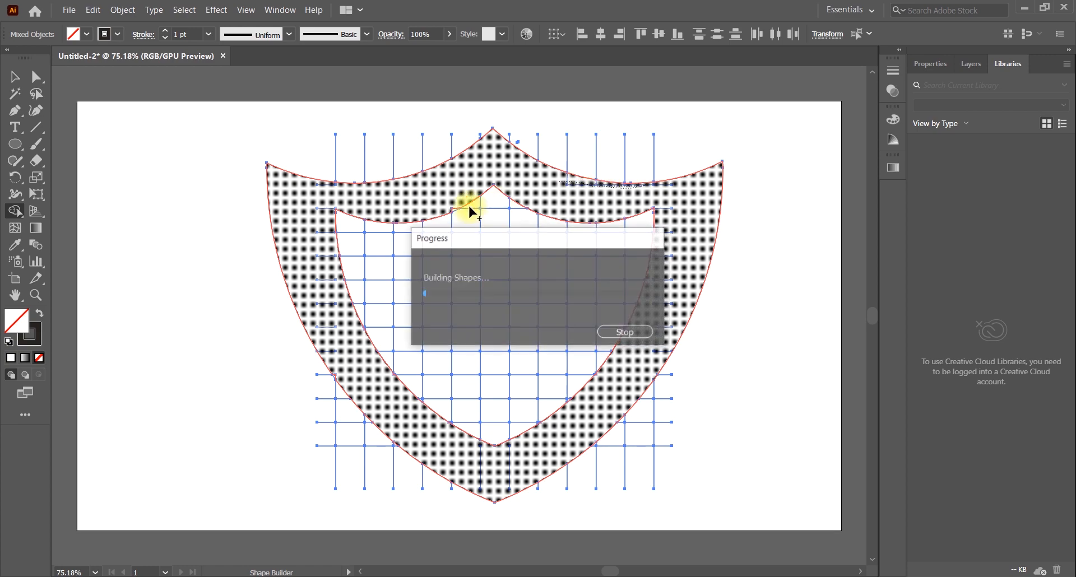
left_click_drag(450, 204, 458, 207)
Merge the sliver at the inner shield's upper right corner and try to absorb the line stubs in the left border
key("ctrl+plus")
key("ctrl+plus")
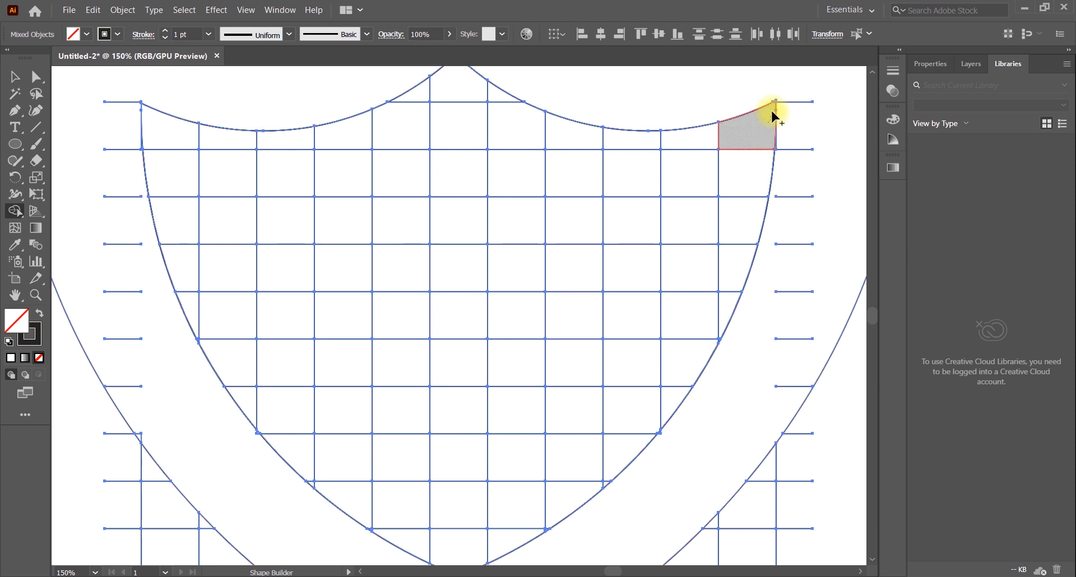
left_click(774, 106)
left_click(773, 107)
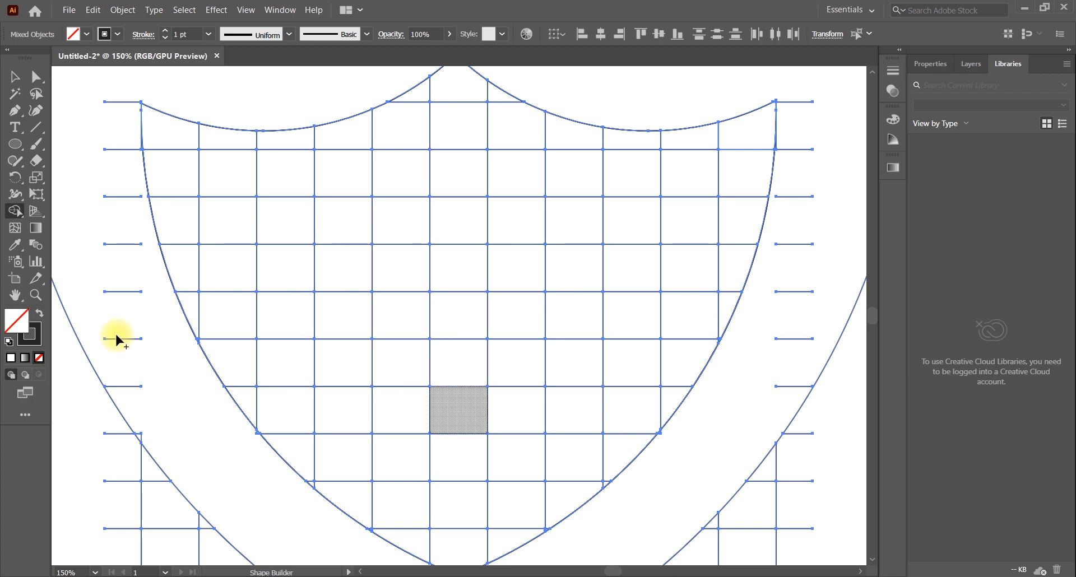
left_click_drag(108, 176, 137, 399)
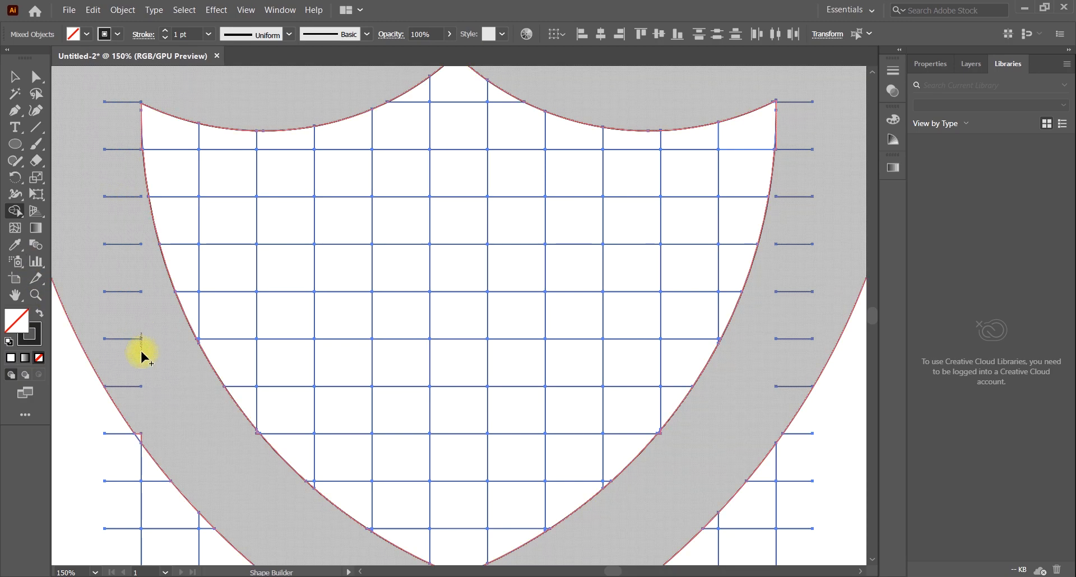
left_click_drag(142, 352, 143, 349)
left_click_drag(135, 290, 124, 358)
left_click_drag(165, 434, 166, 436)
key("space")
mouse_move(560, 487)
left_mouse_down()
mouse_move(554, 302)
mouse_move(536, 361)
mouse_move(570, 362)
mouse_move(593, 288)
mouse_move(595, 298)
left_mouse_up()
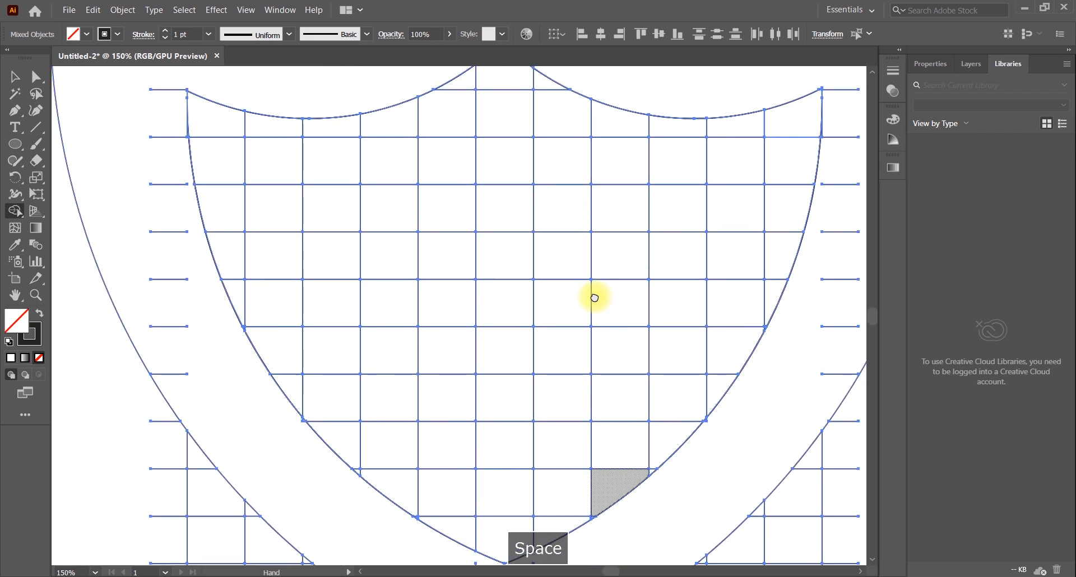
key("ctrl+0")
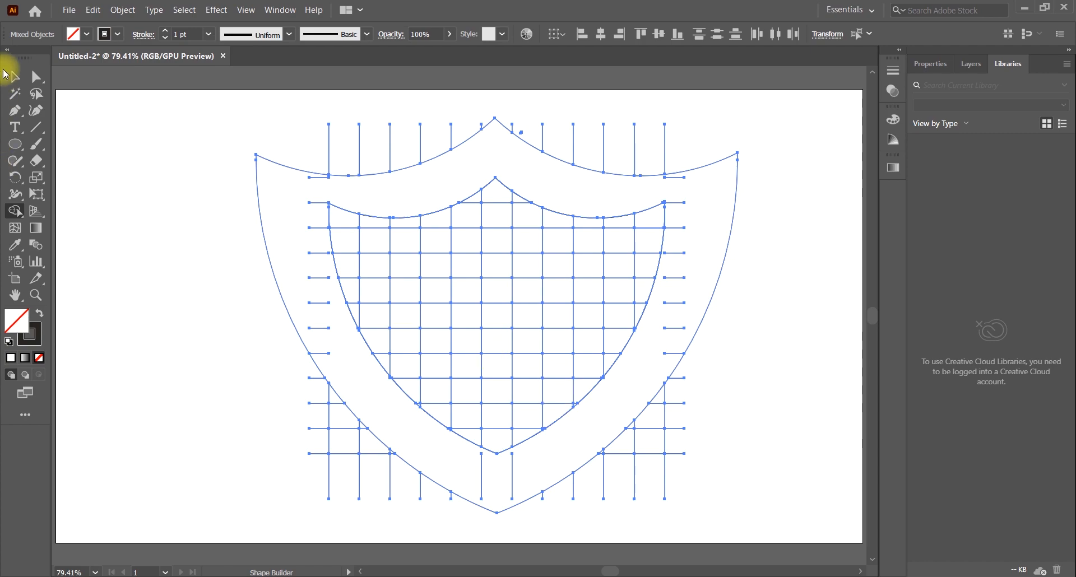
Set the fill to yellow and color four alternate cells in the inner shield's uppermost full row
left_click(73, 34)
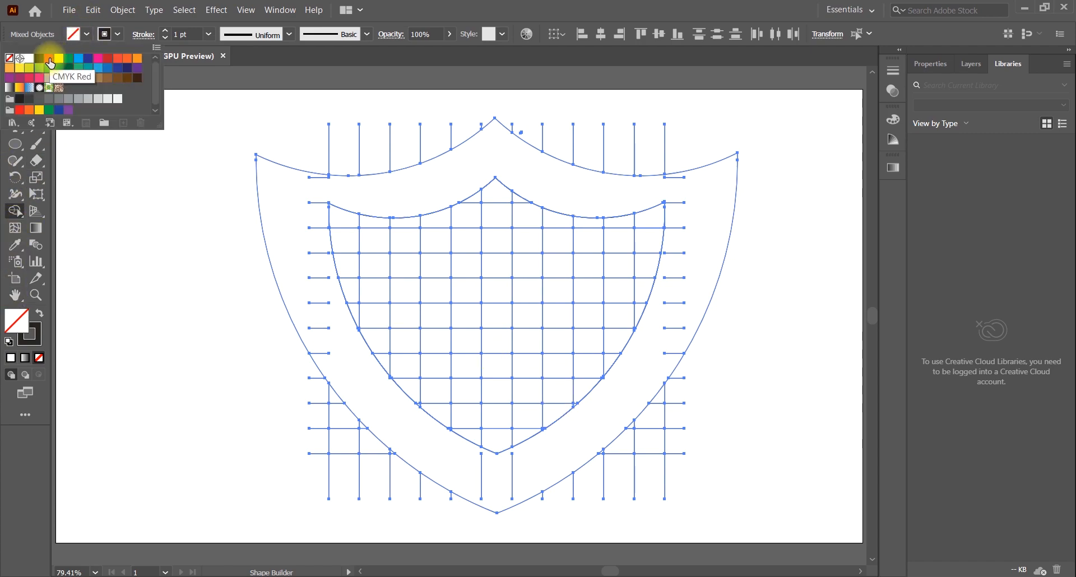
left_click(59, 58)
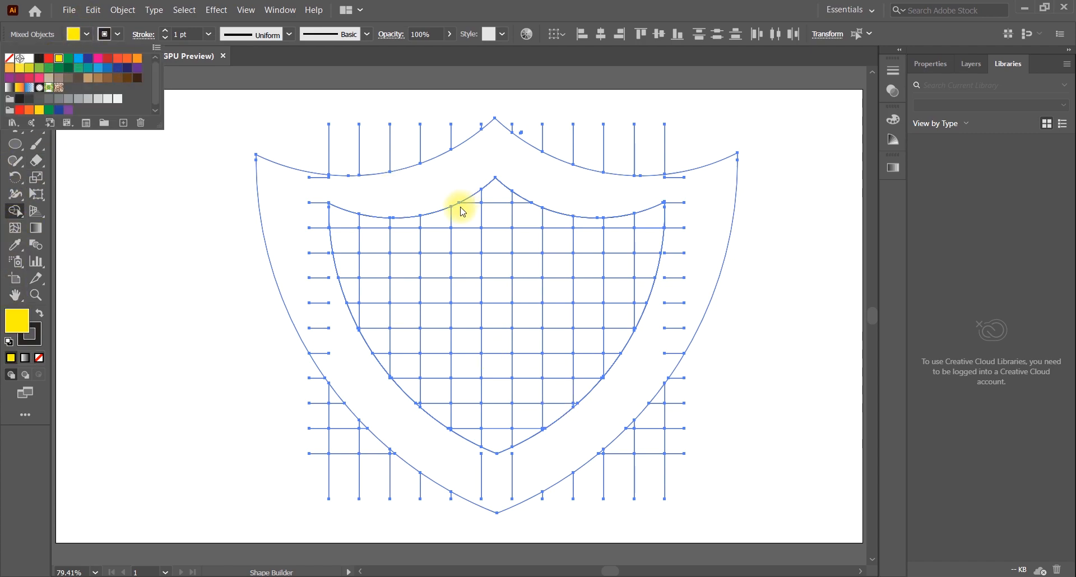
left_click(401, 238)
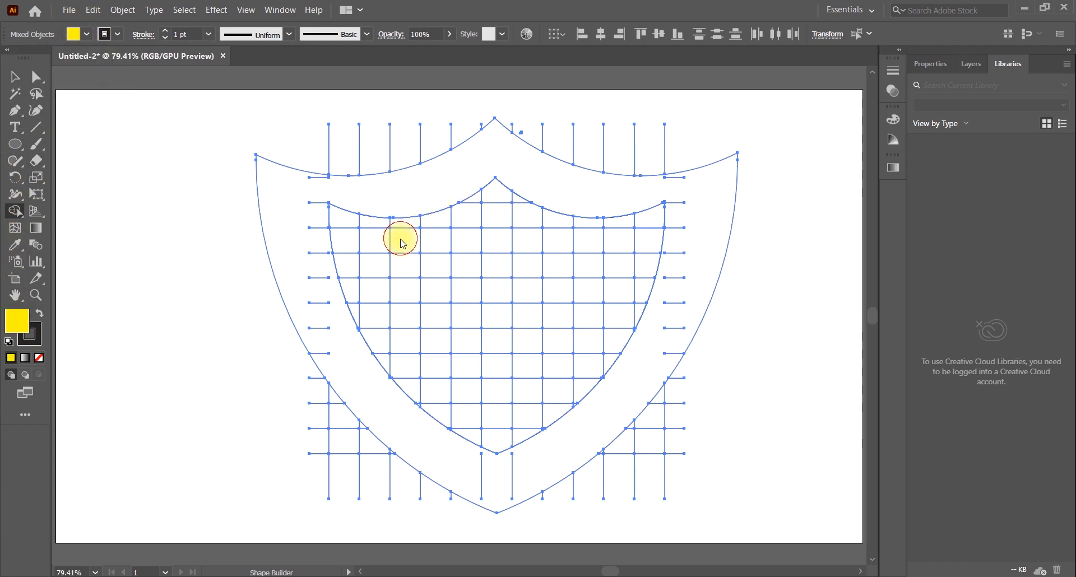
left_click(471, 240)
left_click(527, 241)
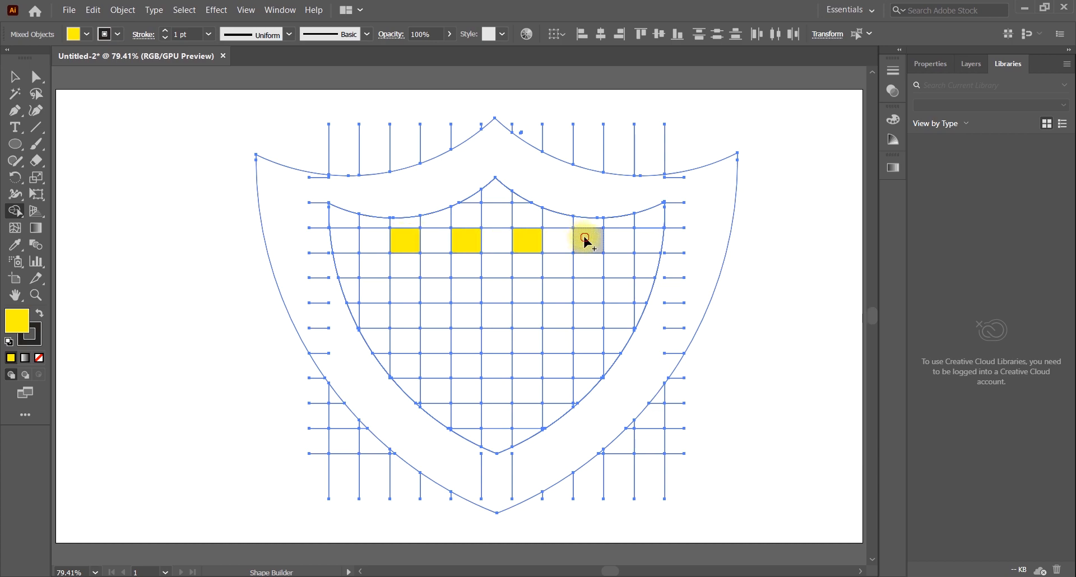
left_click(589, 240)
Fill five alternate cells with yellow two rows below, offset by one column from the first yellow row
left_click(614, 290)
left_click(555, 290)
left_click(496, 291)
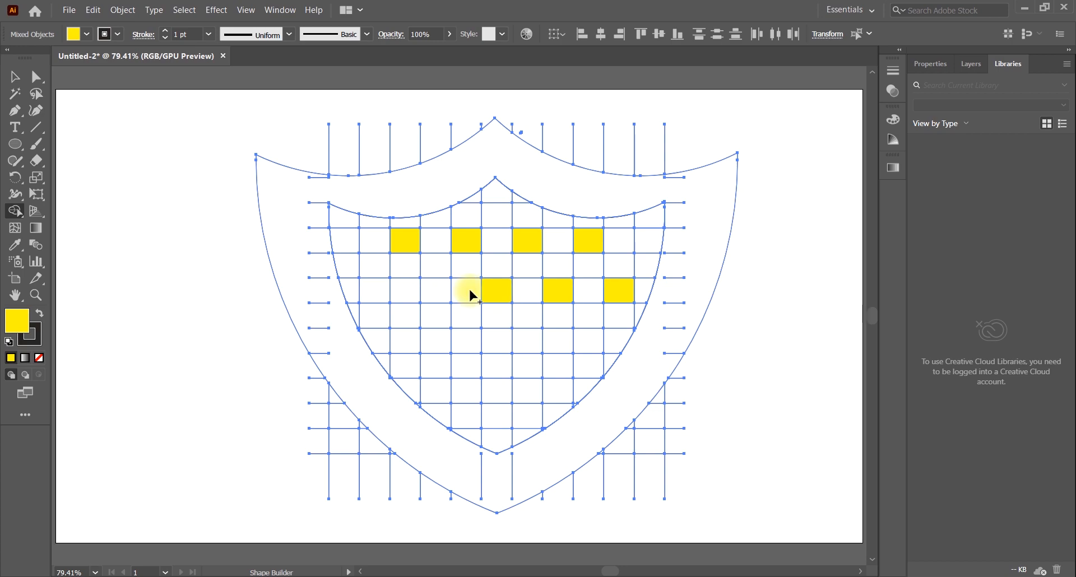
left_click(436, 291)
left_click(375, 291)
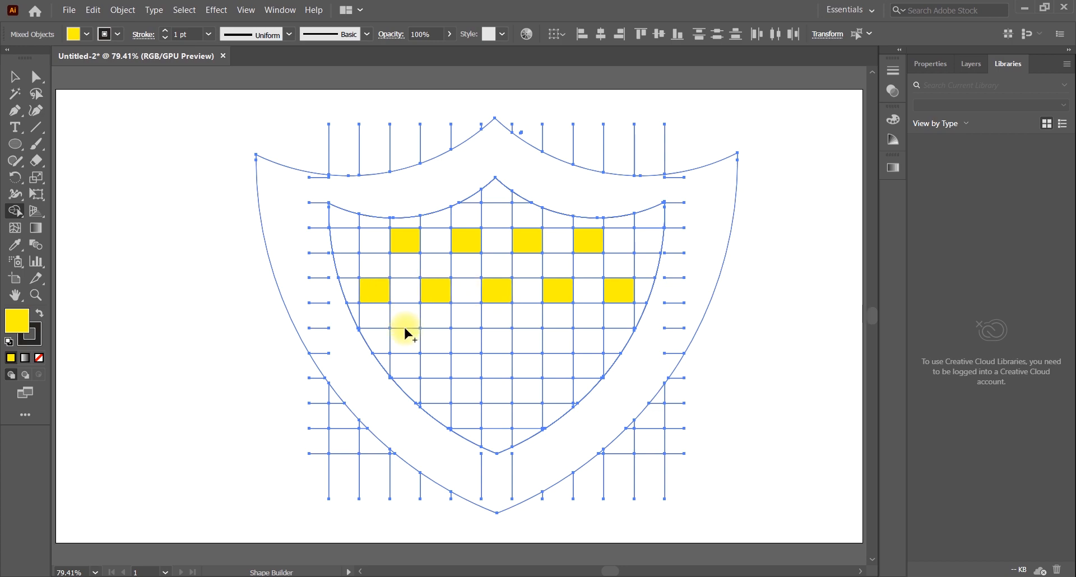
Fill four alternate cells with yellow in the fifth full row, aligned with the first yellow row
left_click(407, 339)
left_click(465, 339)
left_click(527, 341)
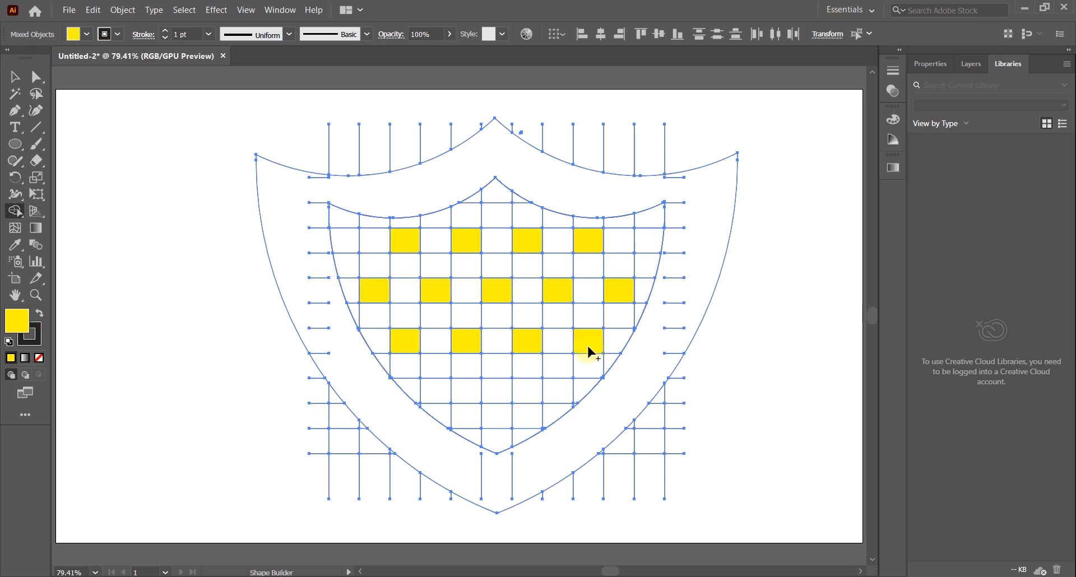
Fill three alternate cells with yellow in the seventh full row, undoing the fill of a wrongly chosen adjacent cell
left_click(560, 389)
left_click(525, 392)
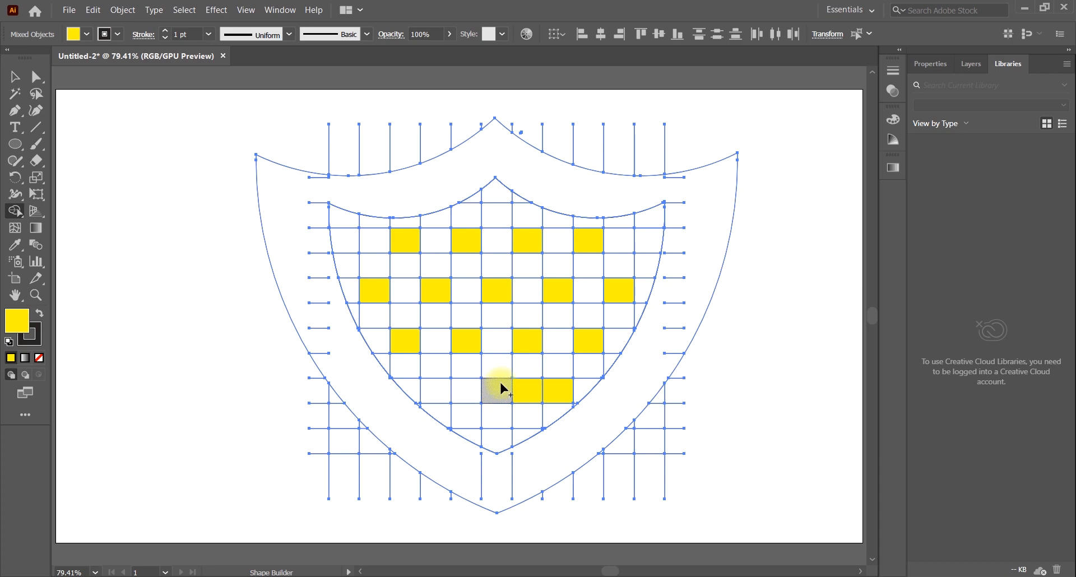
key("super")
key("super")
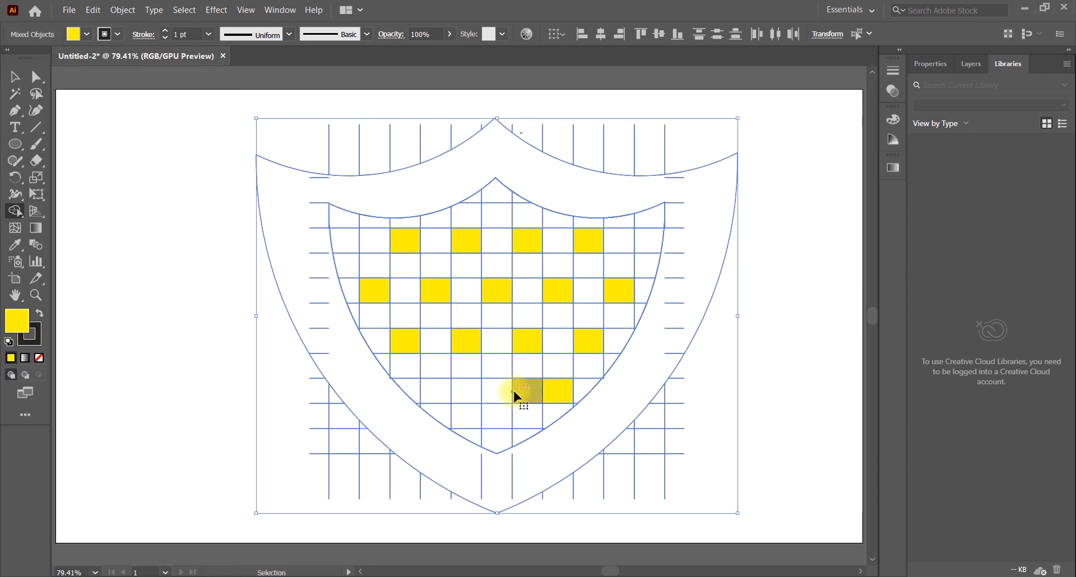
key("ctrl+z")
left_click(496, 391)
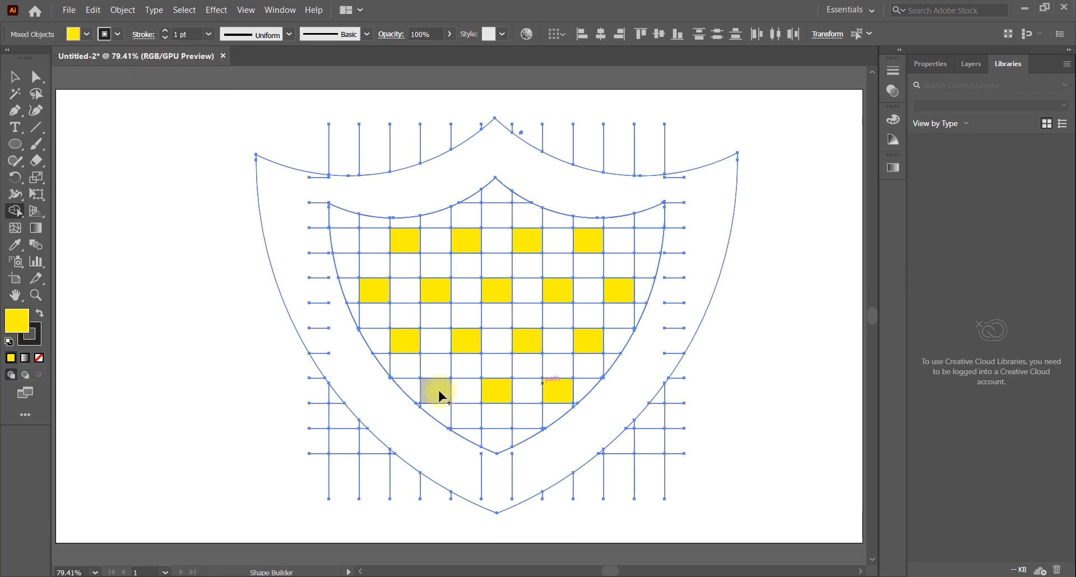
left_click(434, 390)
left_click(620, 290)
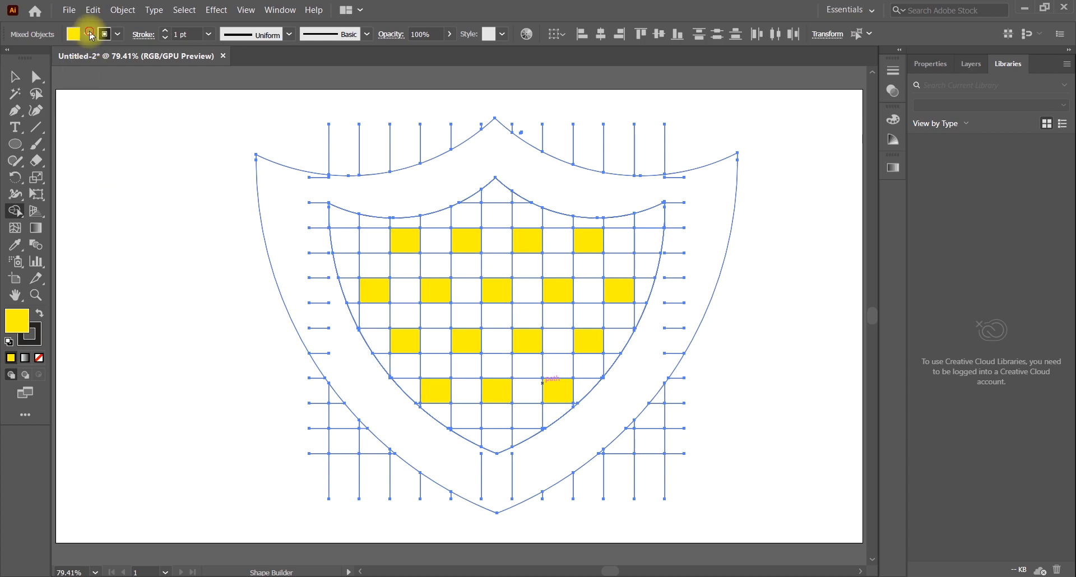
Set the fill to red and color the inner shield's top and bottom tip cells and both end cells of the uppermost full row
left_click(74, 34)
left_click(48, 59)
left_click(494, 192)
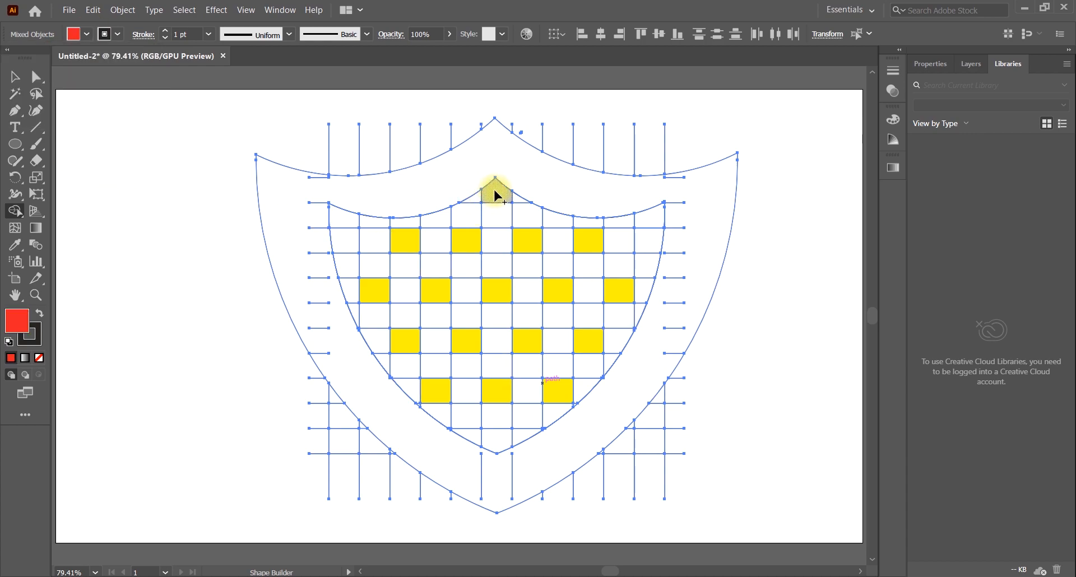
left_click(495, 194)
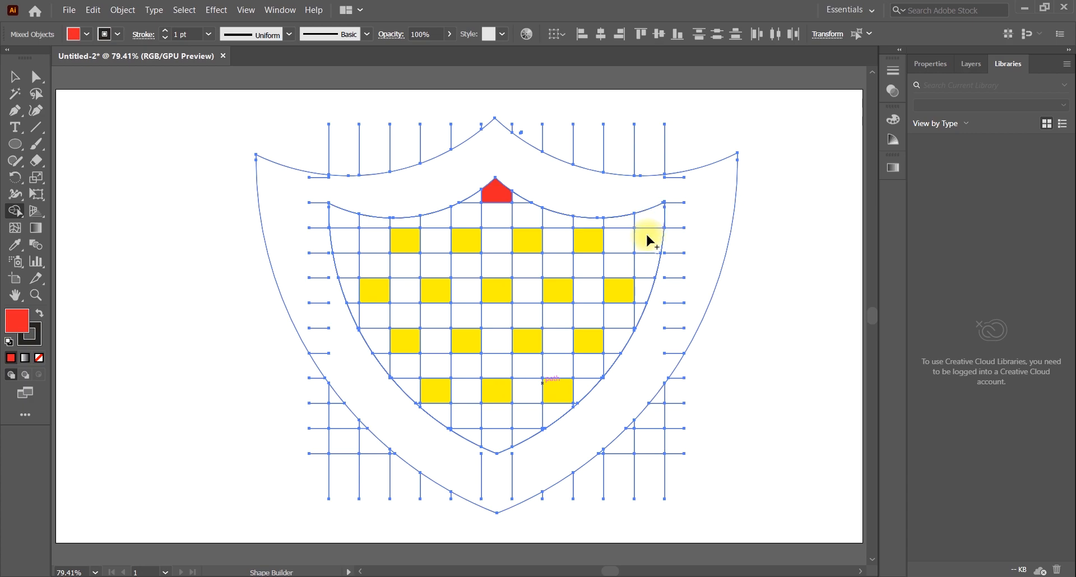
left_click(498, 445)
left_click(352, 245)
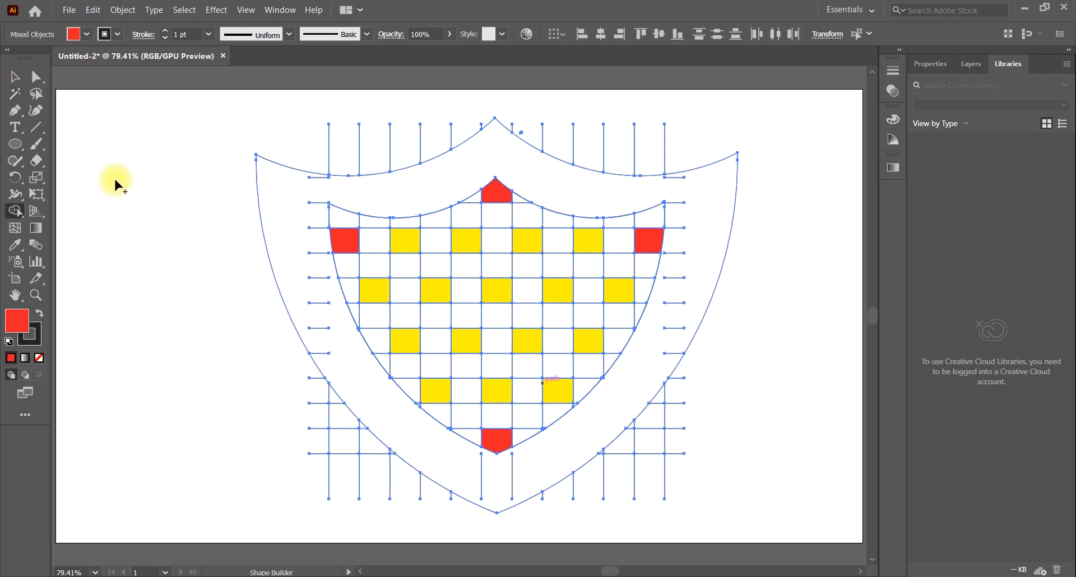
Try light blue and green fills on the shield's outer border with Shape Builder
left_click(74, 35)
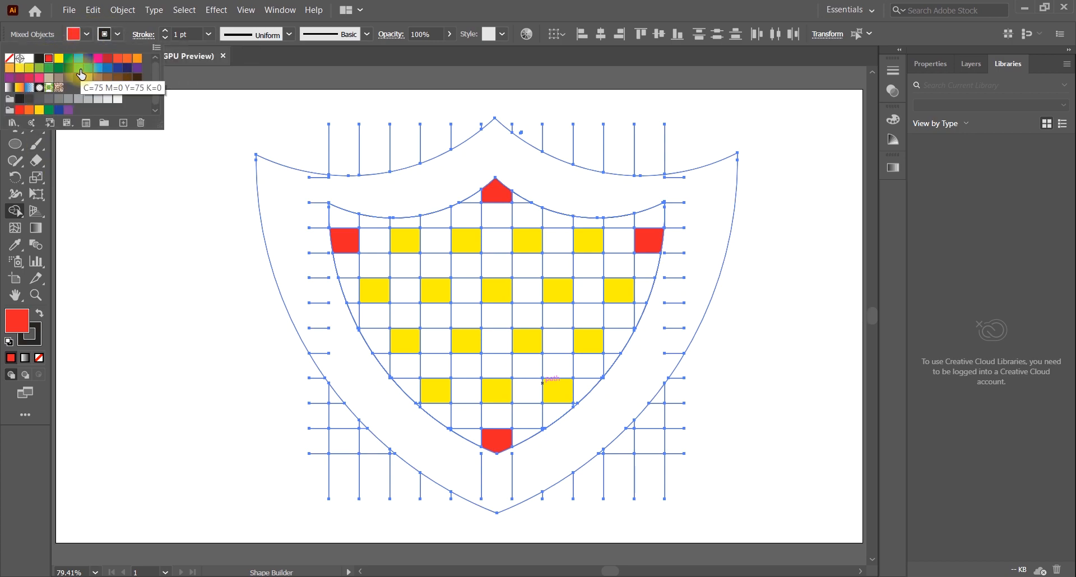
left_click(78, 58)
left_click_drag(295, 194, 704, 180)
left_click(80, 34)
left_click(68, 57)
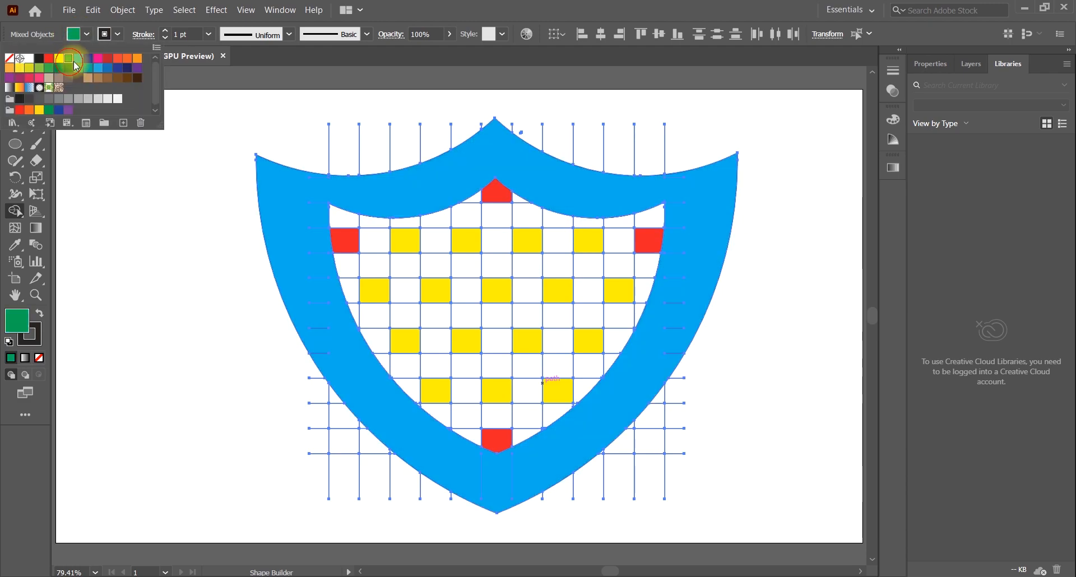
left_click(291, 197)
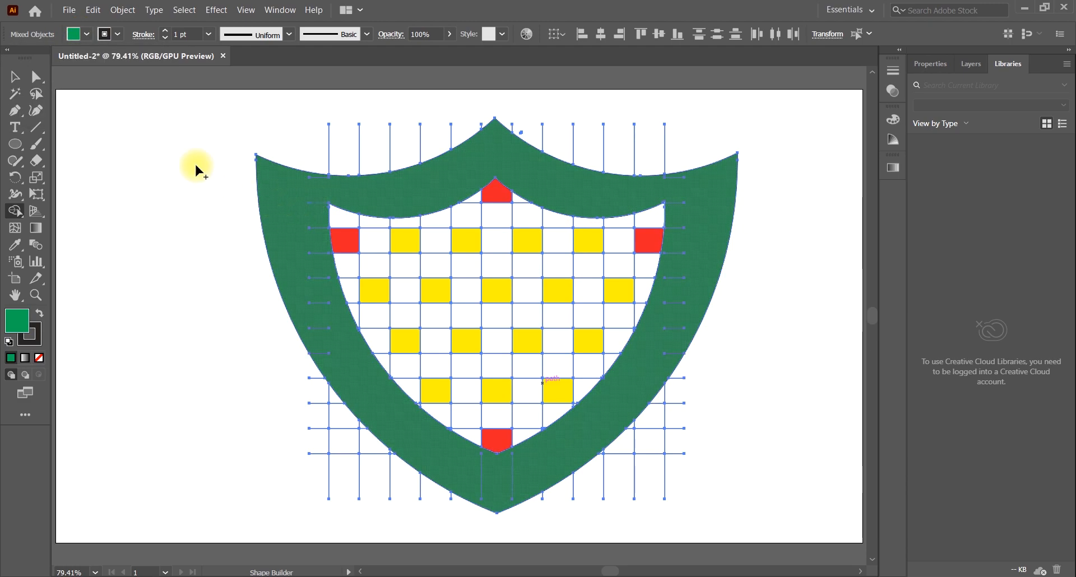
Set the fill to dark blue and fill the shield's outer border with Shape Builder
left_click(86, 35)
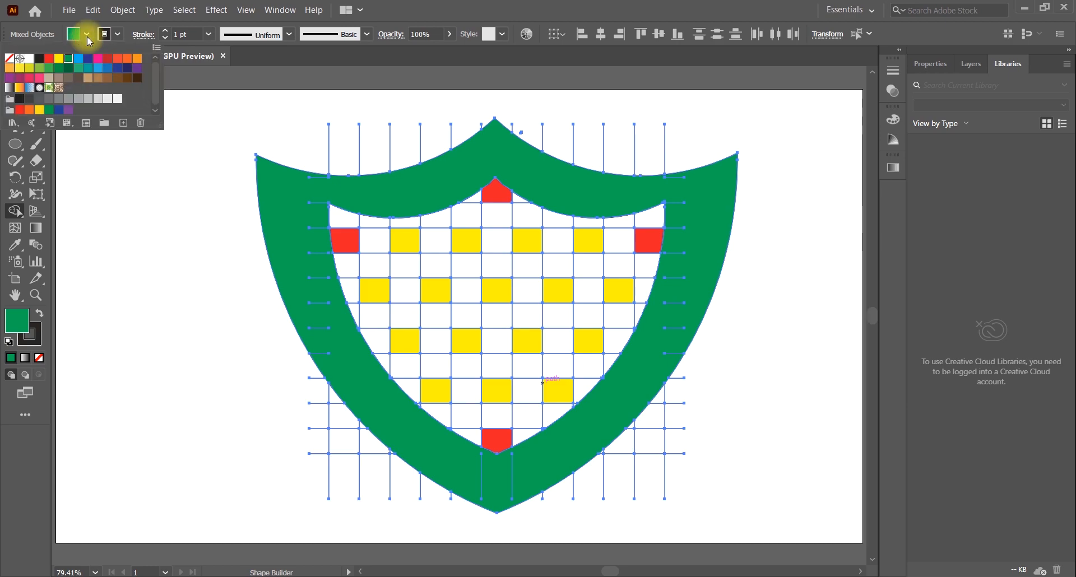
left_click(58, 59)
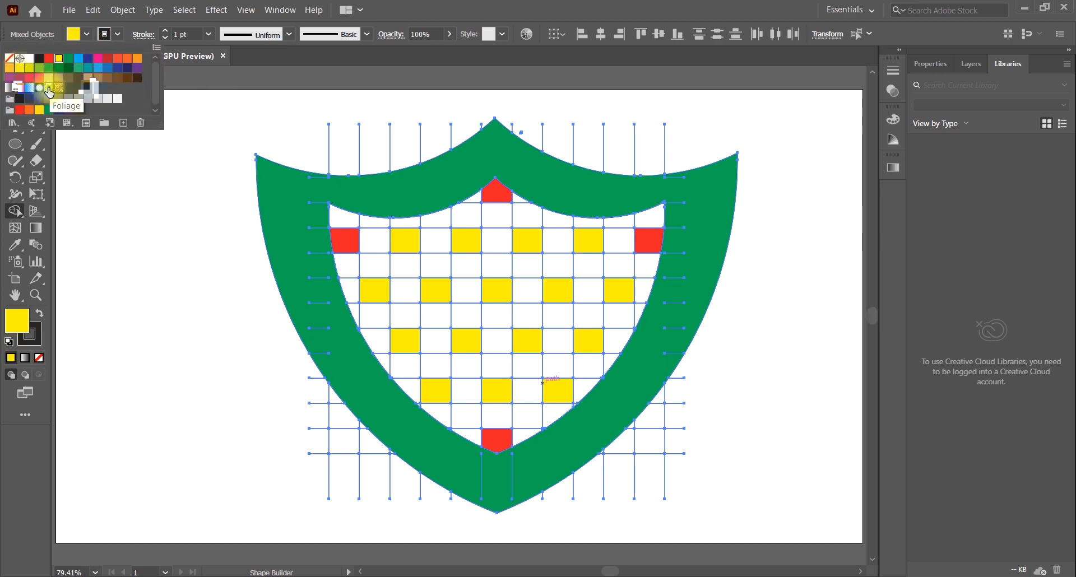
left_click(116, 71)
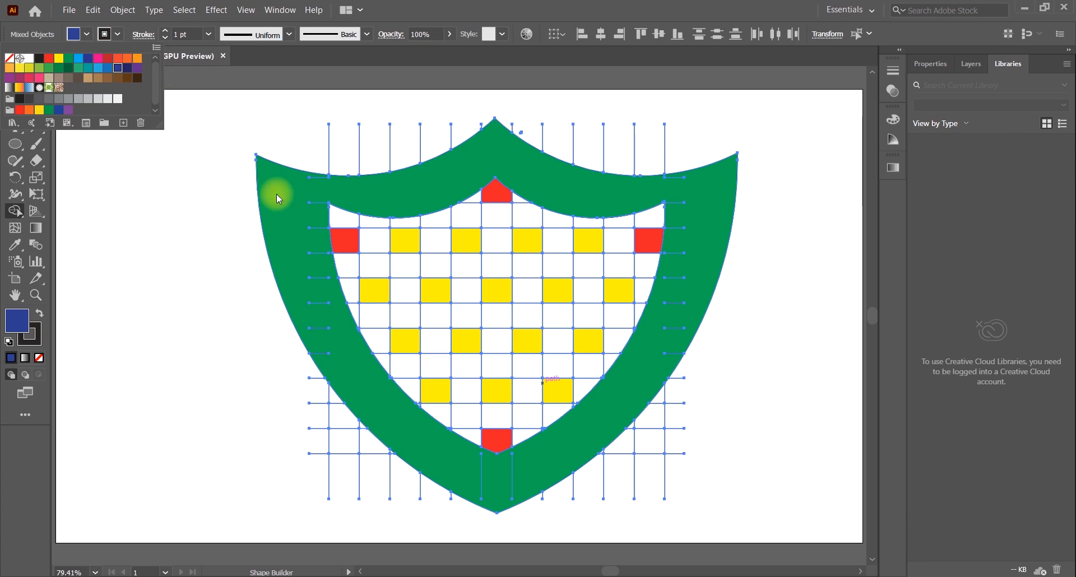
left_click(277, 194)
left_click(280, 190)
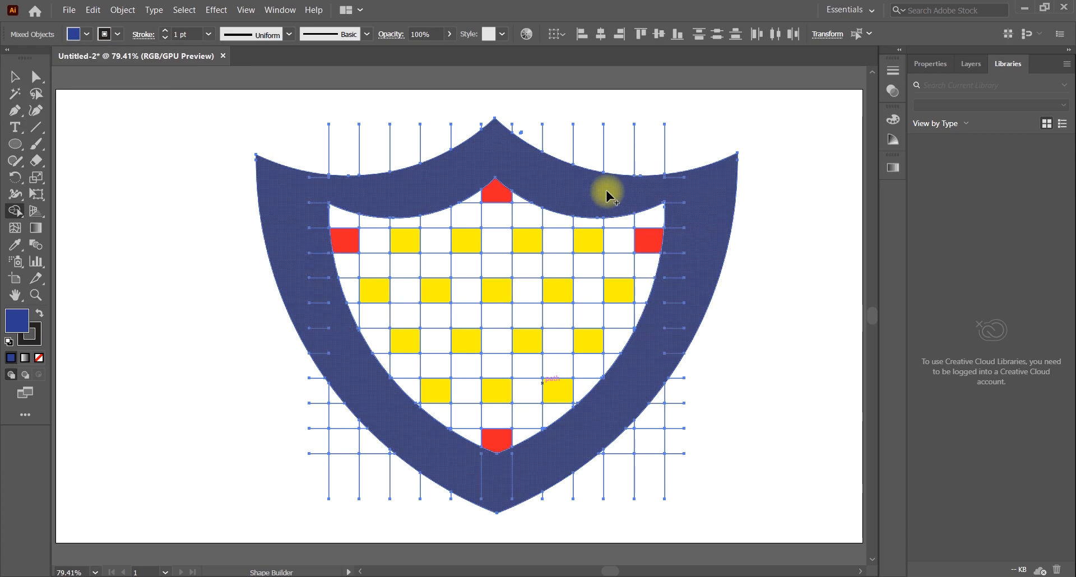
Select all unfilled grid lines and leftover paths with the Magic Wand and delete them
left_click(15, 77)
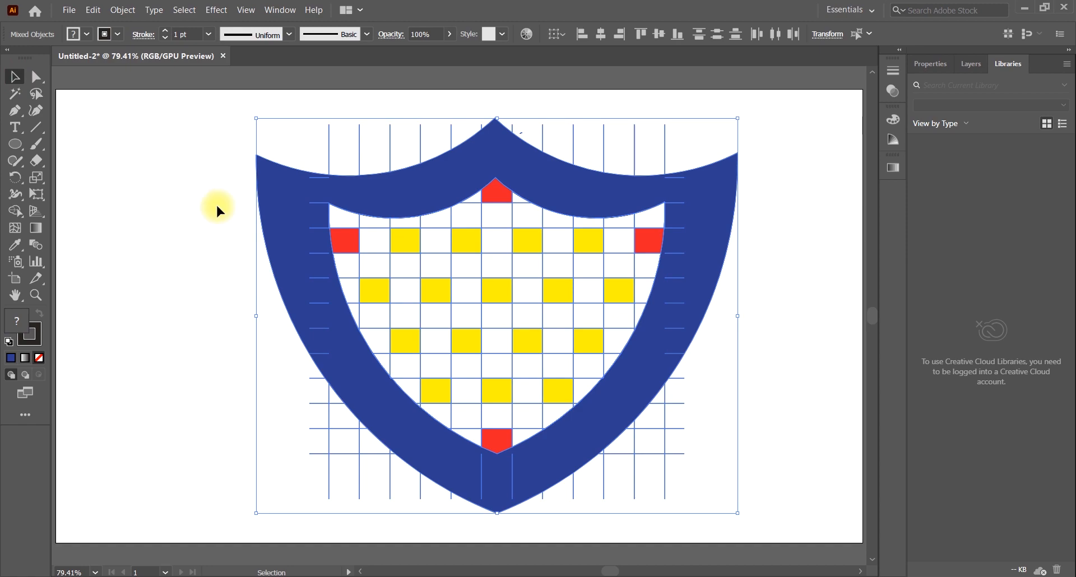
left_click(15, 93)
left_click(387, 144)
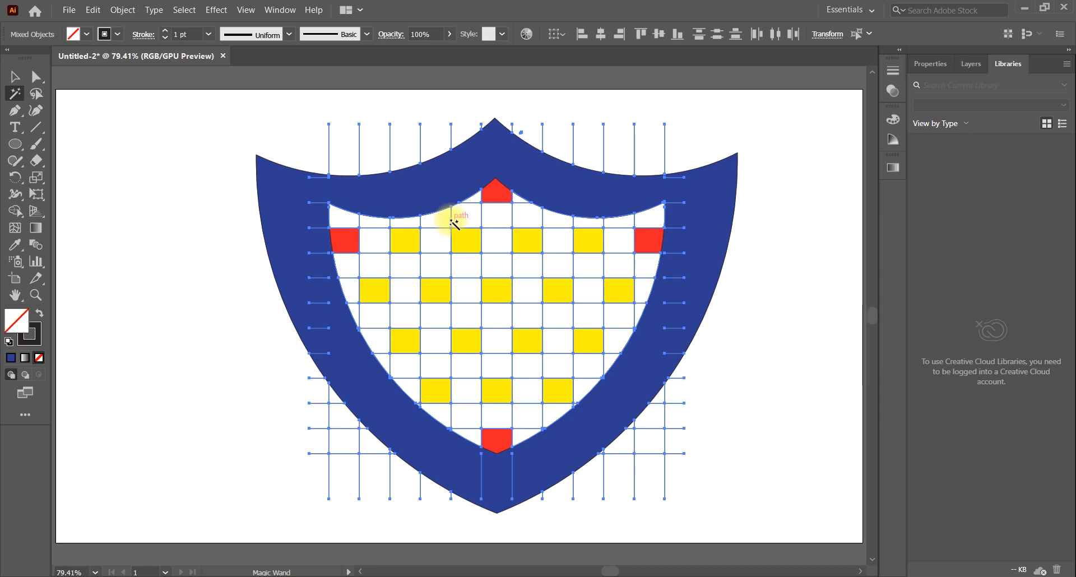
key("Delete")
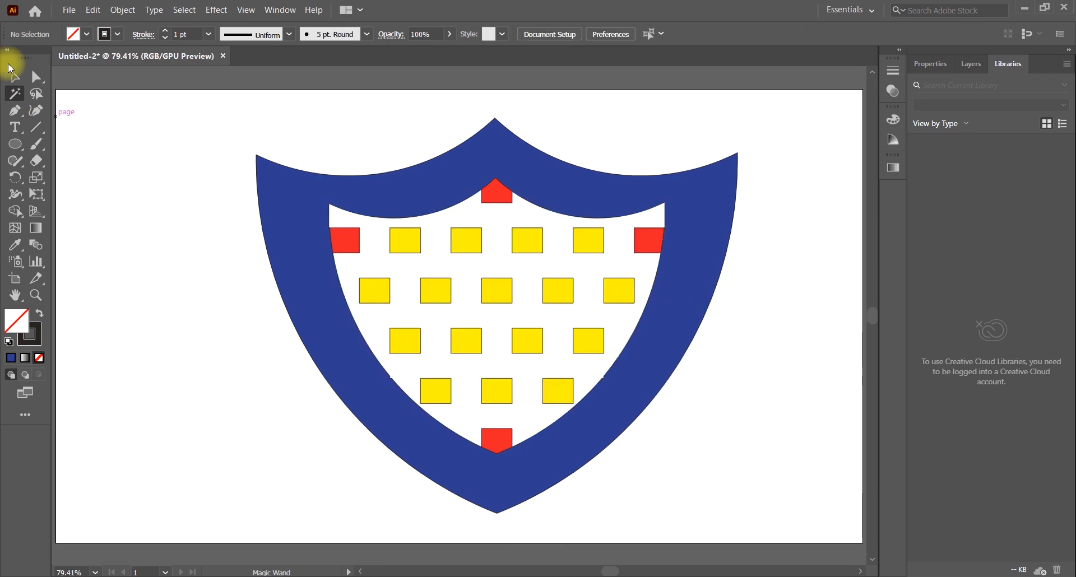
Select the whole shield artwork and scale it down slightly and proportionally about its center
left_click(20, 80)
left_click_drag(163, 125, 725, 394)
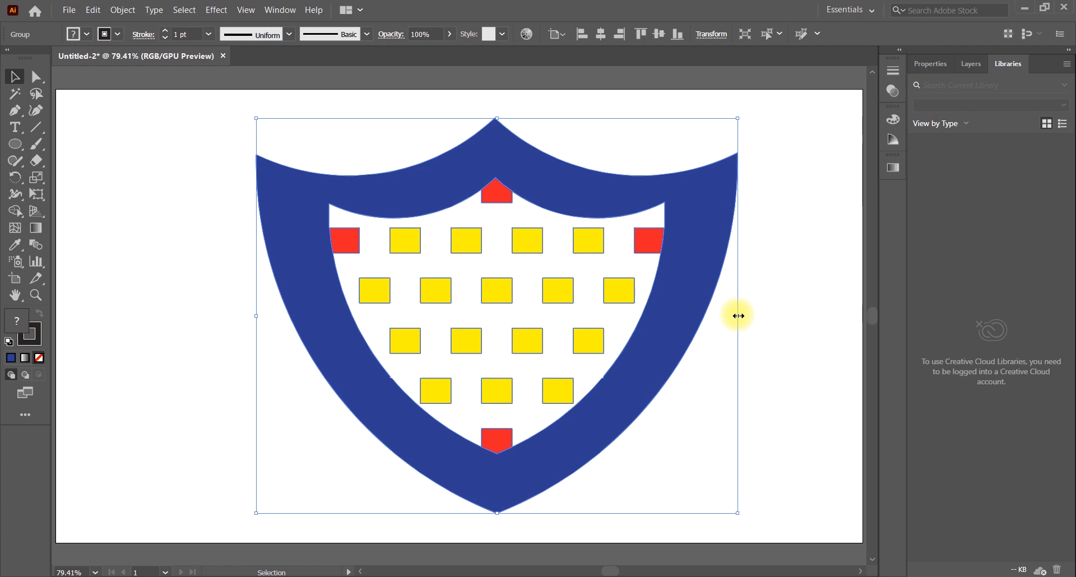
left_click_drag(738, 316, 723, 320)
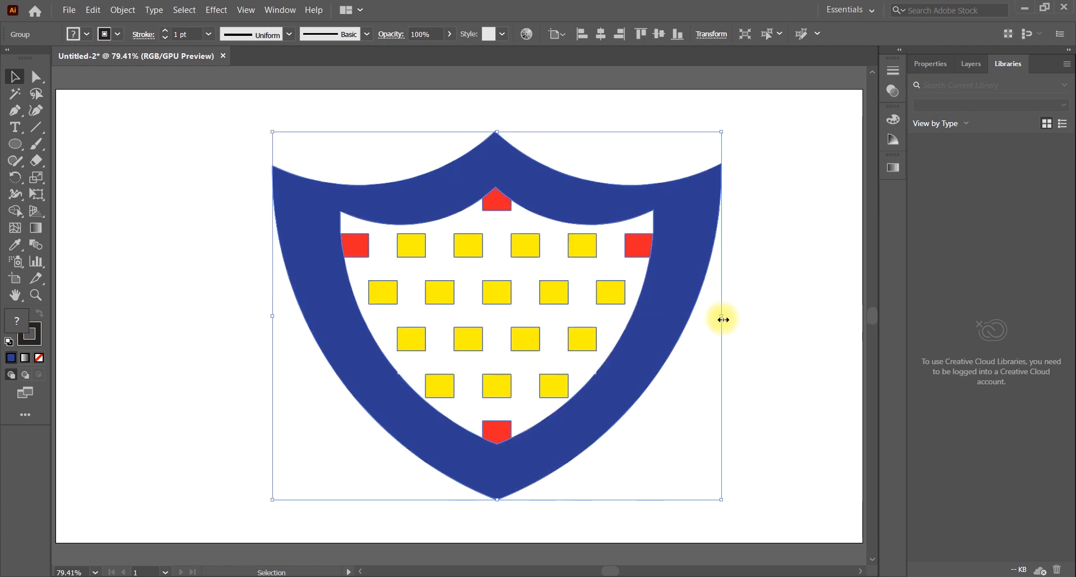
Ungroup the shield artwork into separate objects and clear the selection
left_click(810, 287)
left_click(663, 331)
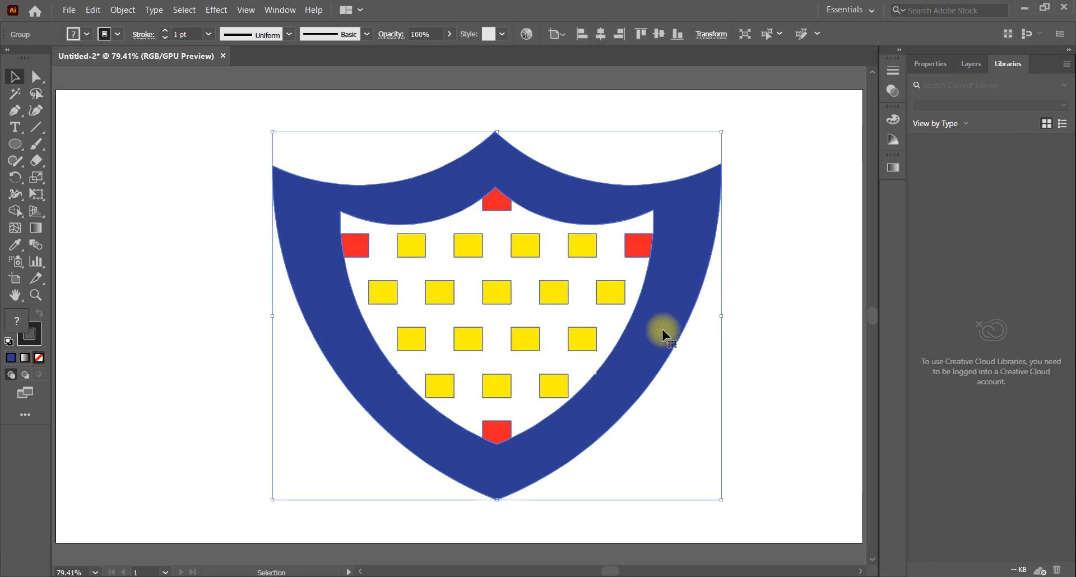
left_click(759, 290)
right_click(675, 277)
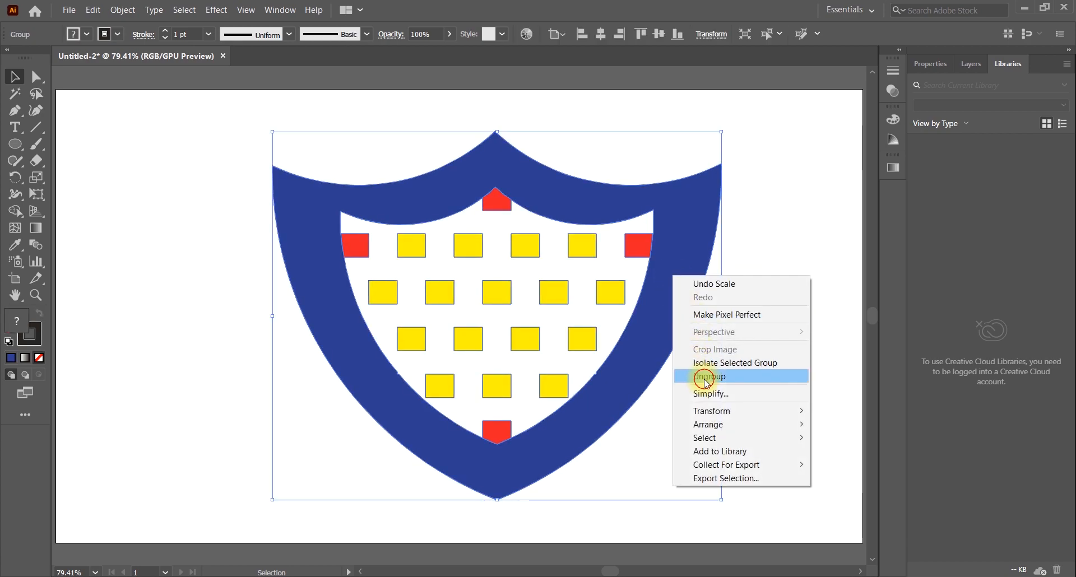
left_click(698, 375)
left_click(732, 303)
Try the Foliage pattern, several gradient swatches and light gray fills on the outer border
left_click(662, 305)
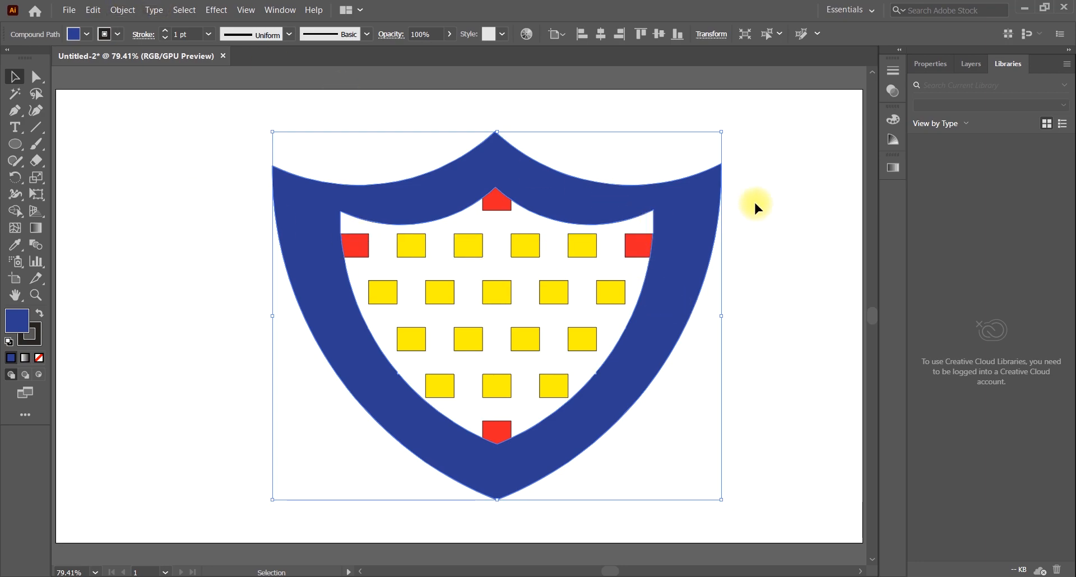
left_click(74, 33)
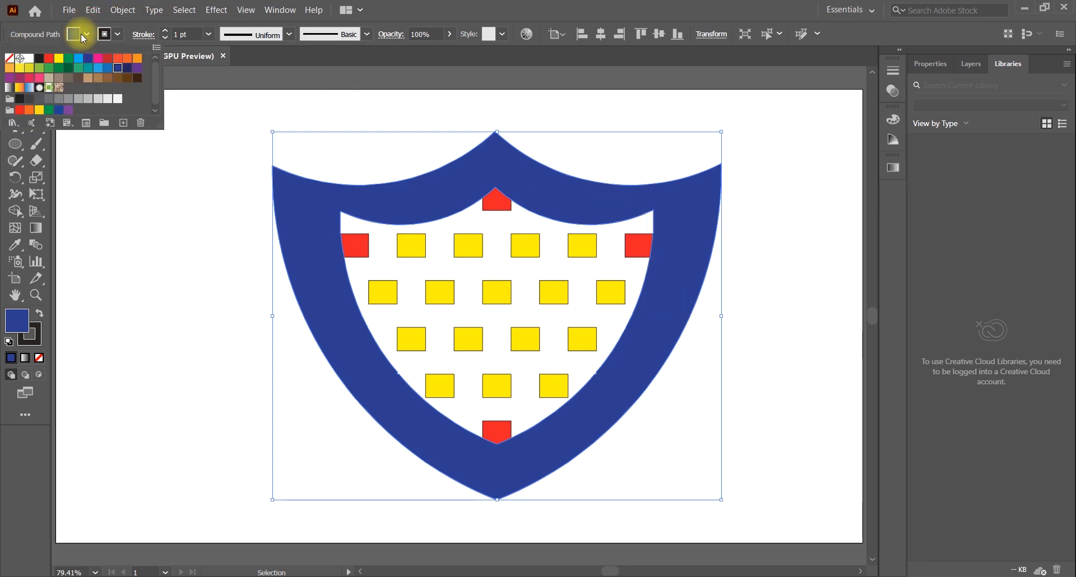
left_click(58, 87)
left_click(49, 88)
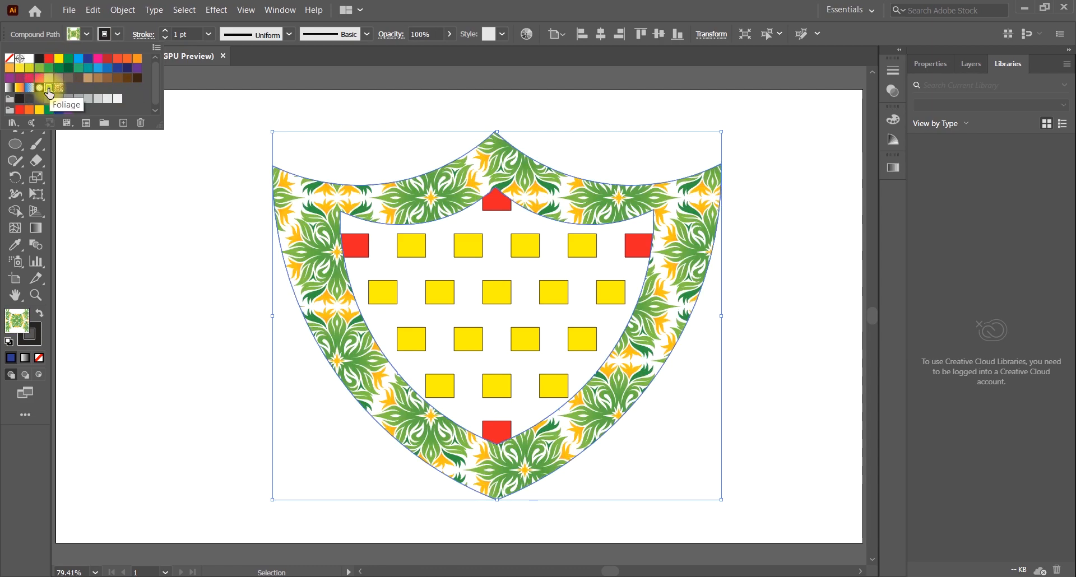
left_click(39, 88)
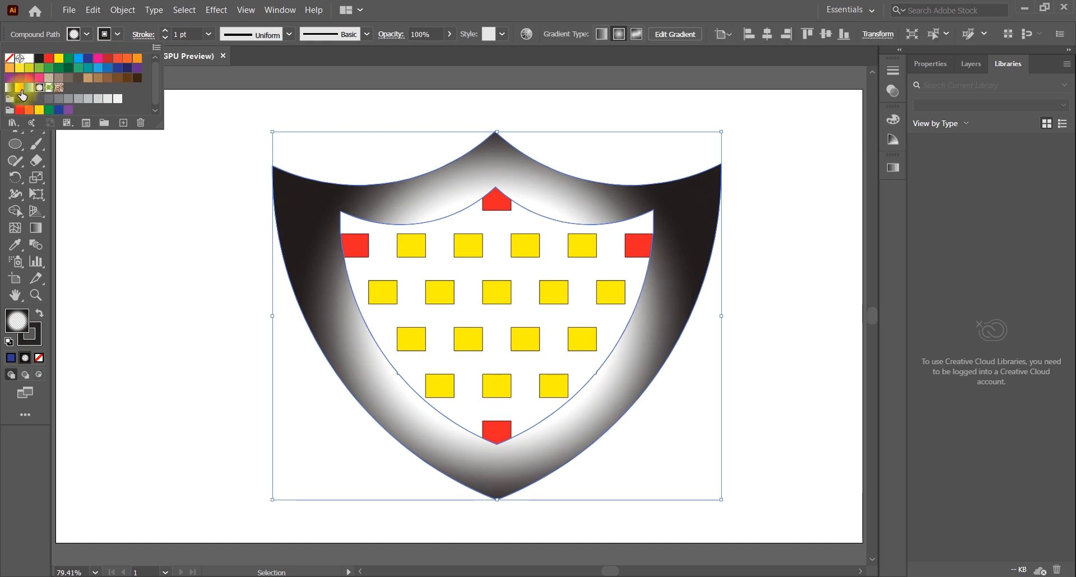
left_click(19, 89)
left_click(29, 89)
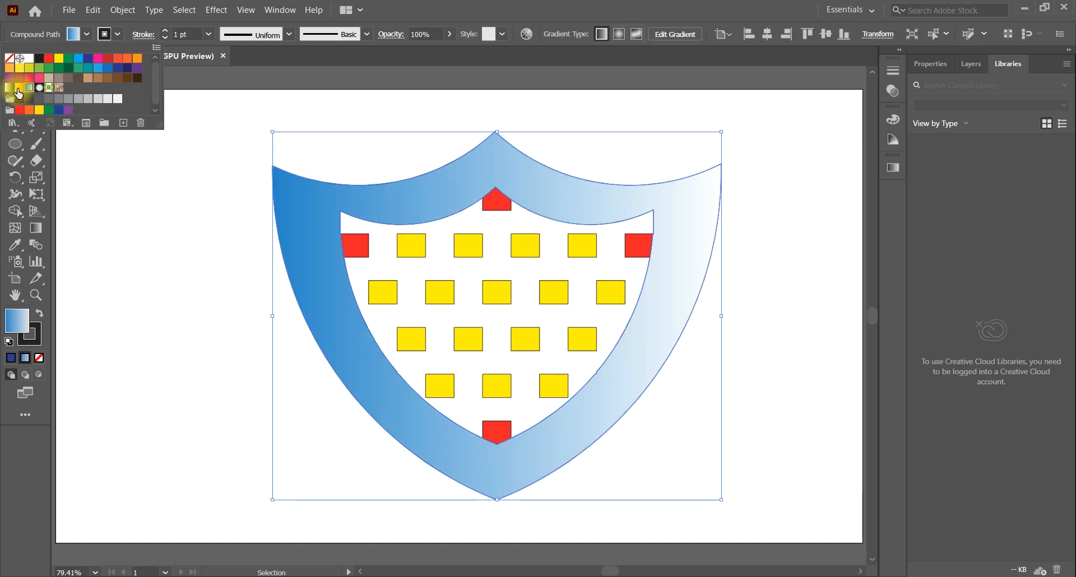
left_click(8, 89)
left_click(78, 100)
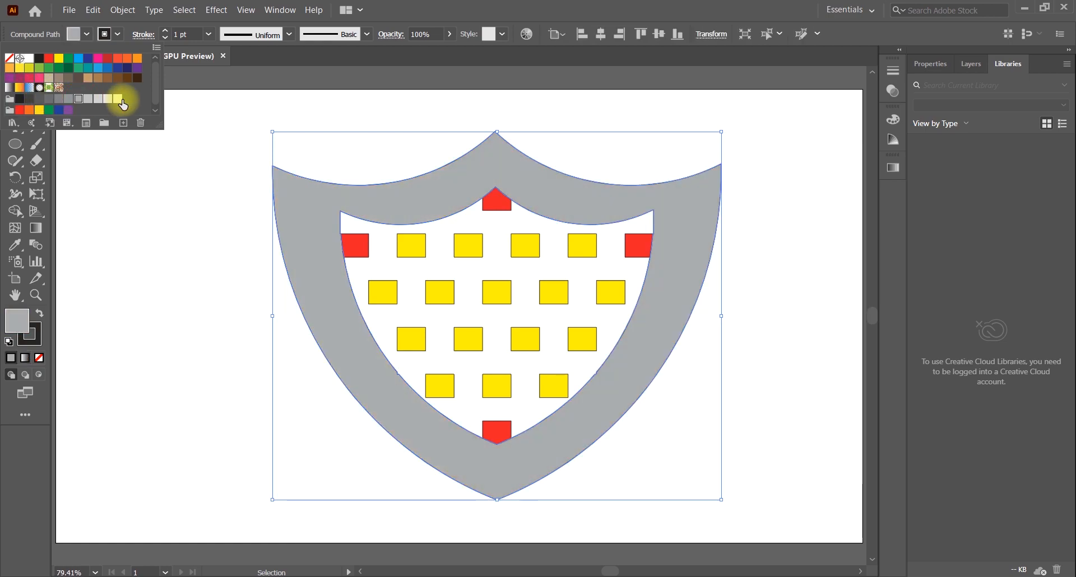
left_click(118, 100)
Edit the black grayscale swatch to R 0, G 0, B 0 and apply it to the outer border
left_click(18, 99)
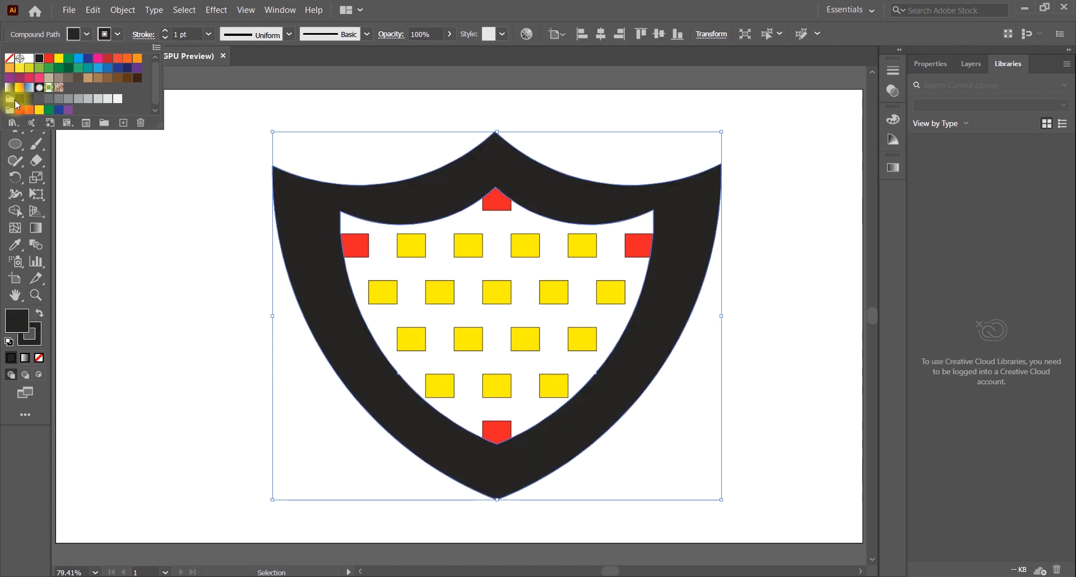
double_click(17, 102)
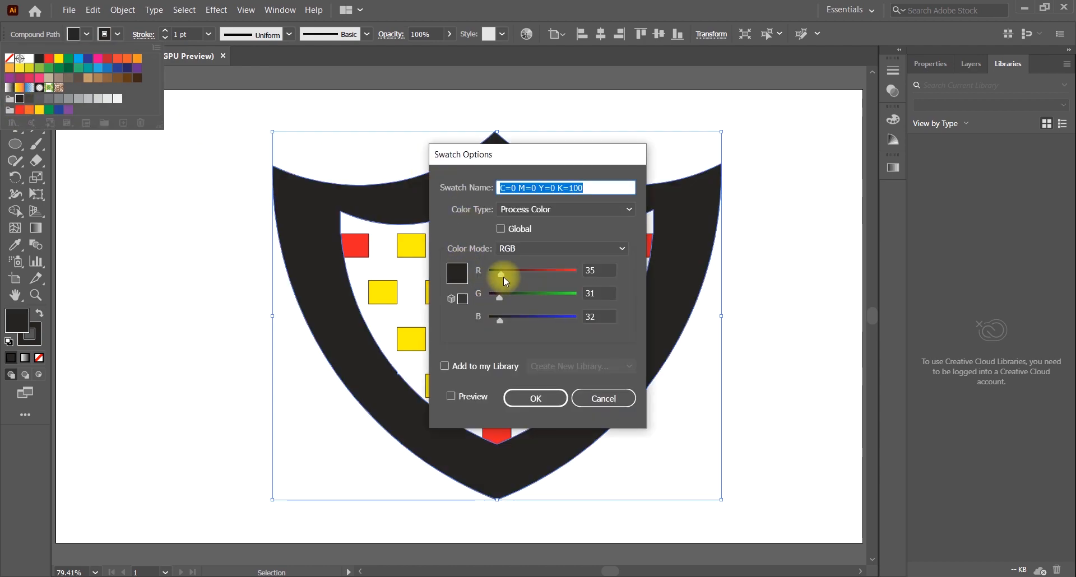
left_click_drag(499, 275, 489, 274)
left_click_drag(495, 318, 489, 318)
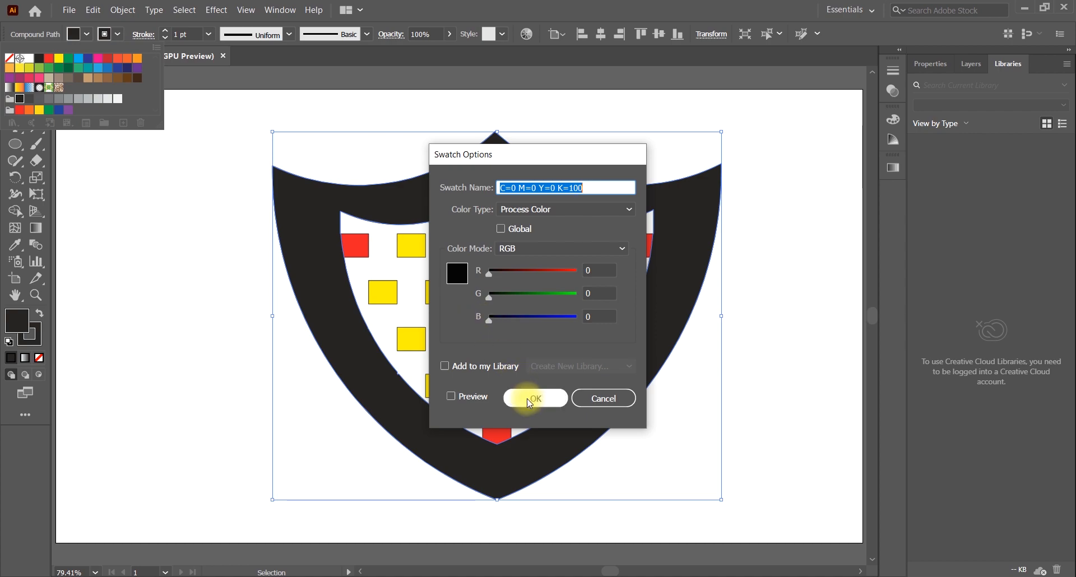
left_click(536, 398)
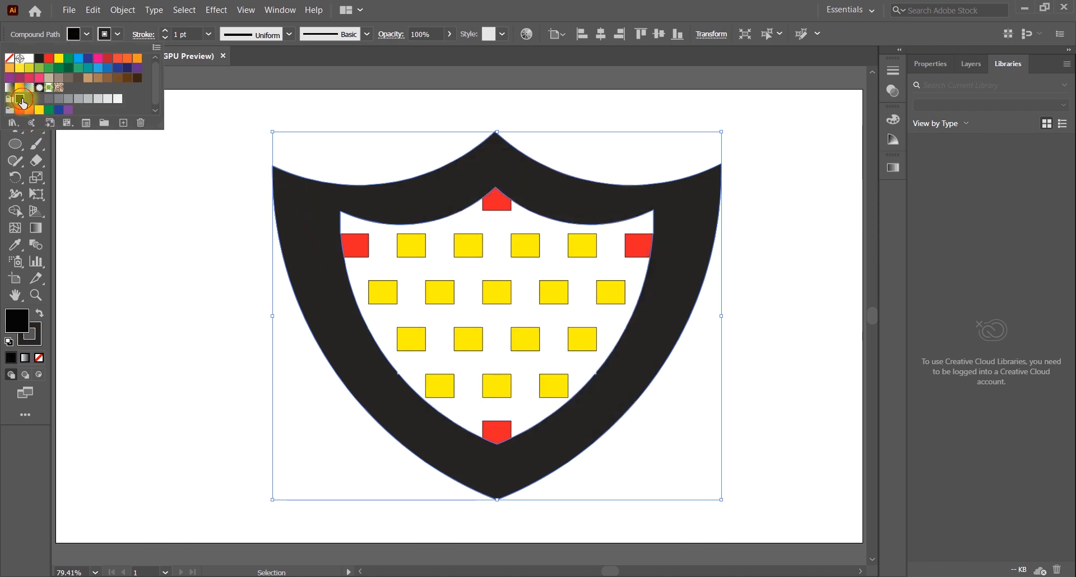
left_click(847, 273)
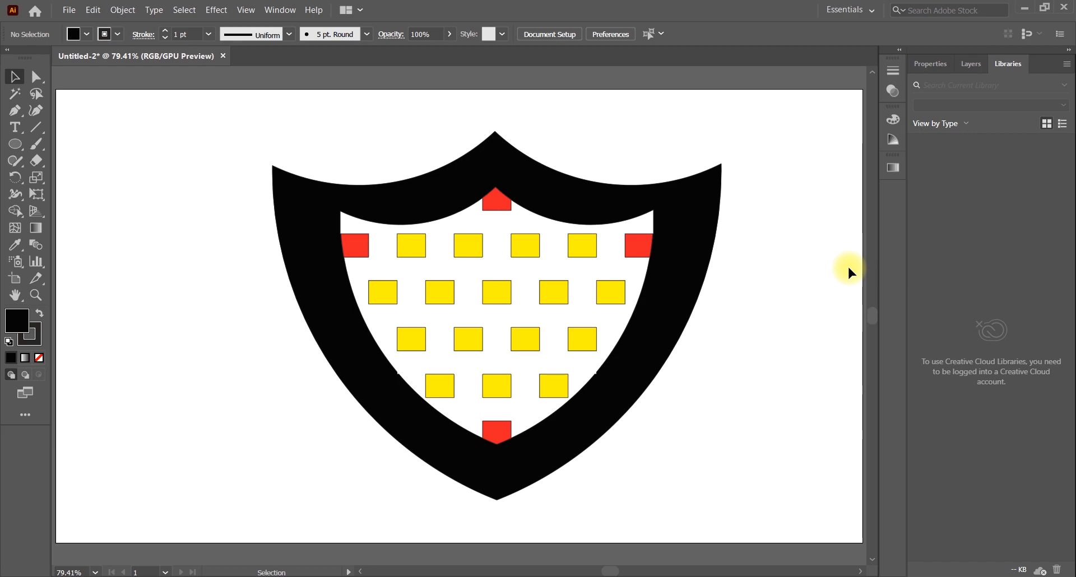
Try an olive-yellow fill and the dark red C=15 M=100 Y=90 K=10 swatch on the outer border
left_click(693, 267)
left_click(75, 35)
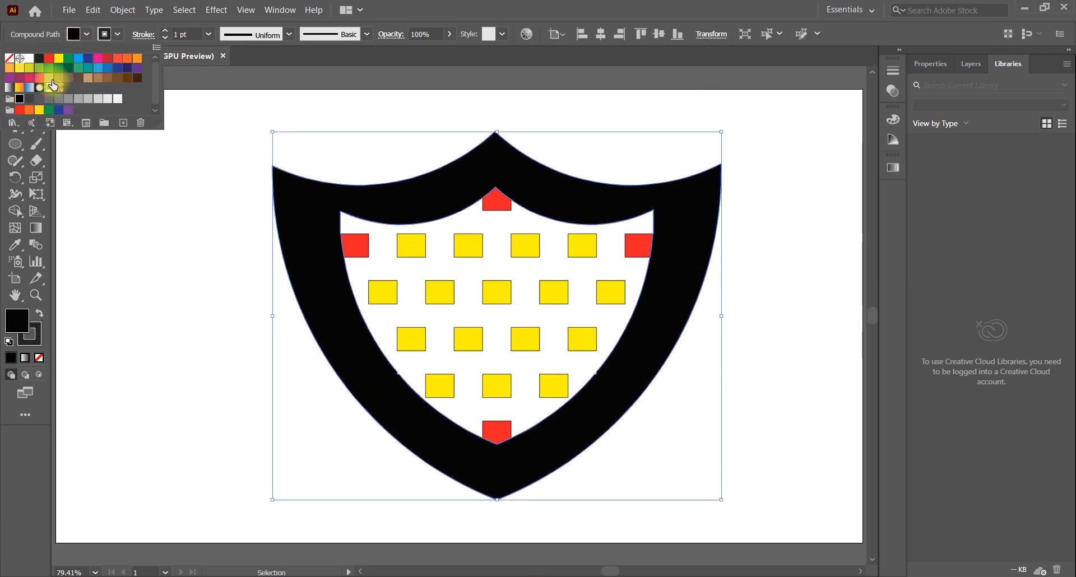
left_click(30, 69)
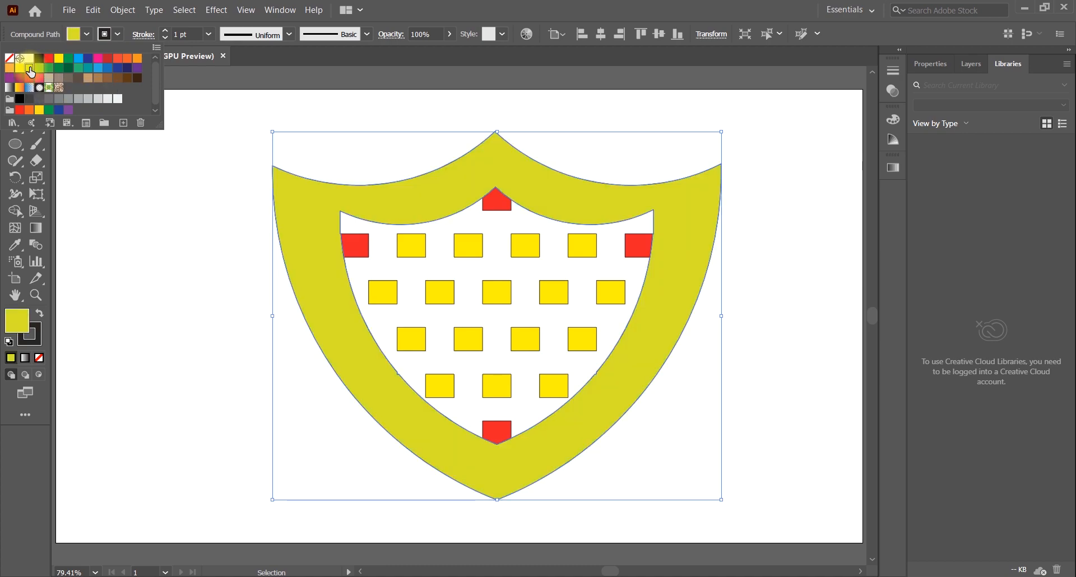
left_click(105, 59)
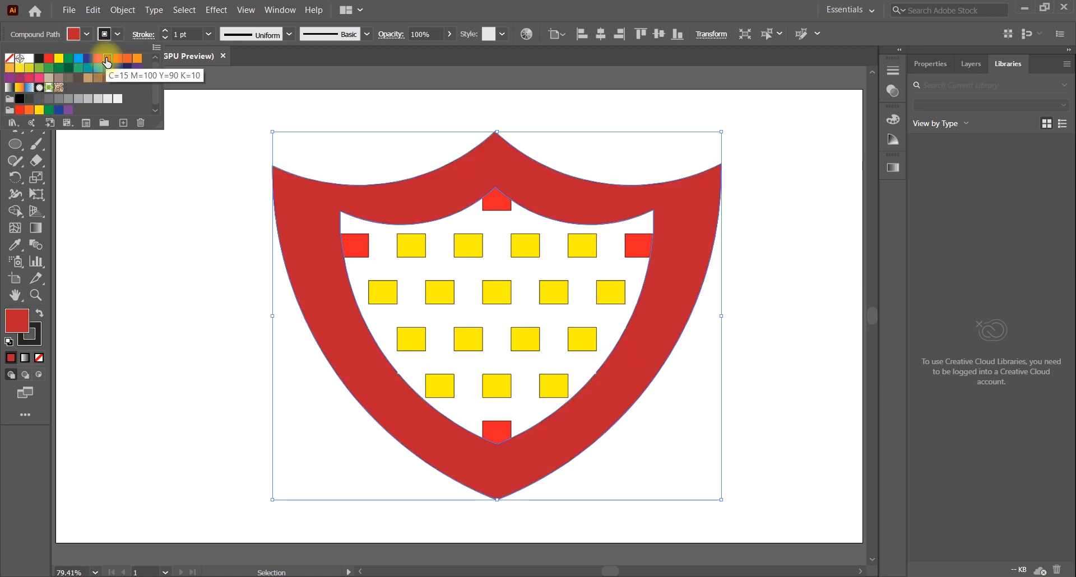
left_click(308, 103)
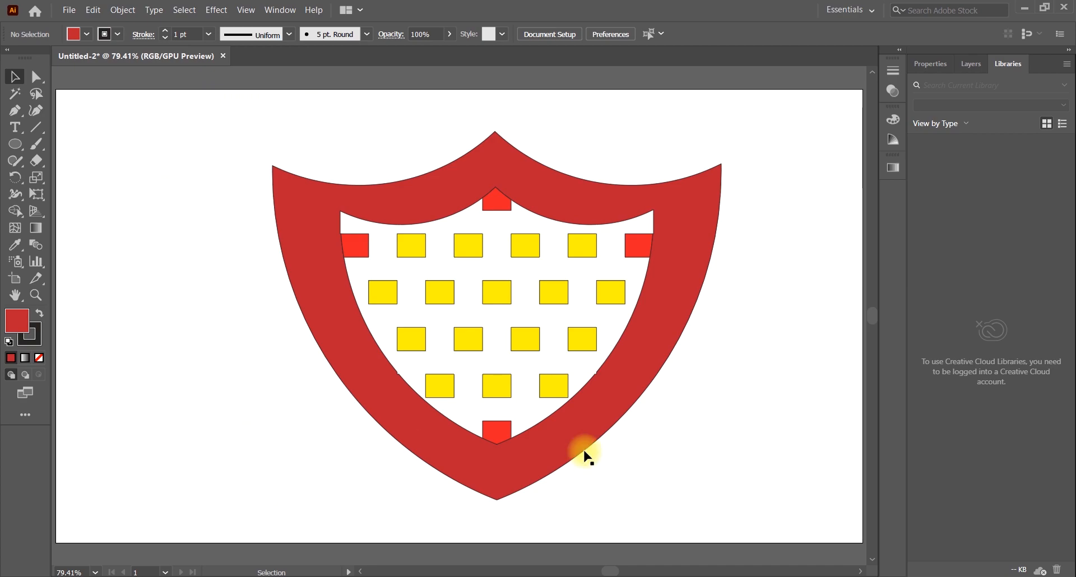
Fill the outer border with the same bright yellow as the inner cells and deselect it
left_click(641, 348)
left_click(87, 34)
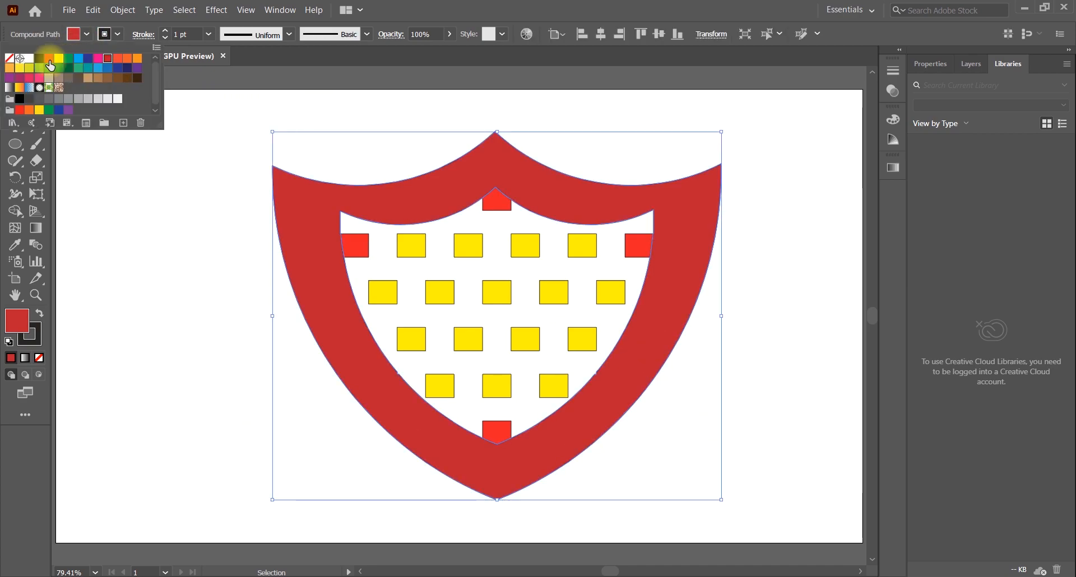
left_click(49, 64)
left_click(767, 326)
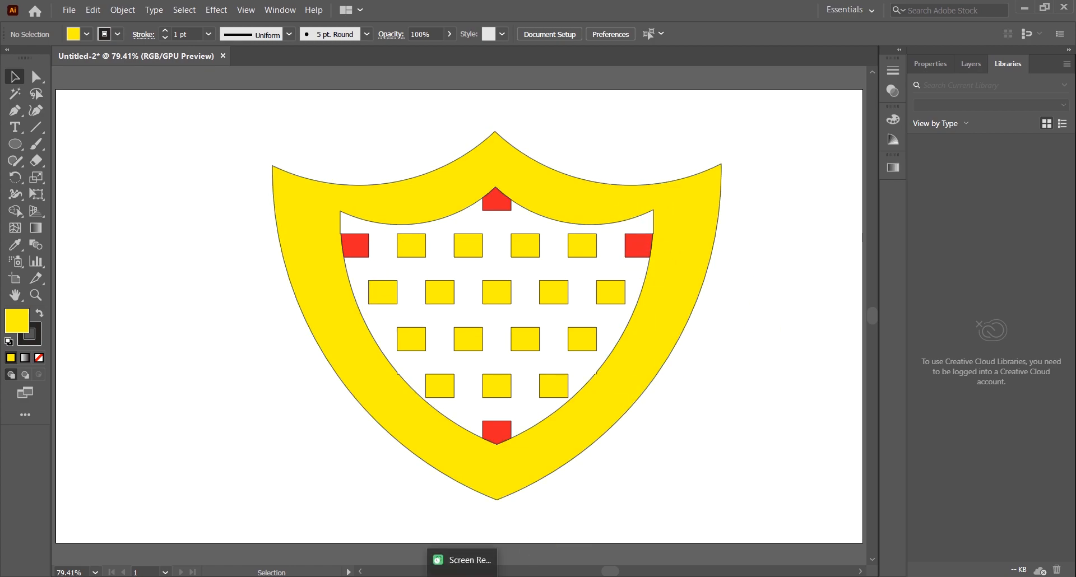
left_click_drag(182, 208, 678, 358)
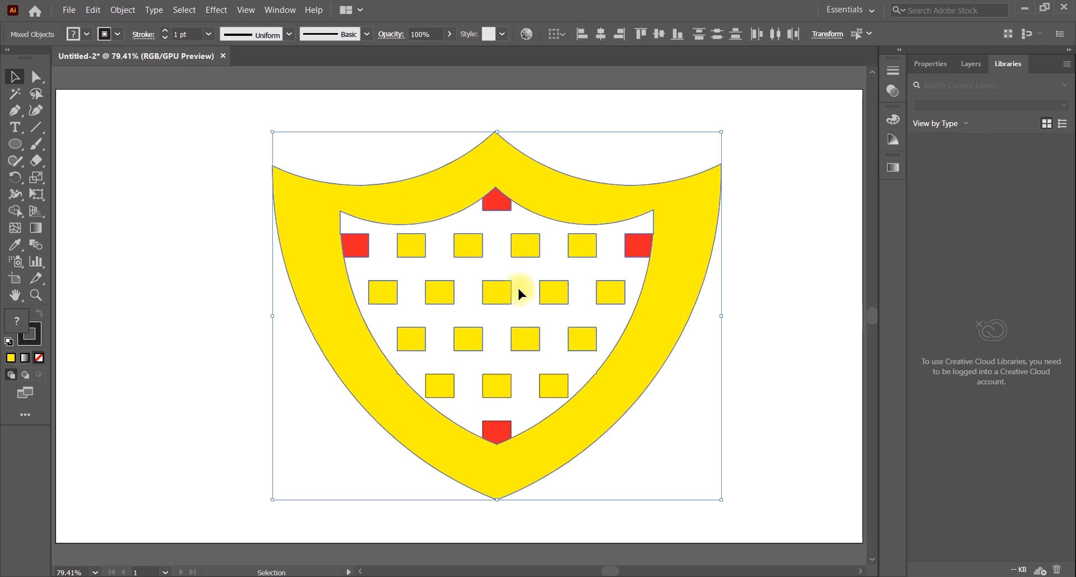
left_click_drag(218, 140, 763, 442)
right_click(515, 367)
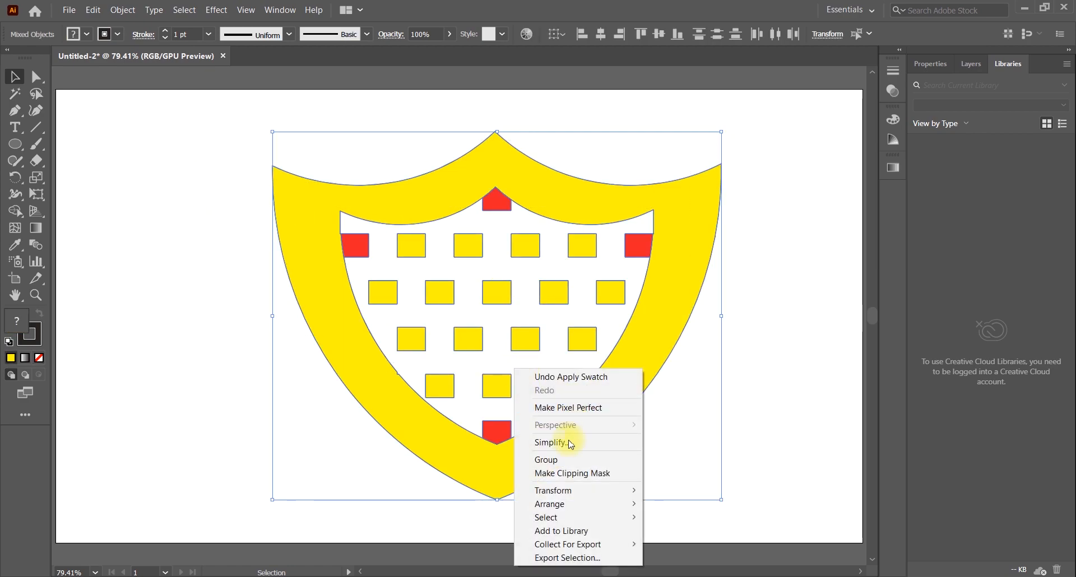
left_click(636, 310)
Fill the outer shield border with the bright red swatch
left_click(656, 305)
left_click(73, 34)
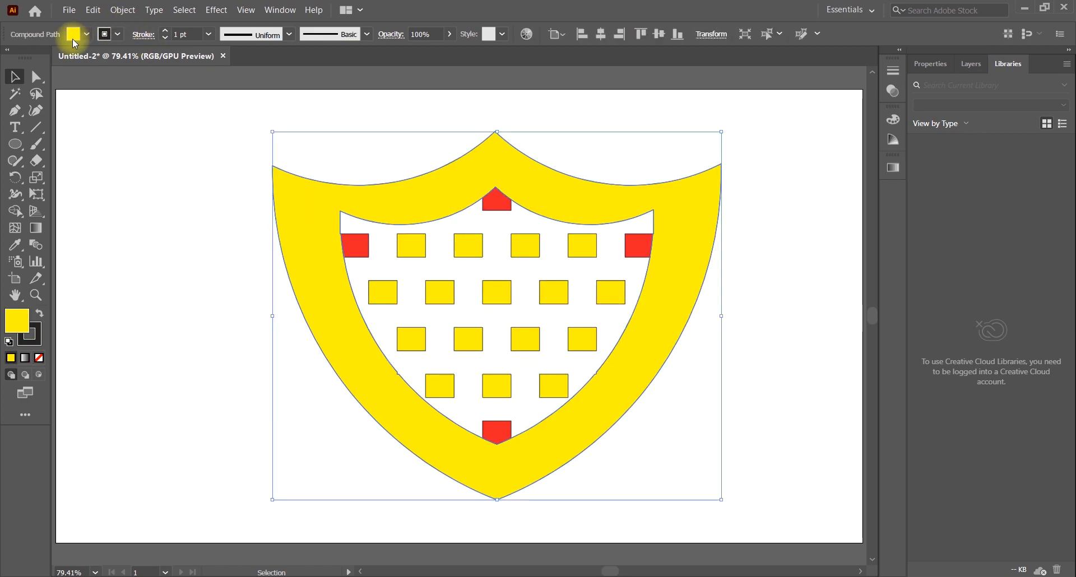
left_click(49, 58)
Fill the red cell at the left edge of the inner shield with orange
left_click(355, 246)
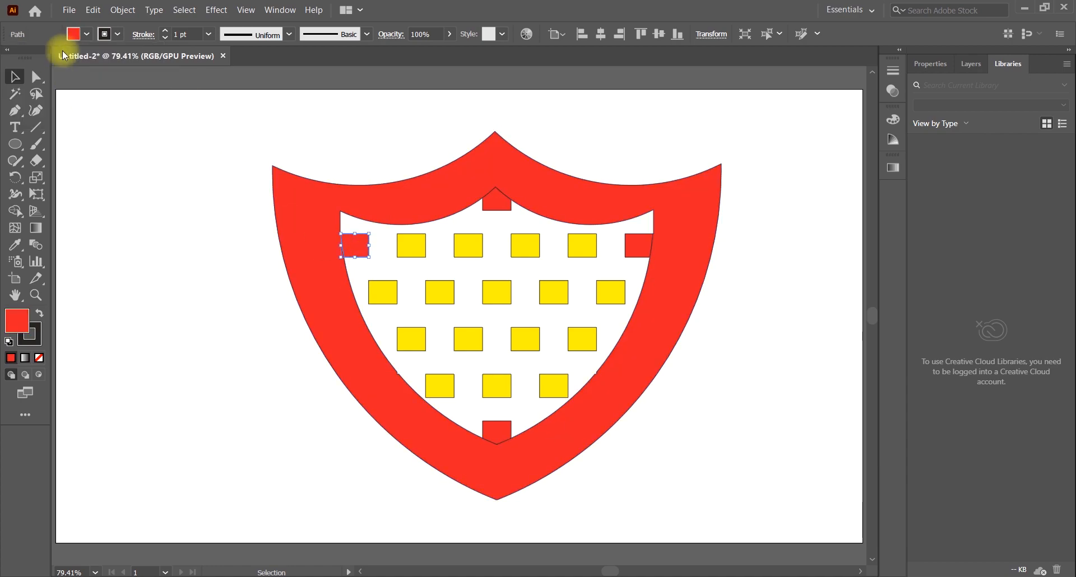
left_click(76, 33)
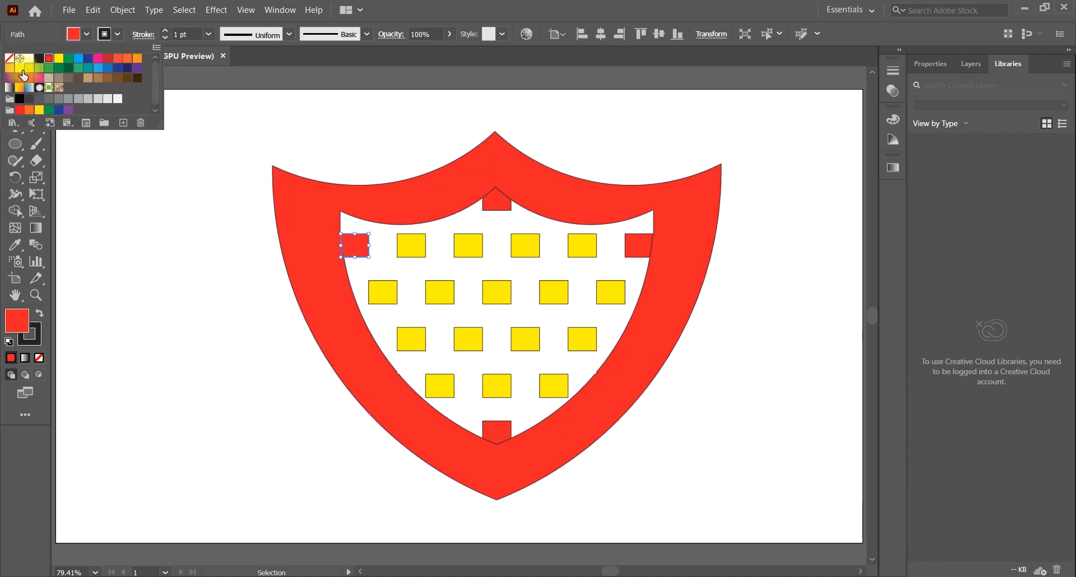
left_click(126, 59)
left_click(485, 210)
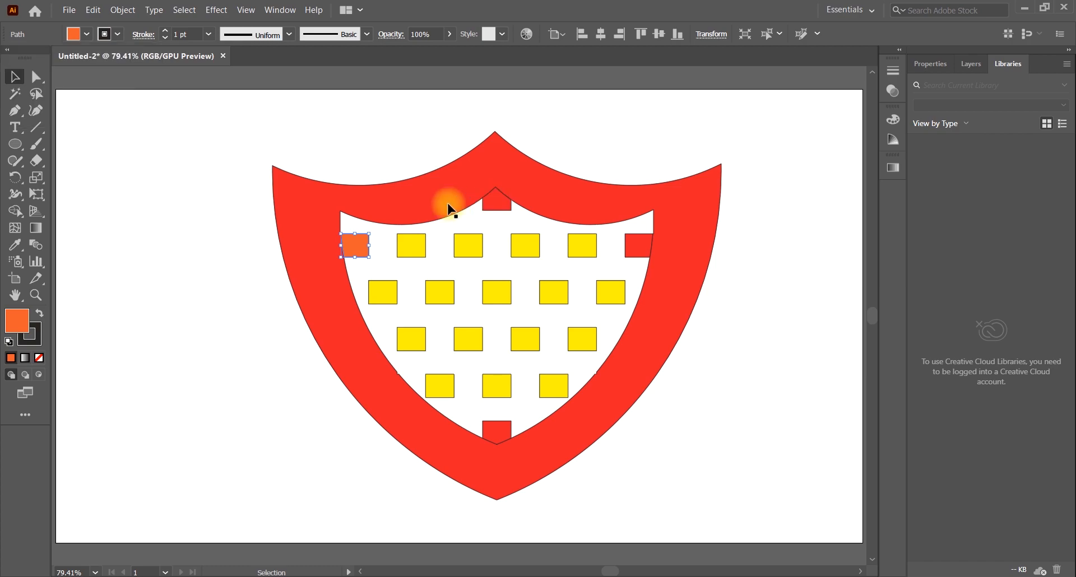
Select all the artwork and use Shape Builder to fill the inner shield's top, right and bottom edge cells with orange
left_click(85, 34)
left_click(497, 204)
left_click(498, 200)
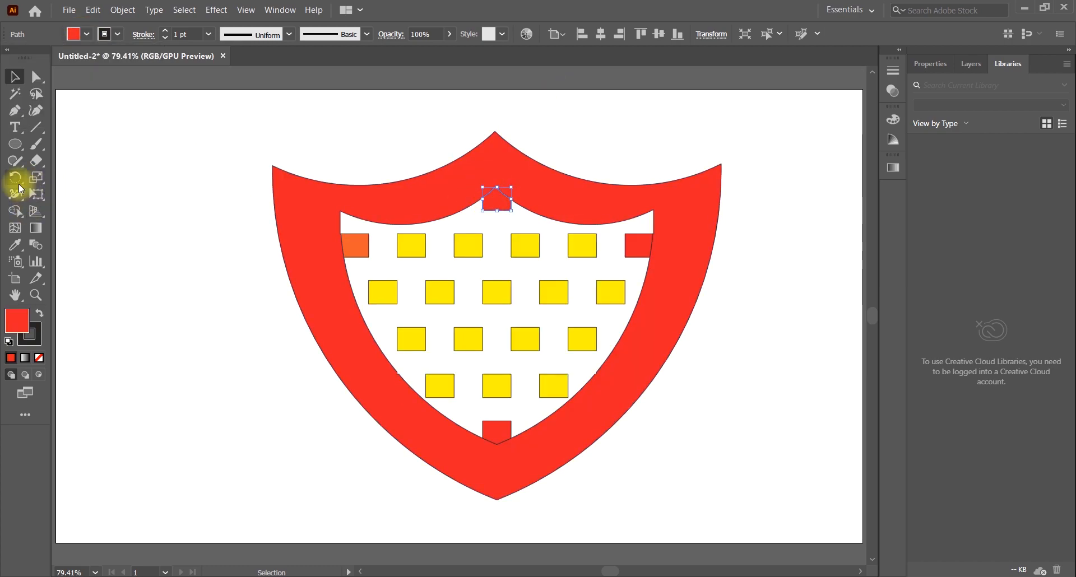
left_click(16, 211)
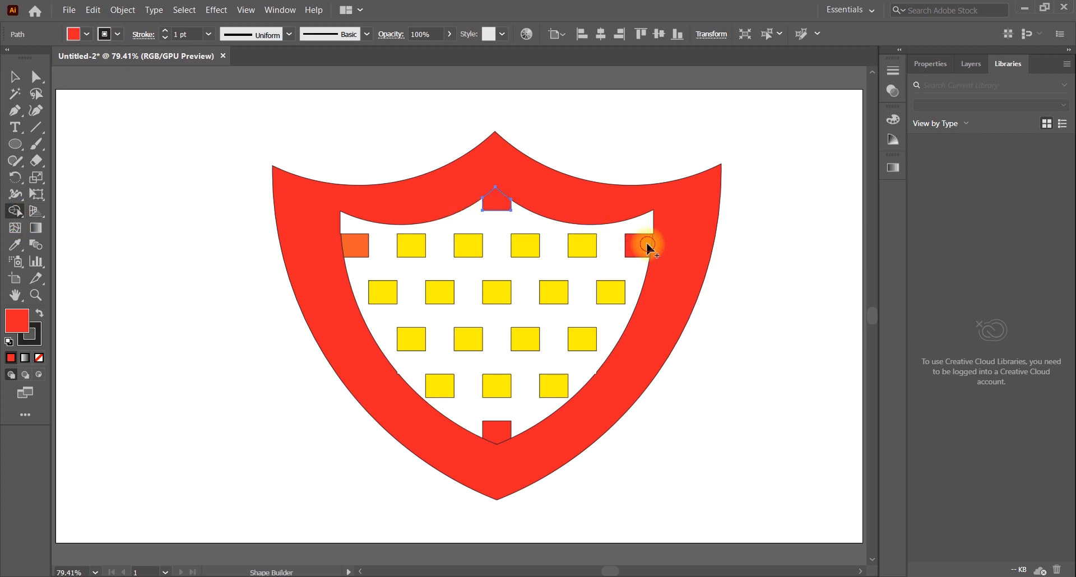
left_click(509, 430)
key("ctrl+a")
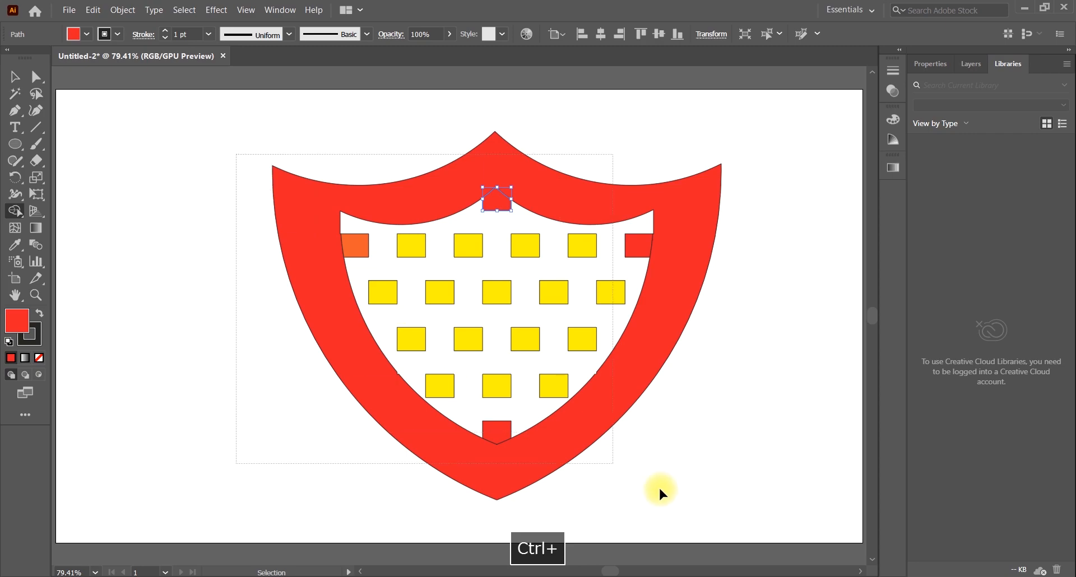
left_click(661, 255)
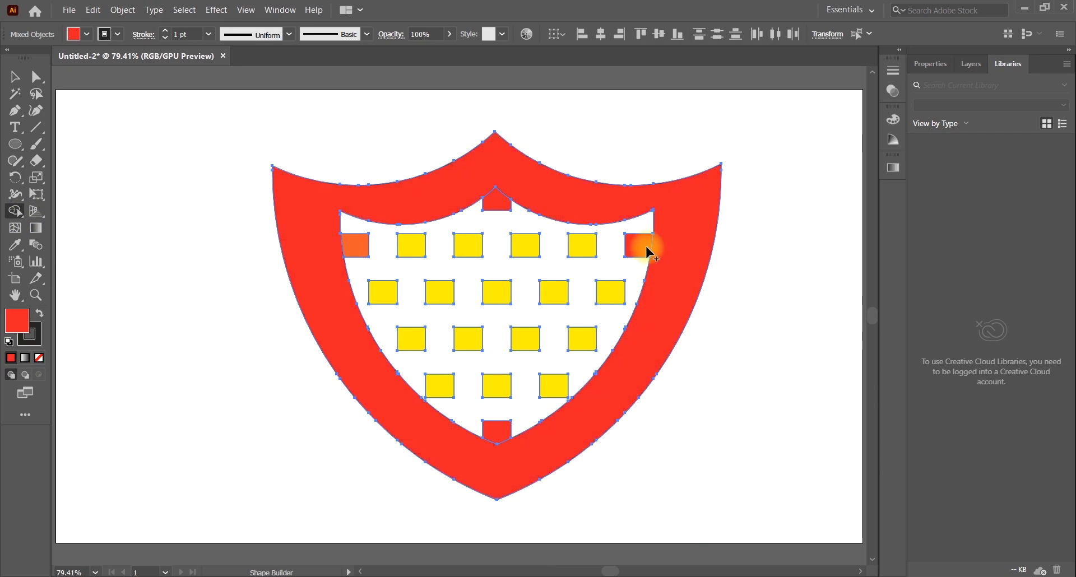
left_click(87, 34)
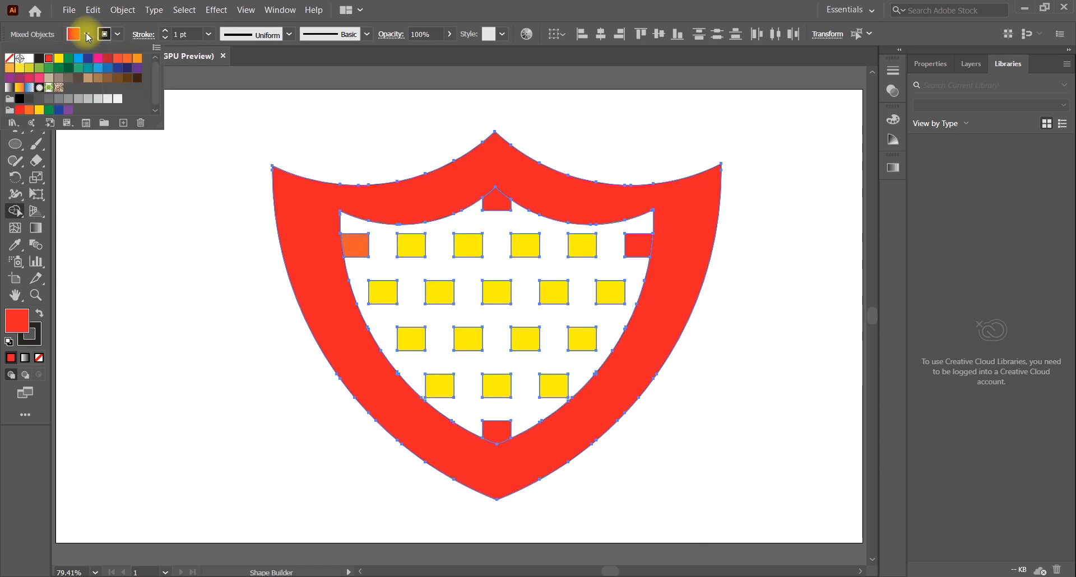
left_click(103, 63)
left_click(496, 204)
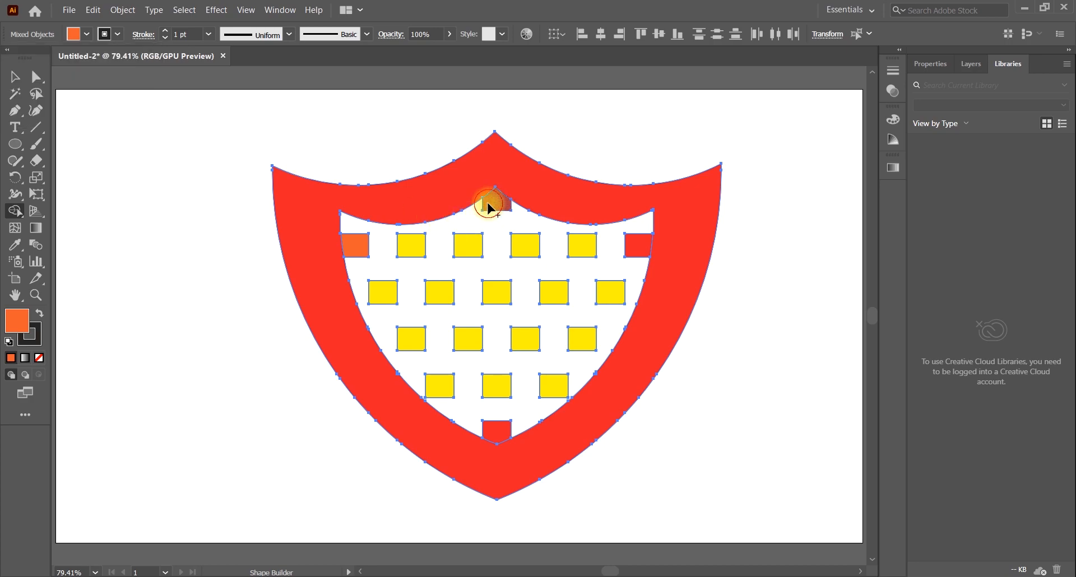
left_click(497, 203)
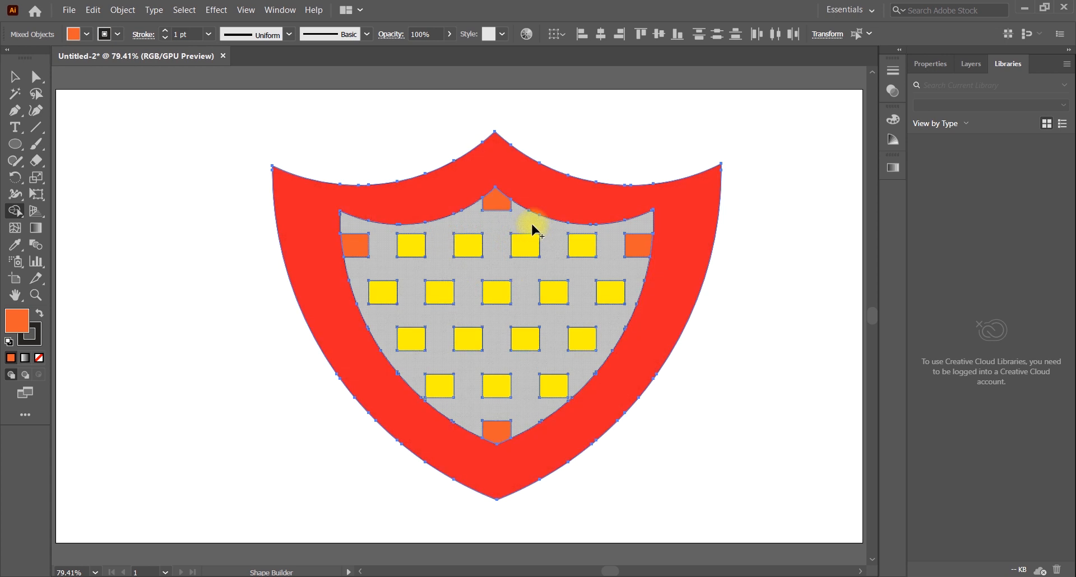
Try orange, teal green and dark red fills on the inner shield's background with Shape Builder
left_click(516, 357)
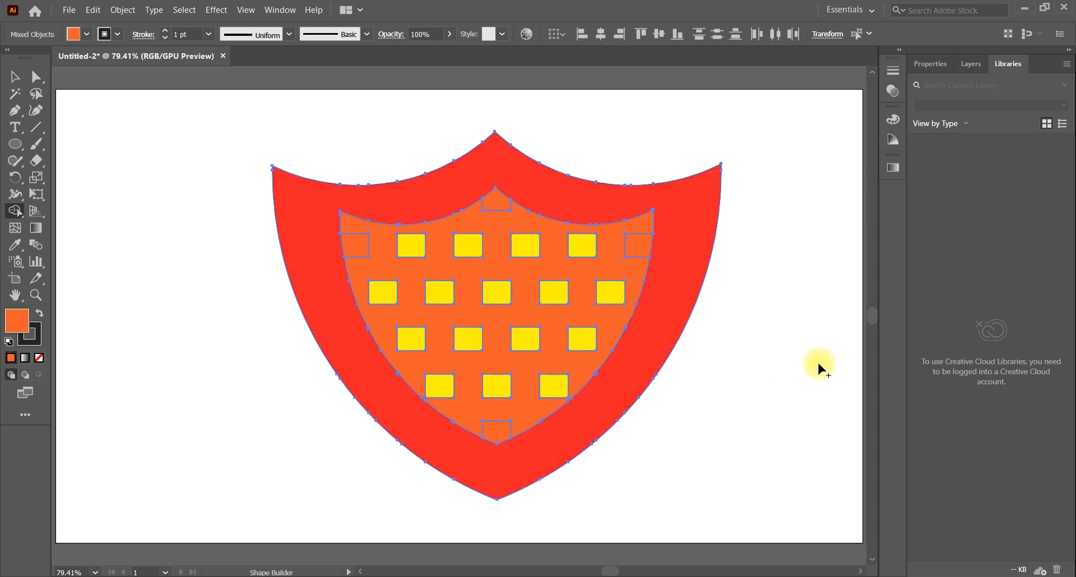
left_click(87, 35)
left_click(79, 69)
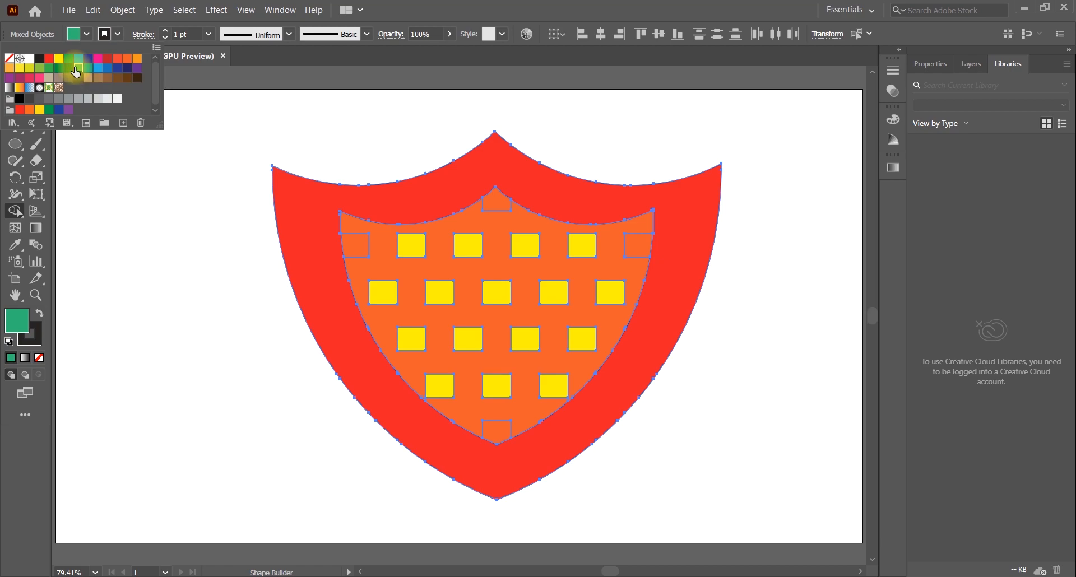
left_click(469, 277)
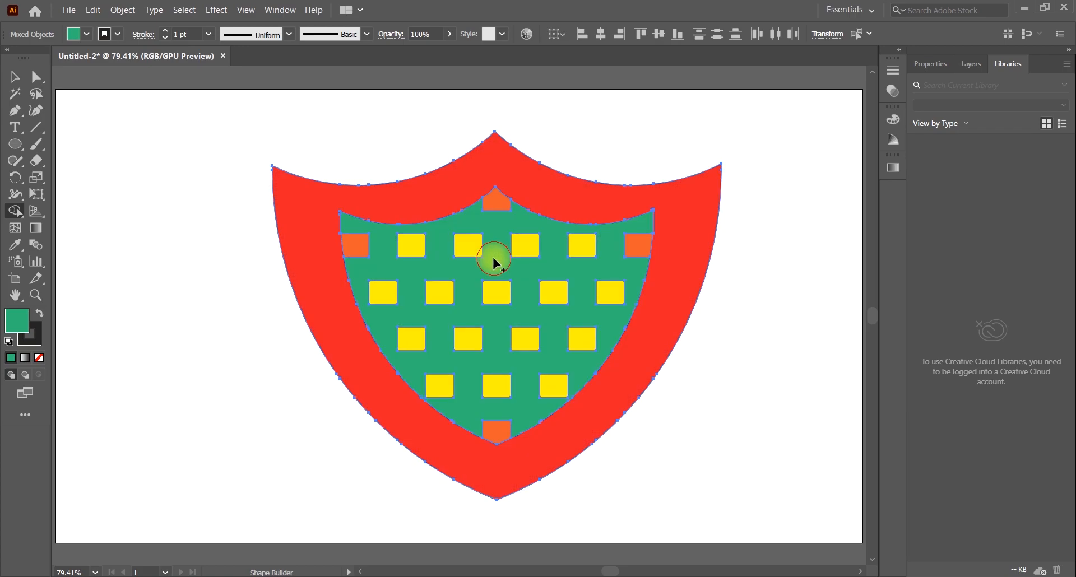
left_click(91, 38)
left_click(107, 58)
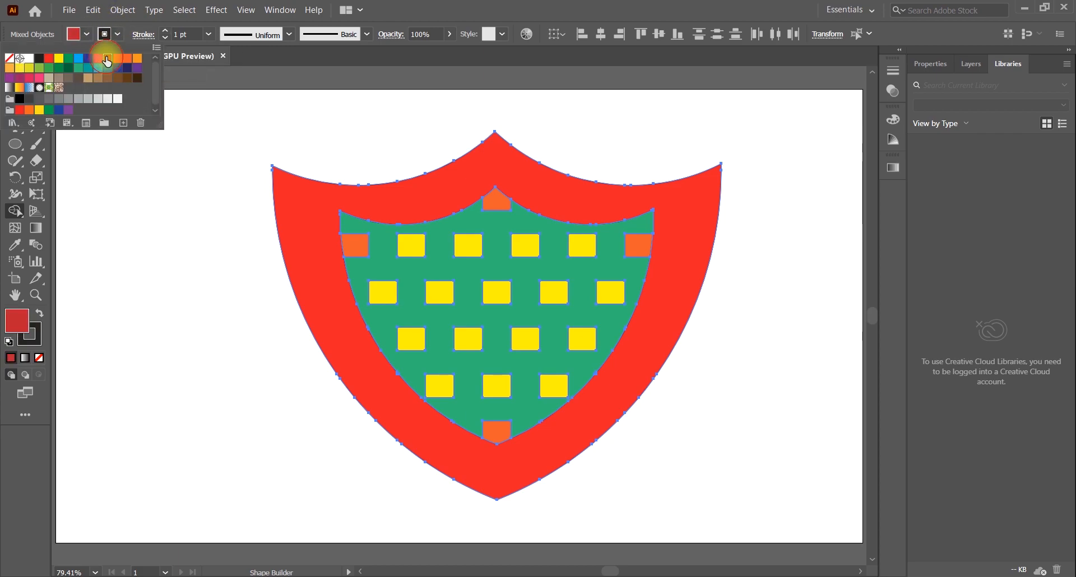
left_click(424, 235)
Fill the inner shield's background and its top cell with light green using Shape Builder
left_click(84, 34)
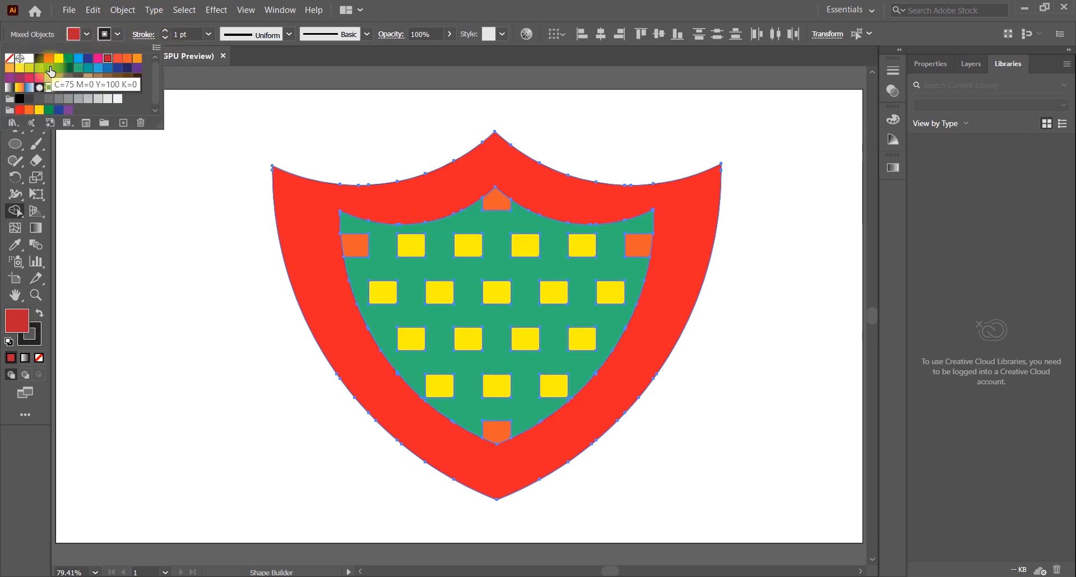
left_click(45, 73)
left_click(39, 67)
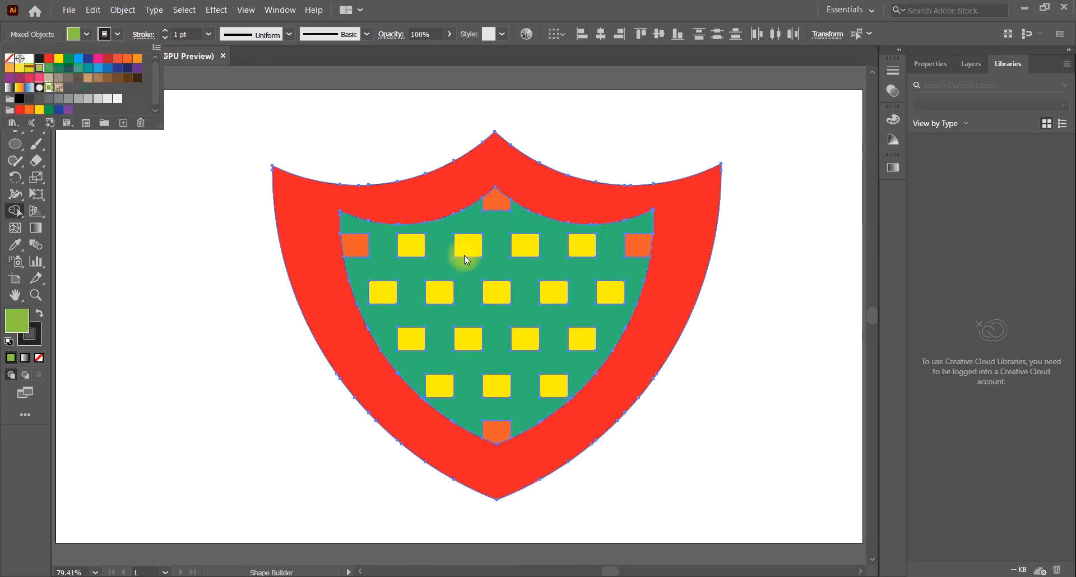
left_click(432, 241)
left_click(497, 204)
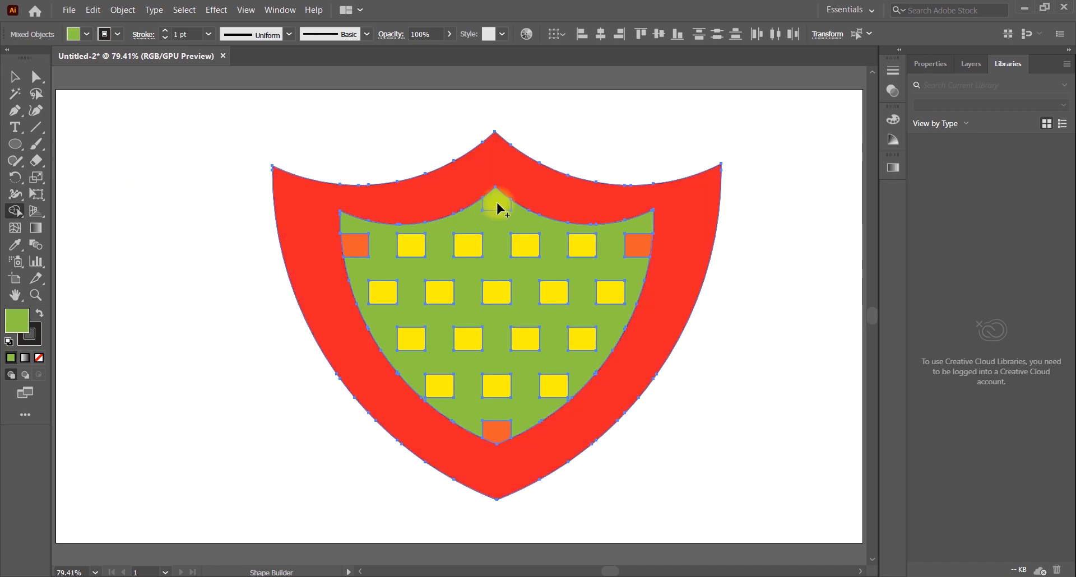
Fill the inner shield's top and bottom cells with light blue using Shape Builder and deselect the artwork
left_click(89, 35)
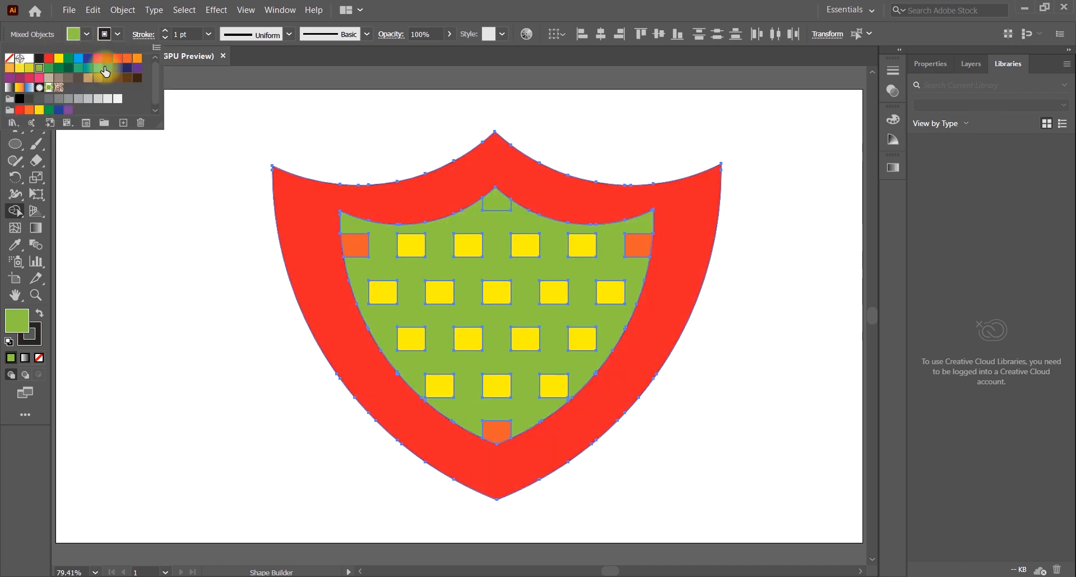
left_click(106, 69)
left_click(499, 207)
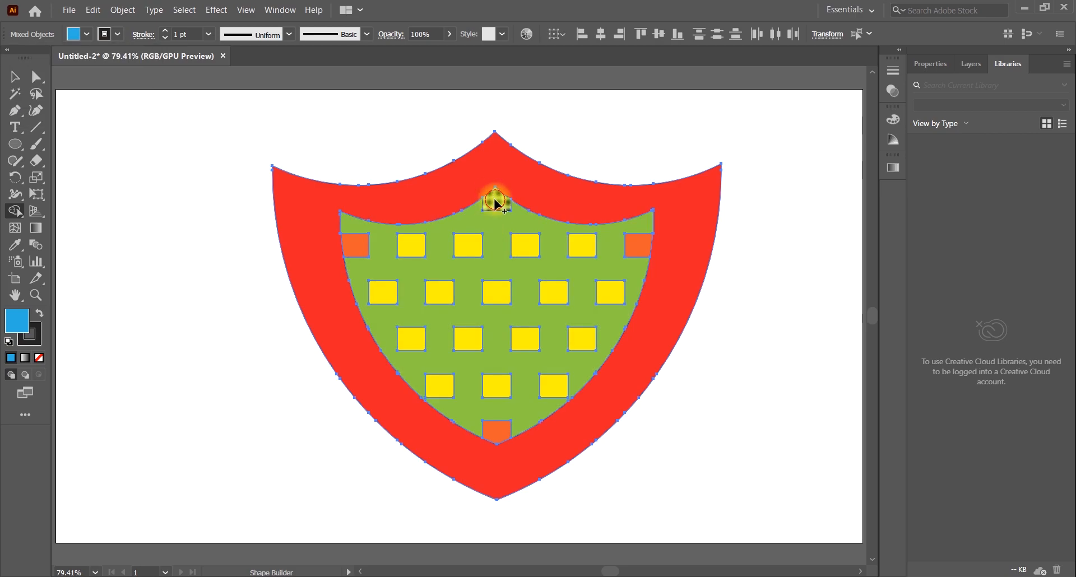
left_click(497, 431)
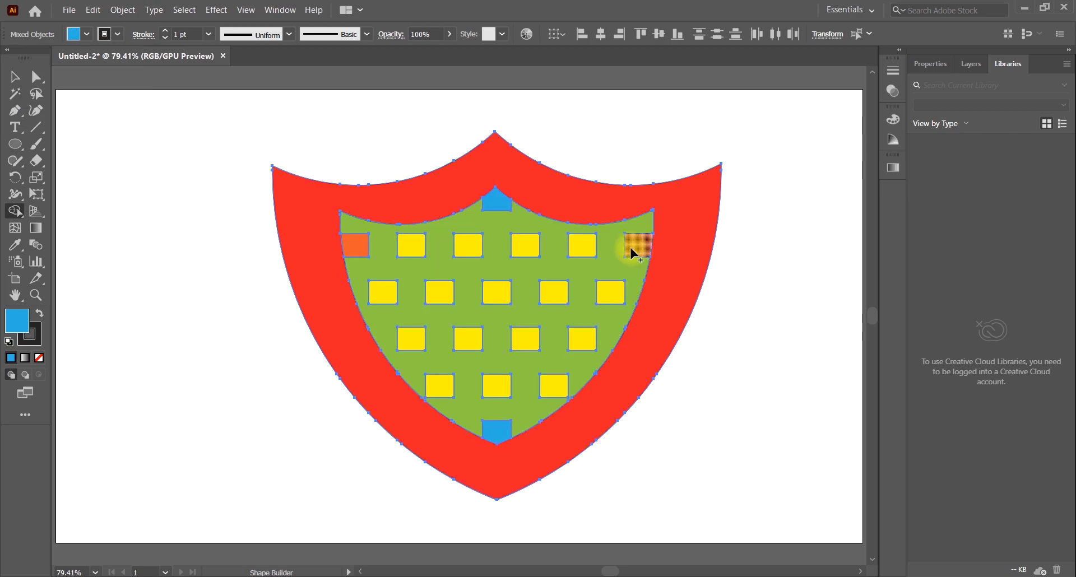
left_click(14, 76)
left_click(691, 375)
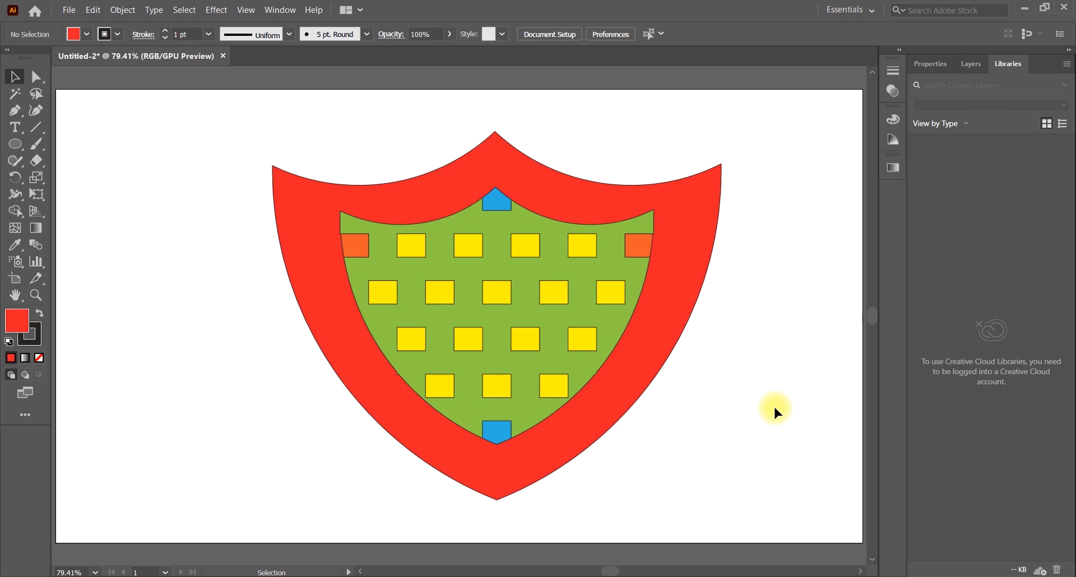
Group the border, background and upper cells of the shield and deselect them
left_click_drag(199, 160, 728, 343)
right_click(530, 248)
left_click(571, 337)
left_click(796, 366)
Remove the stroke from the whole shield, deselect it and collapse the color settings
left_click_drag(596, 518, 241, 85)
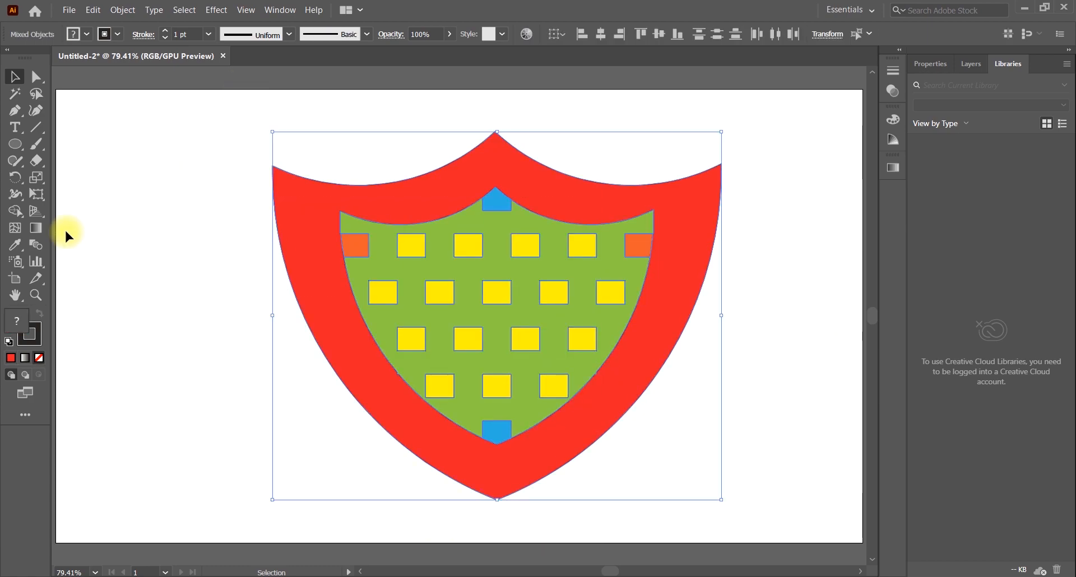
left_click(33, 338)
left_click(40, 359)
left_click(243, 336)
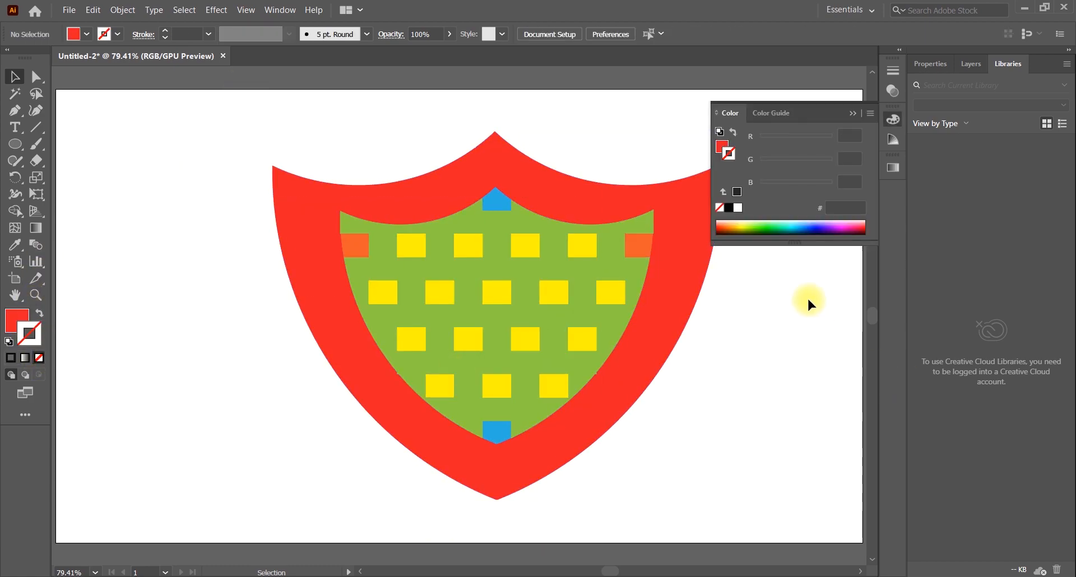
left_click(852, 112)
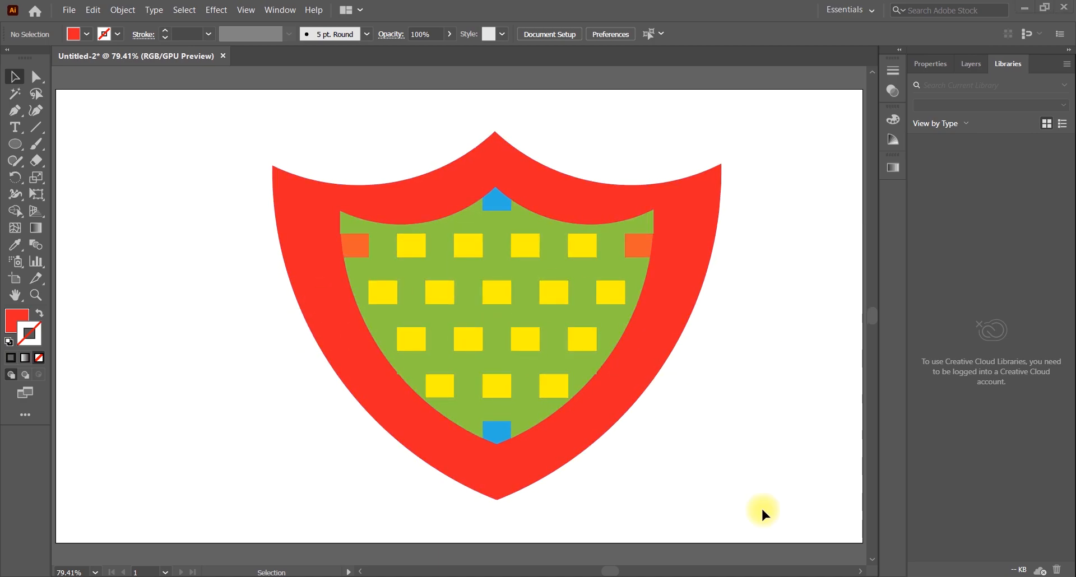
Try to scale the grouped shield down about its center and undo the scaling
left_click(709, 177)
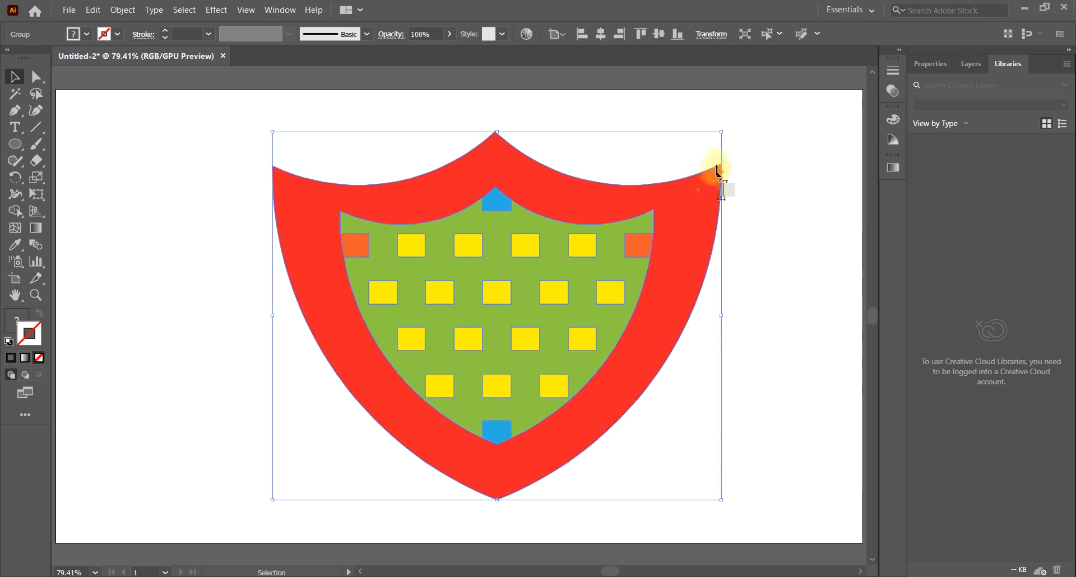
left_click_drag(723, 133, 539, 281)
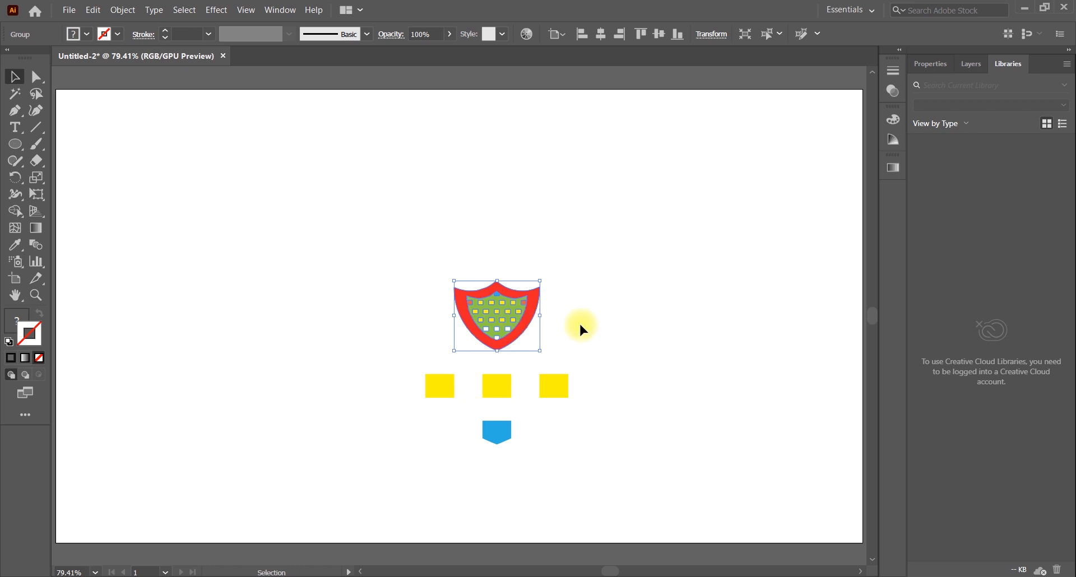
key("ctrl+z")
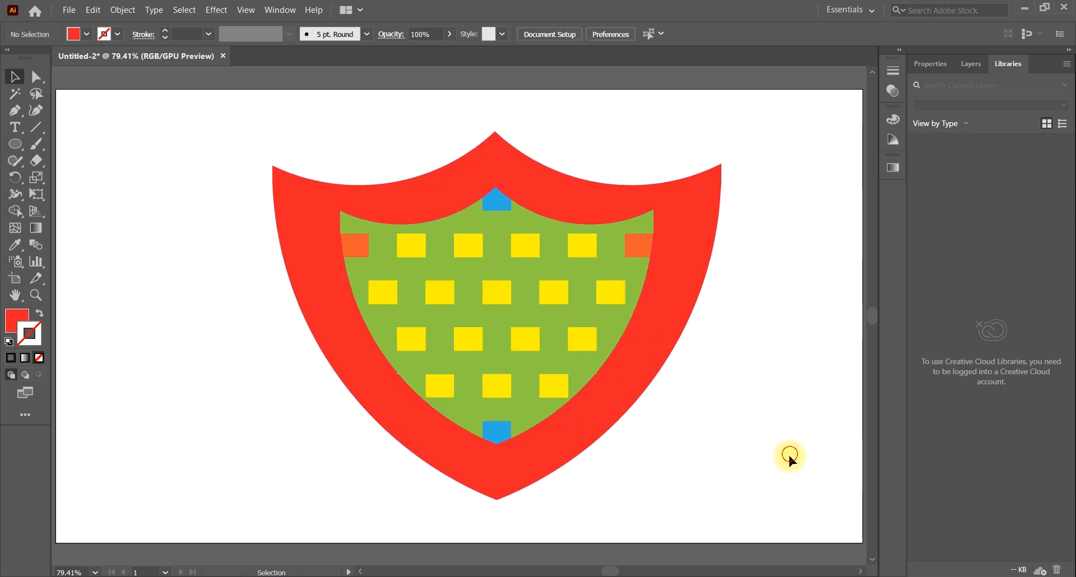
left_click(678, 503)
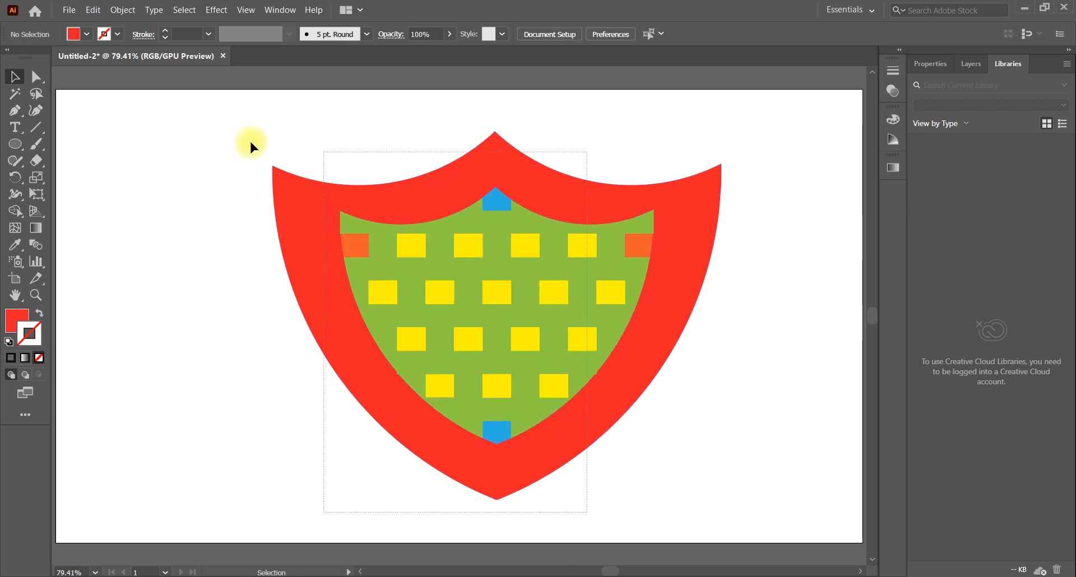
Select all parts of the shield, including the bottom cells, and group them
key("ctrl+a")
right_click(427, 224)
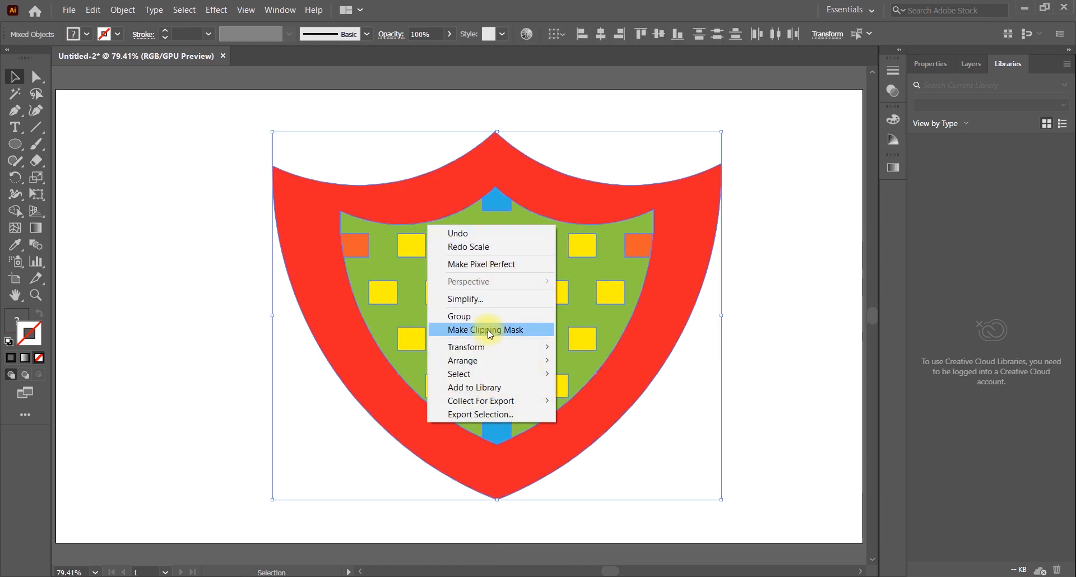
left_click(491, 313)
Scale the shield down at the artboard's upper-left corner and duplicate it evenly into a horizontal row of eight shields
left_click_drag(721, 132, 226, 136)
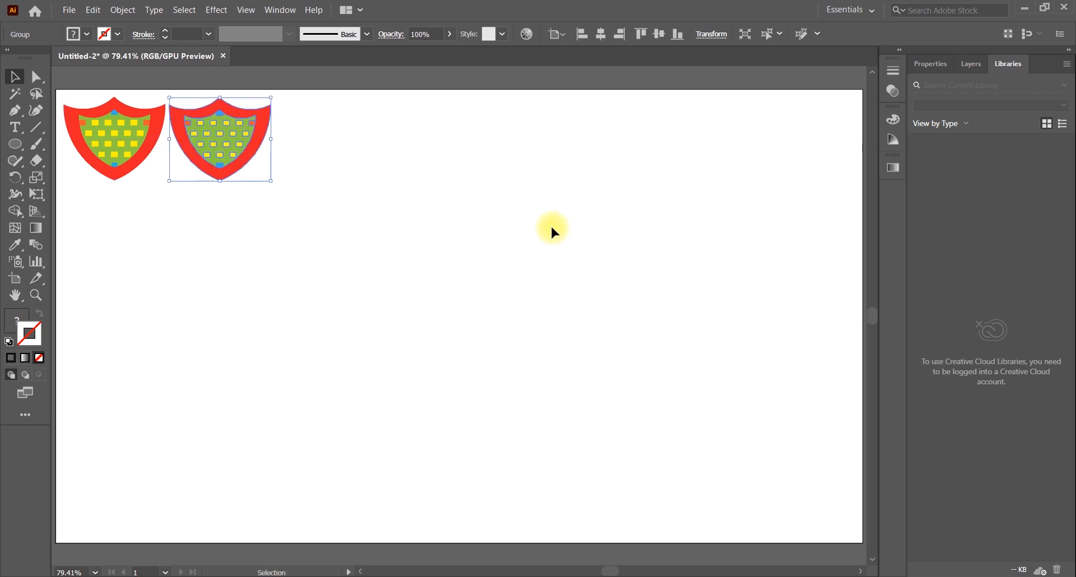
key("ctrl+d")
key("ctrl+d")
key("ctrl+d")
key("ctrl+d")
key("ctrl+d")
key("ctrl+d")
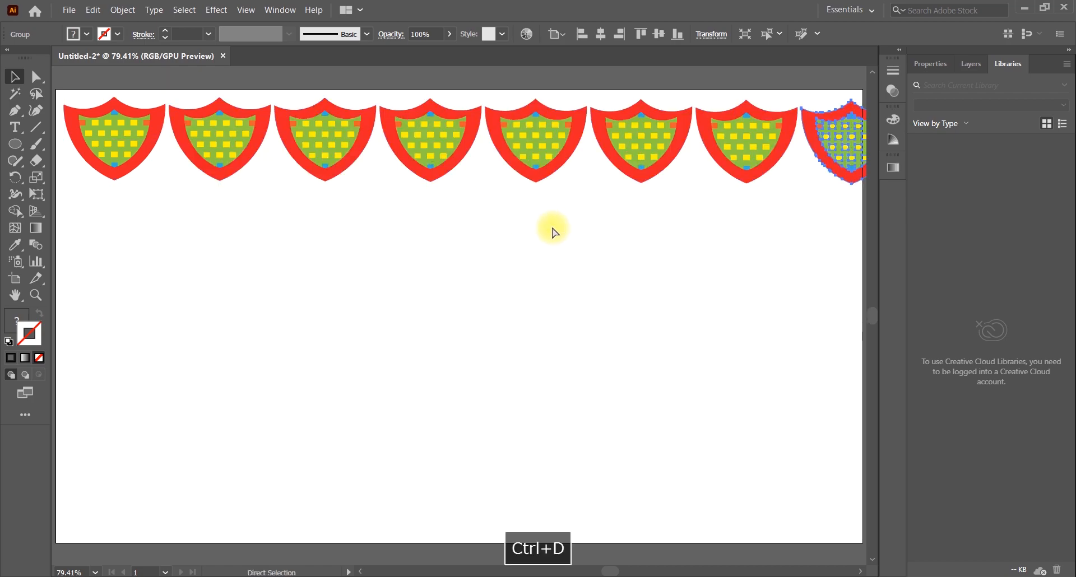
Scale the row of eight shields down to fit the artboard's width and duplicate it evenly downward into six rows
left_click_drag(860, 239, 73, 128)
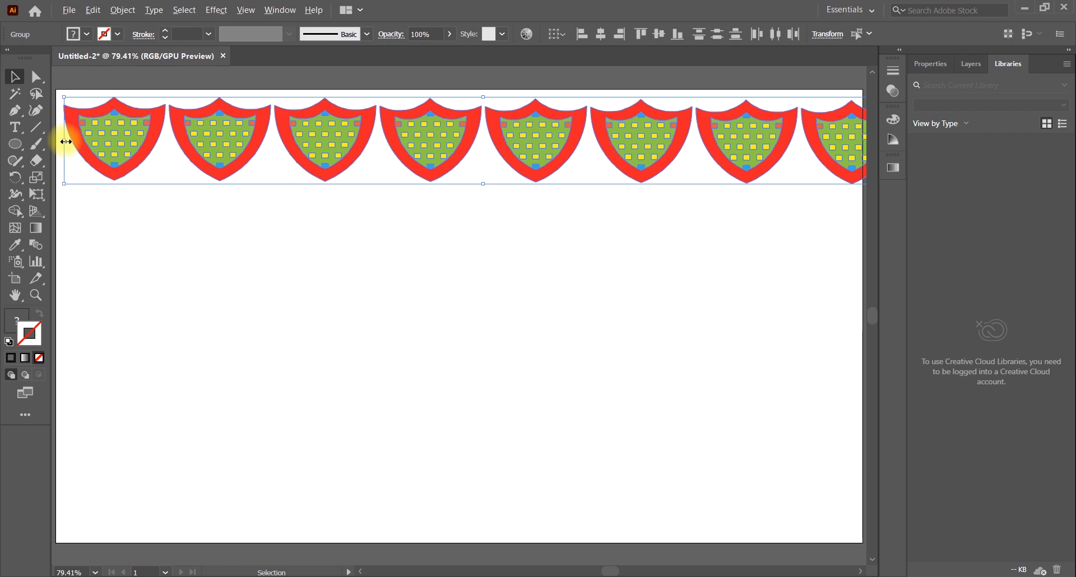
left_click_drag(66, 142, 92, 142)
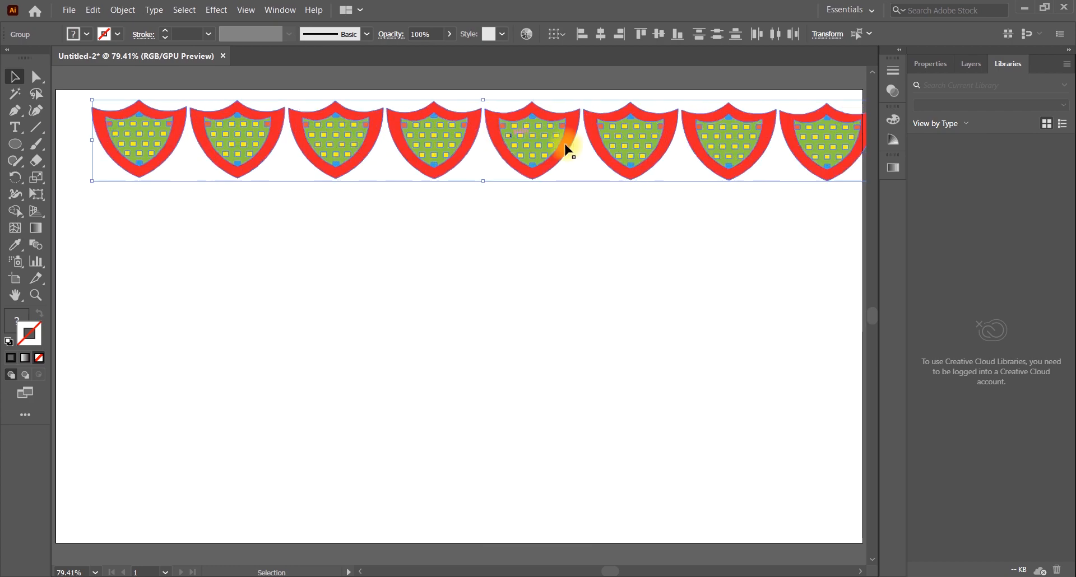
left_click_drag(630, 137, 605, 210)
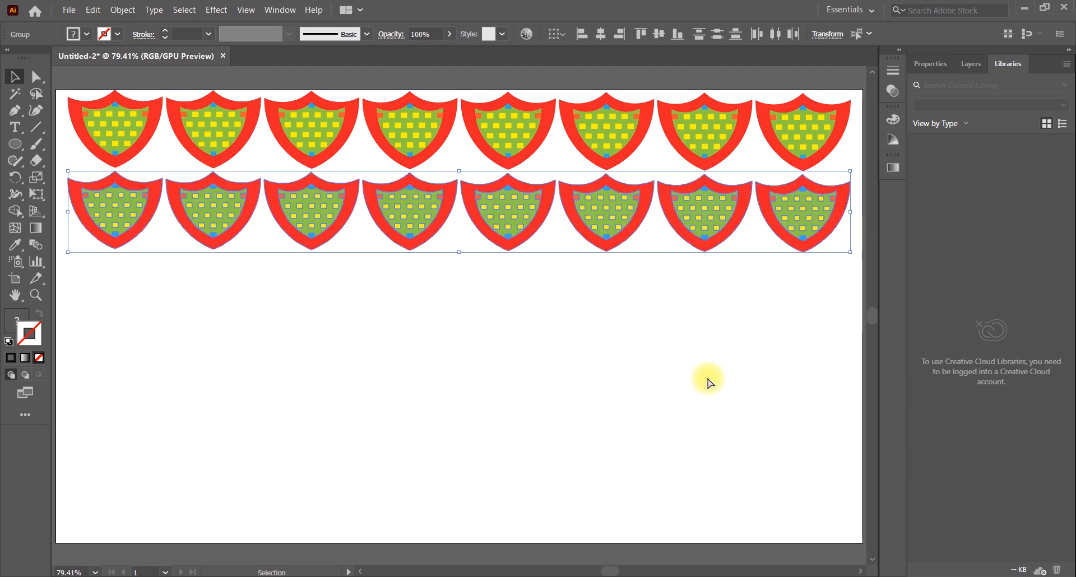
key("ctrl+d")
key("ctrl+d")
key("ctrl+d")
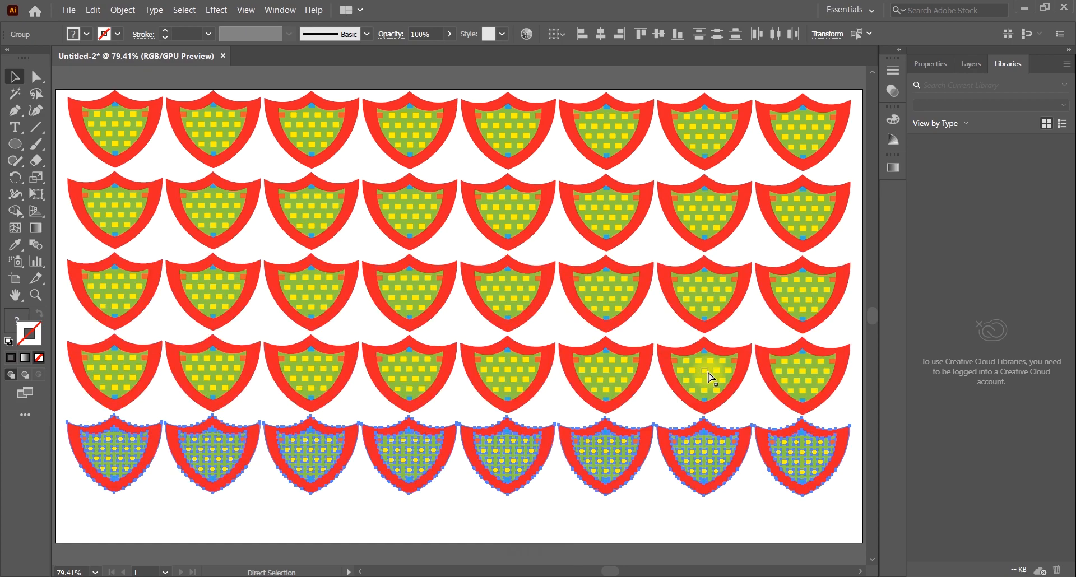
key("ctrl+d")
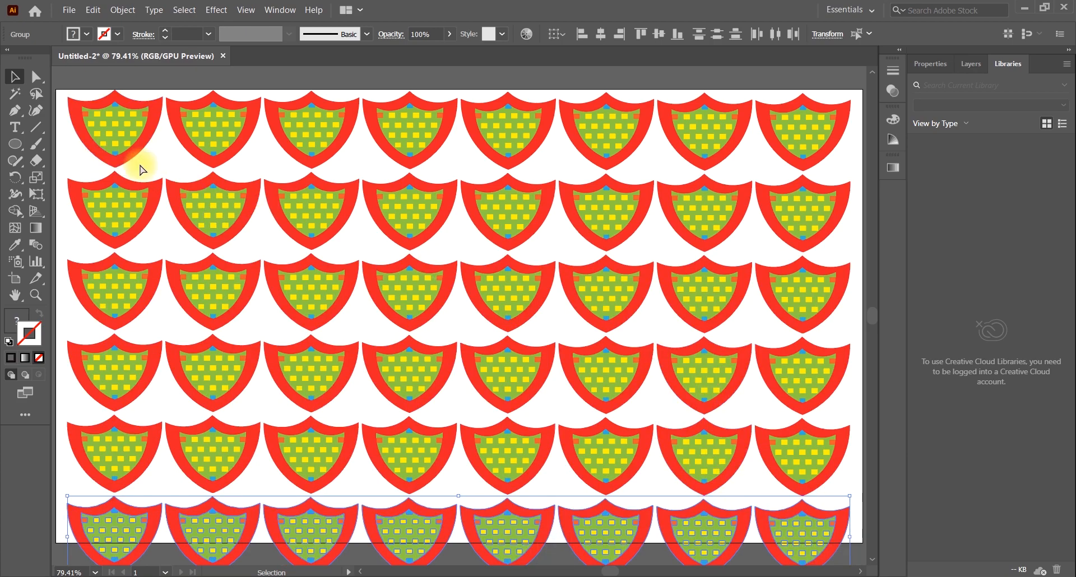
Select all six shield rows, scale them down to fit the artboard's height and place the grid against its left edge
key("ctrl")
key("ctrl+a")
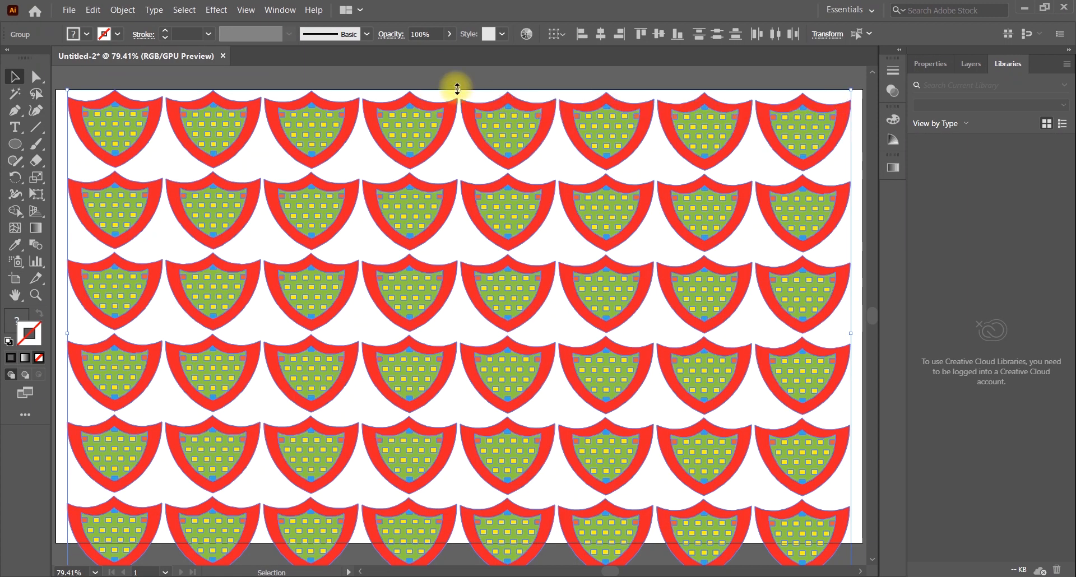
left_click_drag(457, 89, 457, 107)
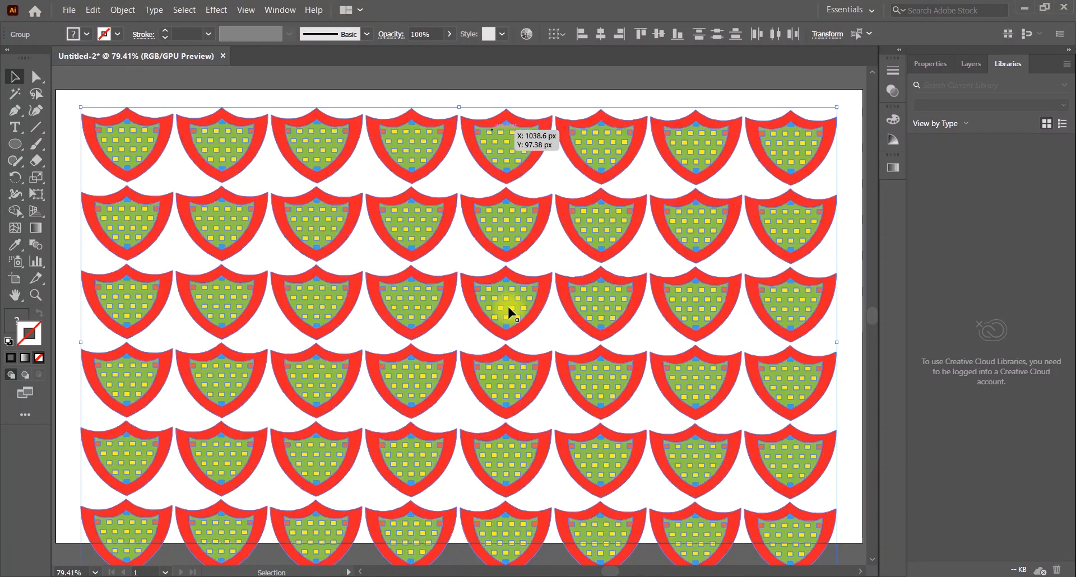
left_click_drag(511, 300, 508, 285)
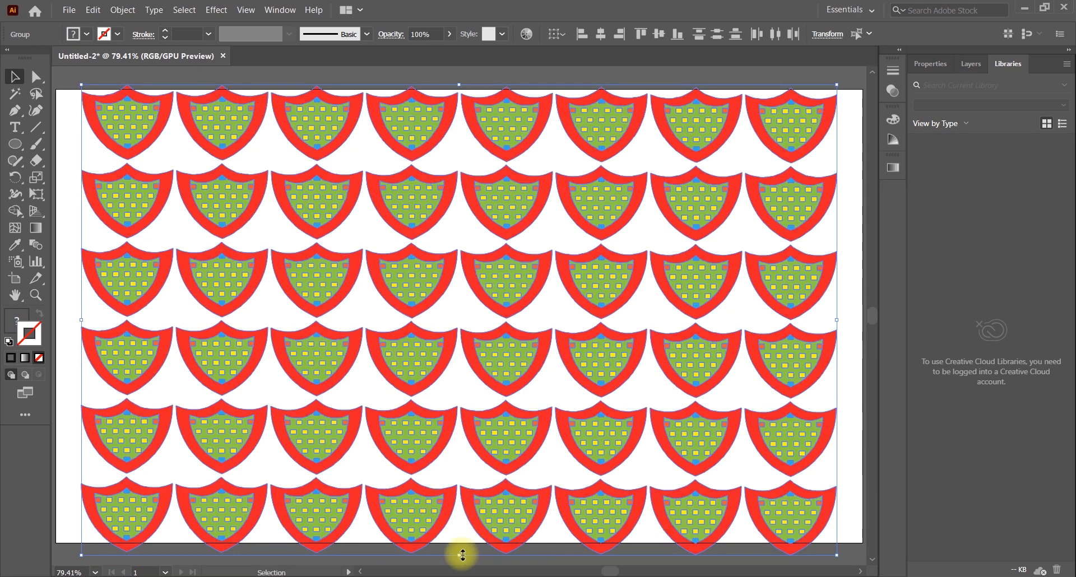
left_click_drag(457, 548, 461, 538)
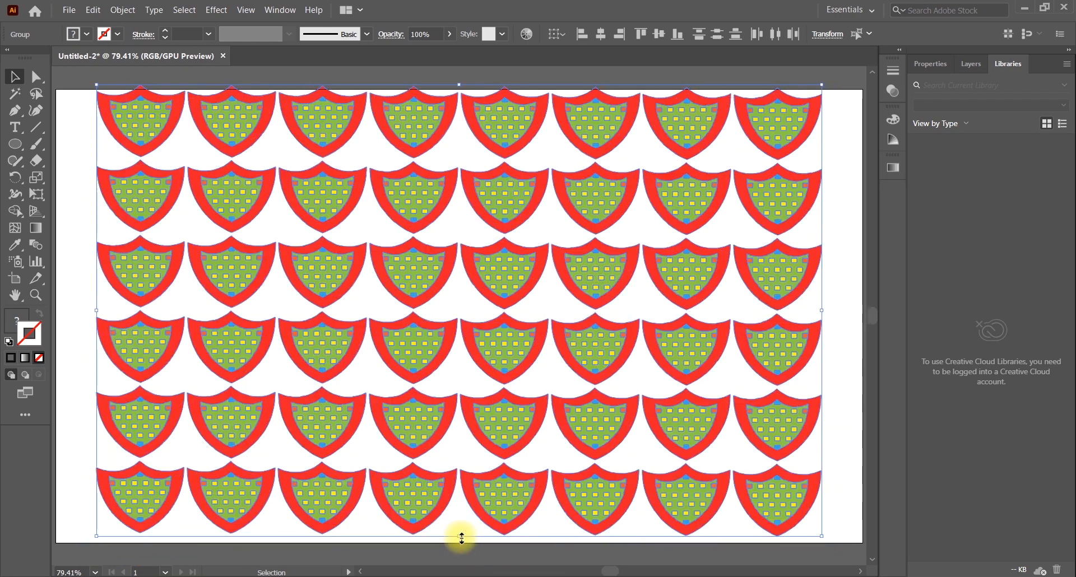
left_click_drag(512, 304, 512, 309)
left_click_drag(593, 308, 551, 308)
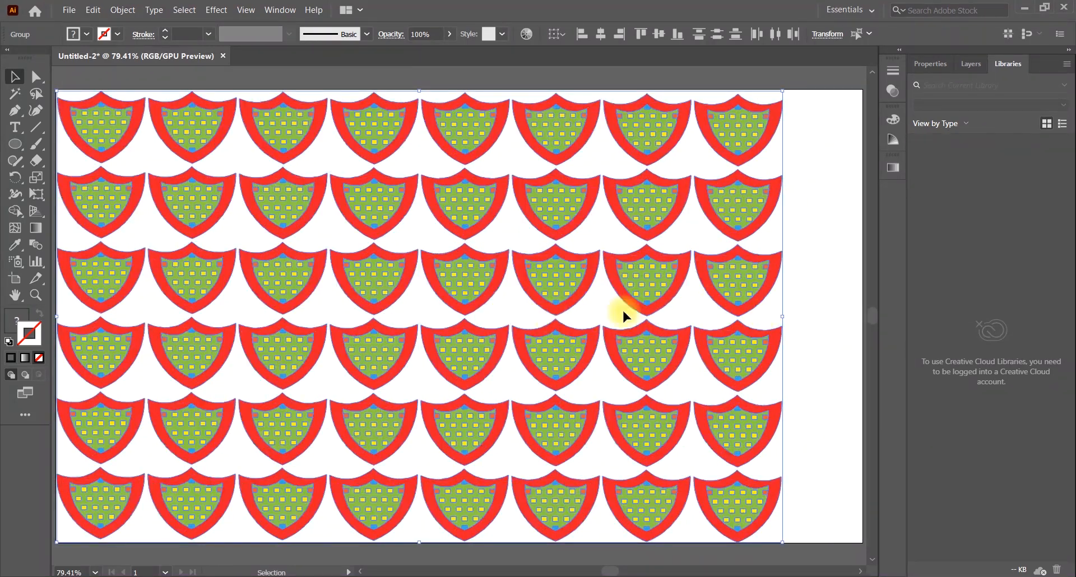
left_click_drag(778, 318, 753, 315)
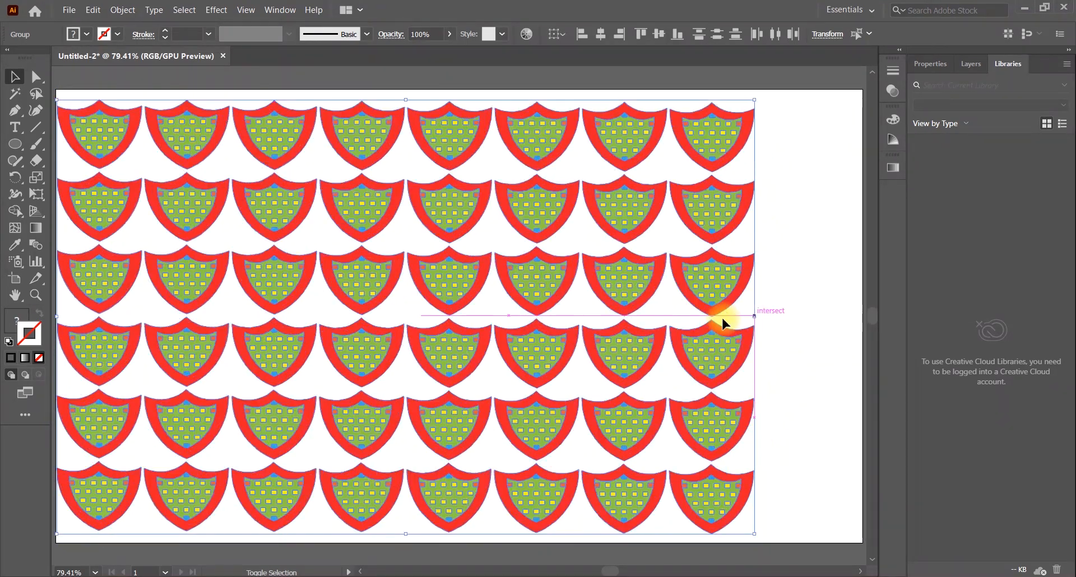
Move the grid slightly away from the artboard's left edge, excluding row three's fourth shield and row four's fifth shield
left_click(474, 339, "shift")
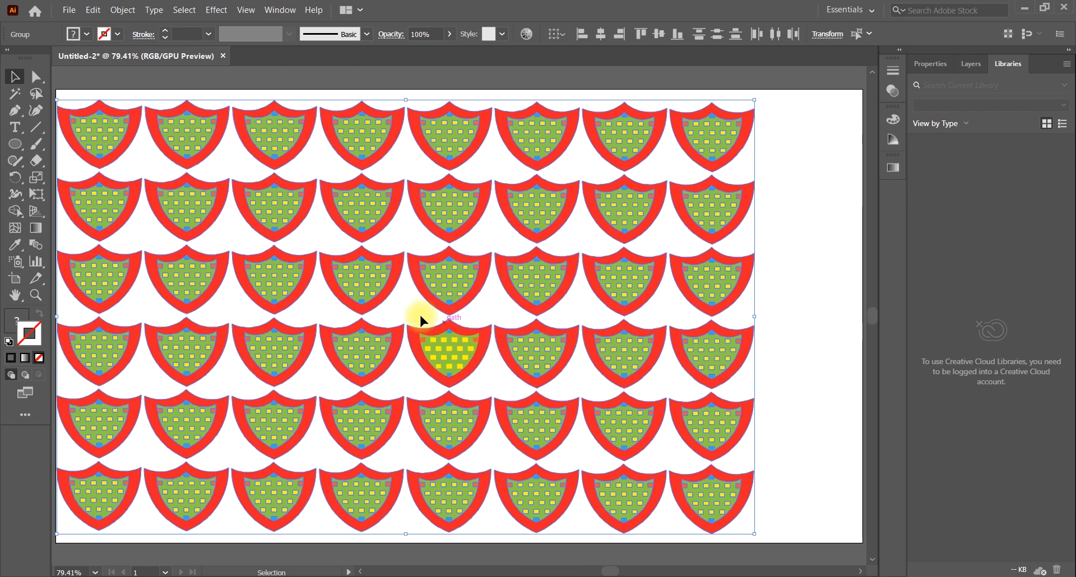
left_click(374, 274, "shift")
left_click_drag(444, 274, 457, 266)
left_click(816, 193)
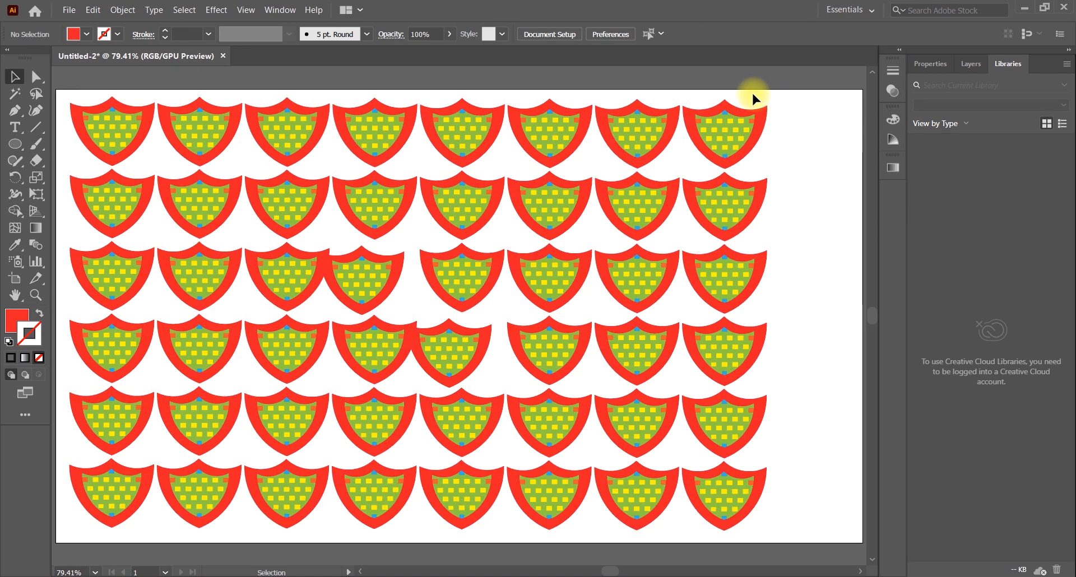
Duplicate the last column of shields to its right as a ninth column and deselect it
left_click_drag(752, 95, 773, 514)
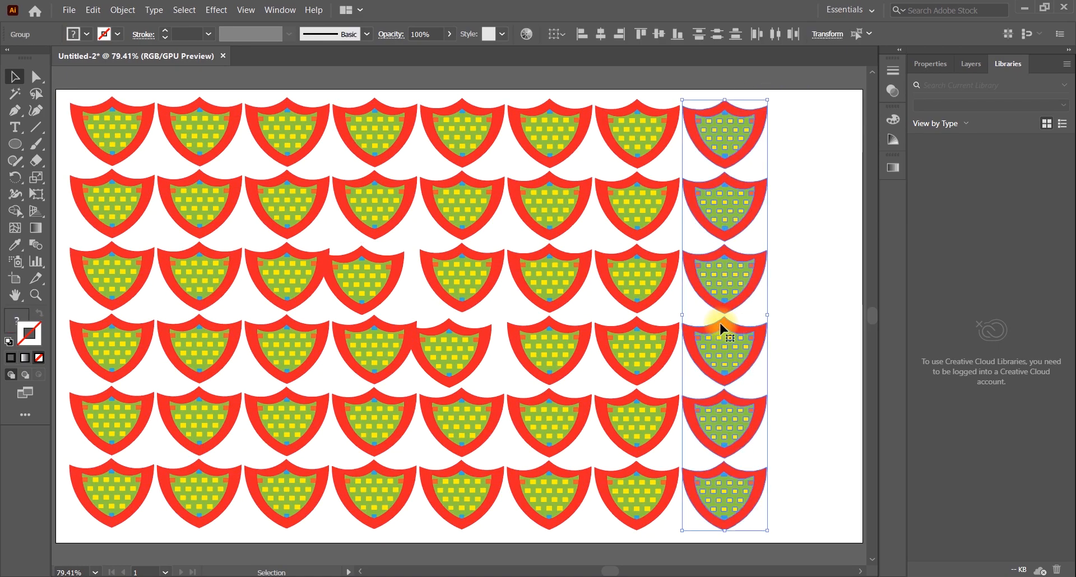
left_click_drag(722, 323, 816, 331)
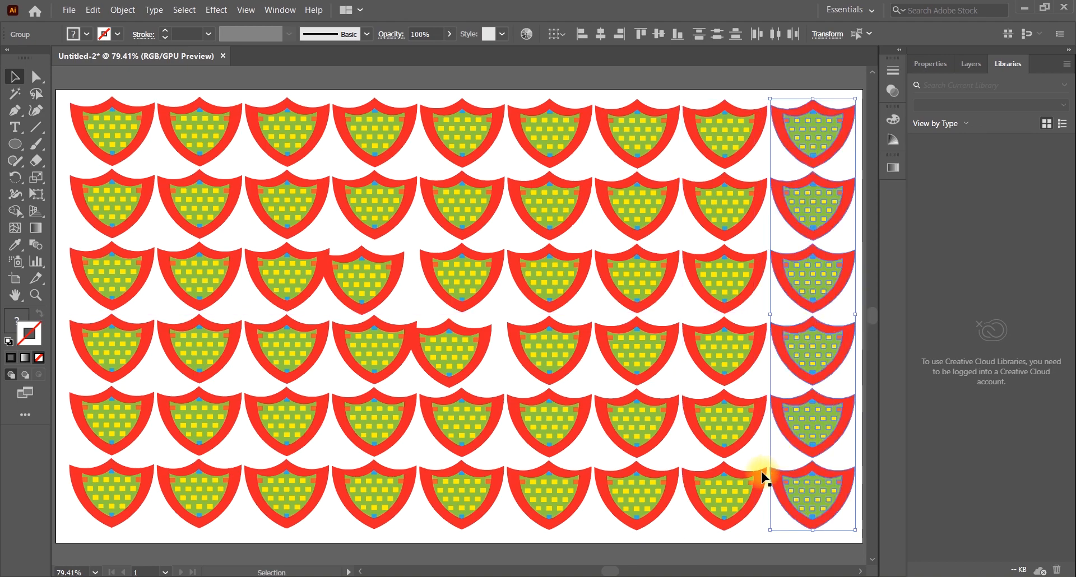
left_click(770, 539)
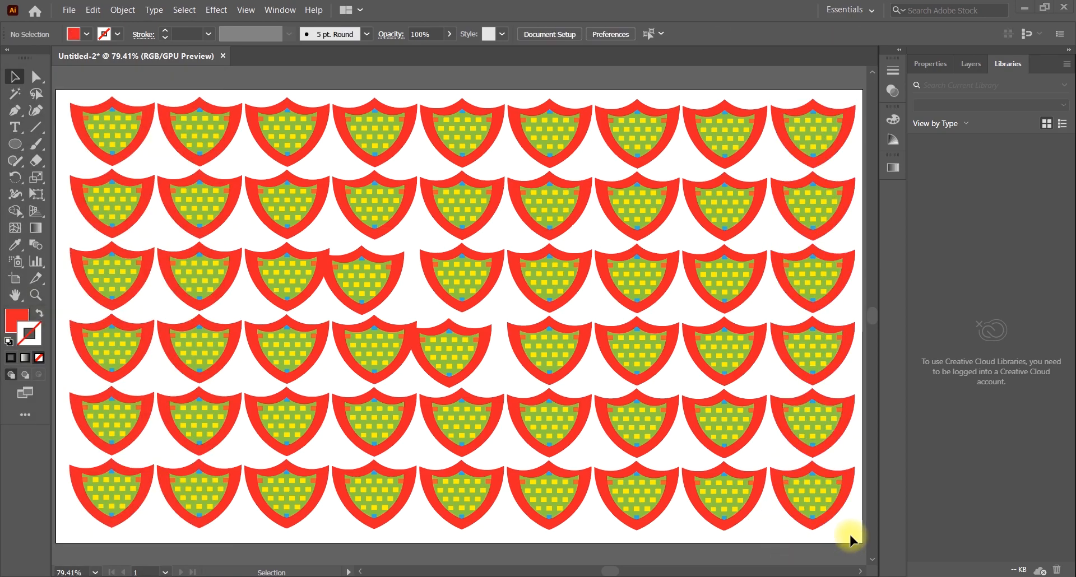
Try grouping all the shields in the grid and ungroup them again
key("ctrl+a")
right_click(496, 222)
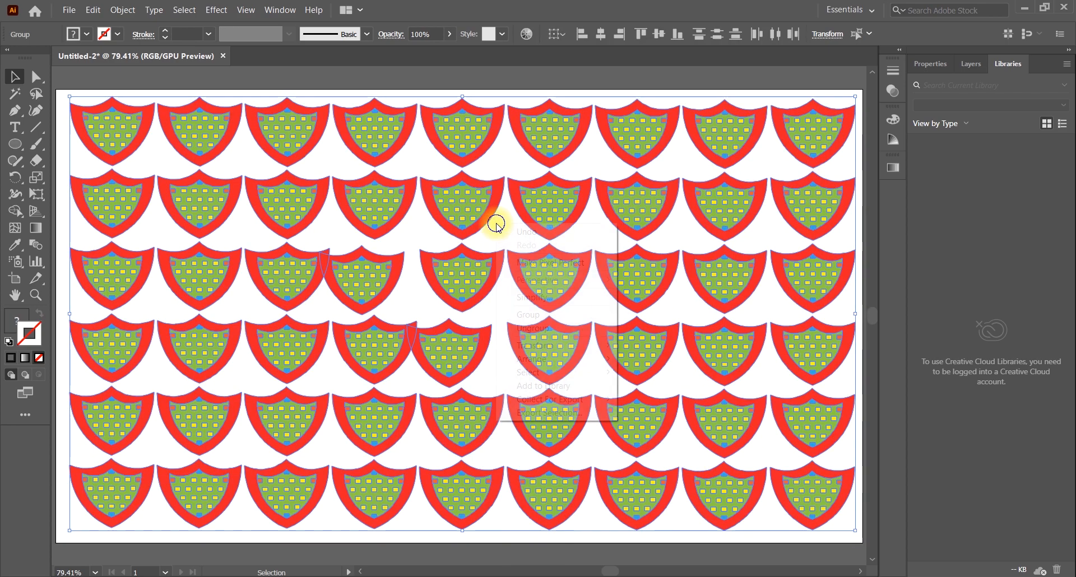
left_click(546, 314)
left_click(548, 80)
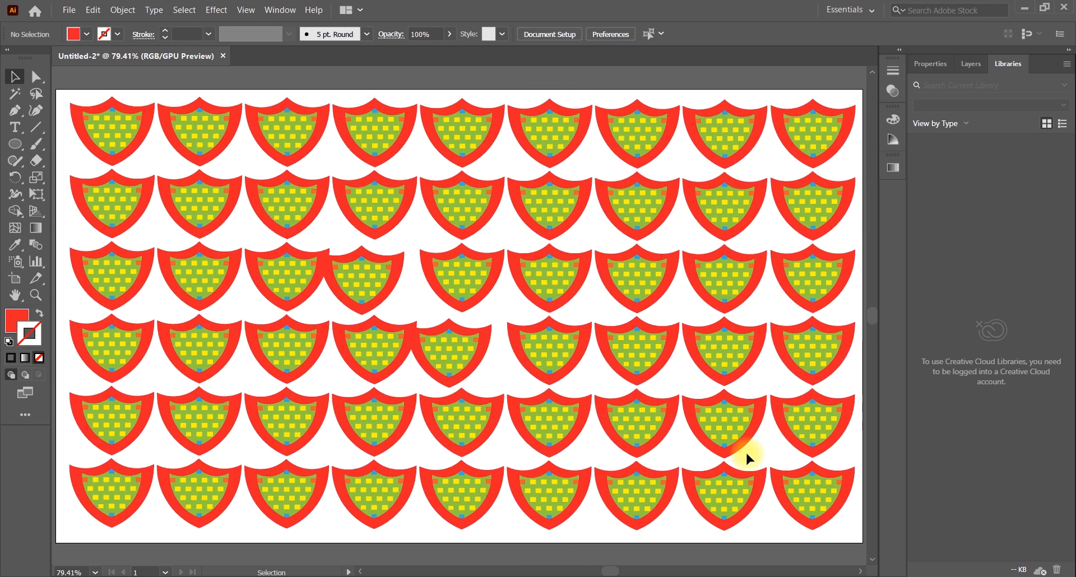
left_click(444, 353)
right_click(449, 346)
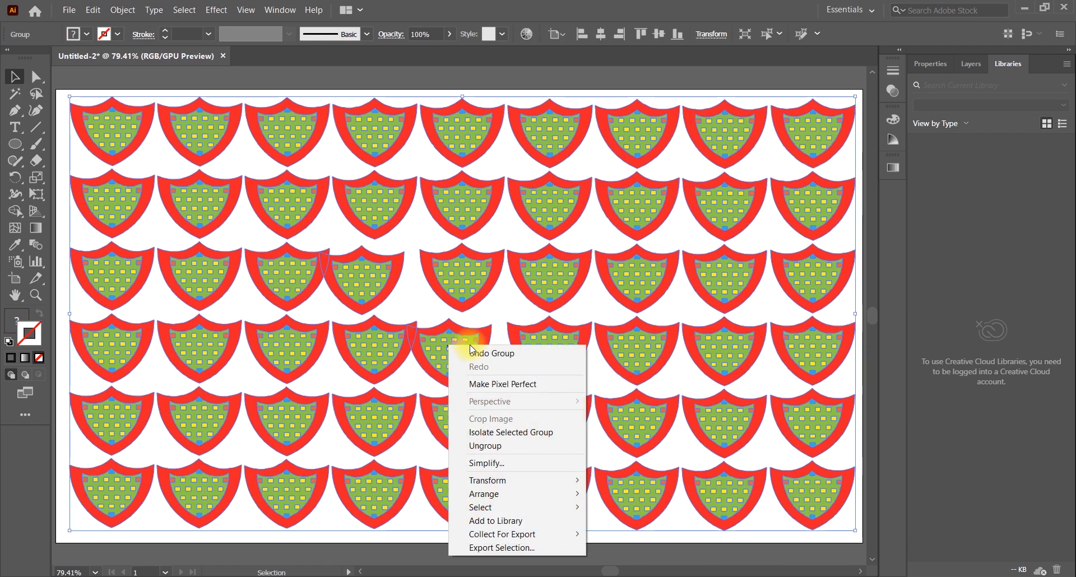
left_click(485, 446)
Move the two misplaced shields in the third and fourth rows back into line with their columns
left_click_drag(455, 340, 470, 343)
left_click(506, 301)
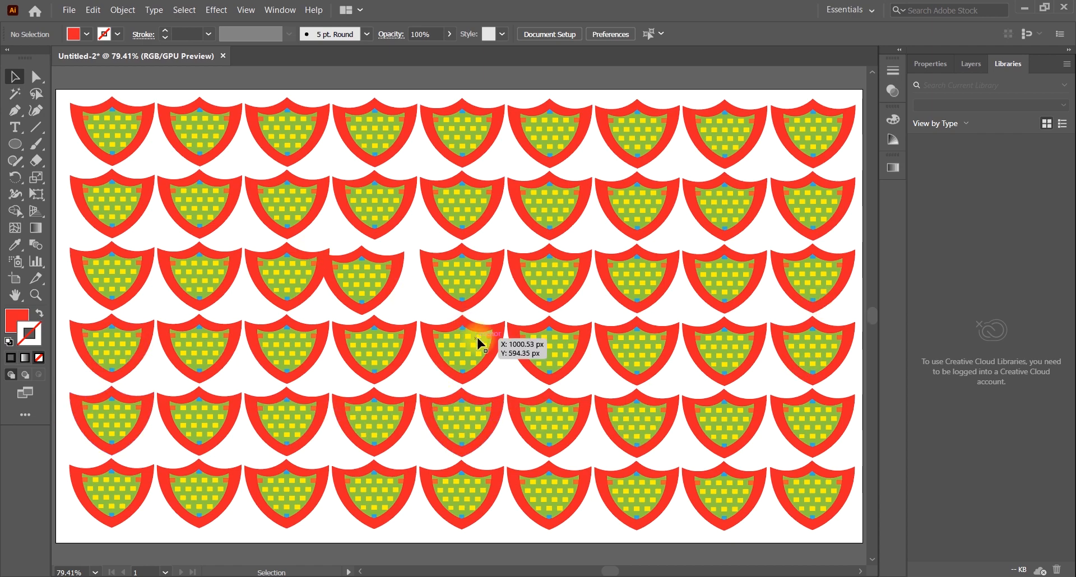
left_click_drag(352, 269, 366, 266)
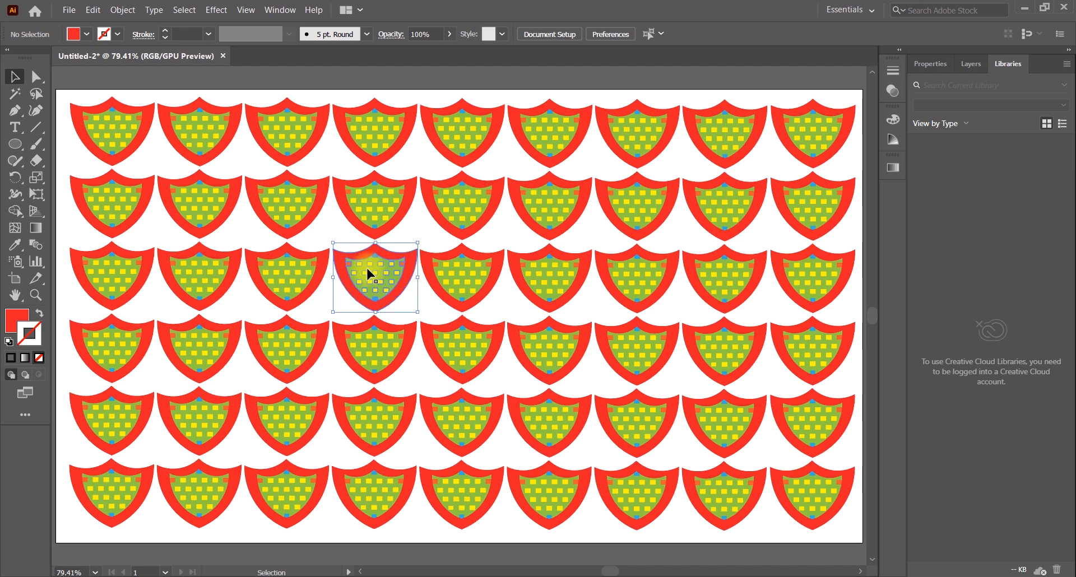
left_click(413, 366)
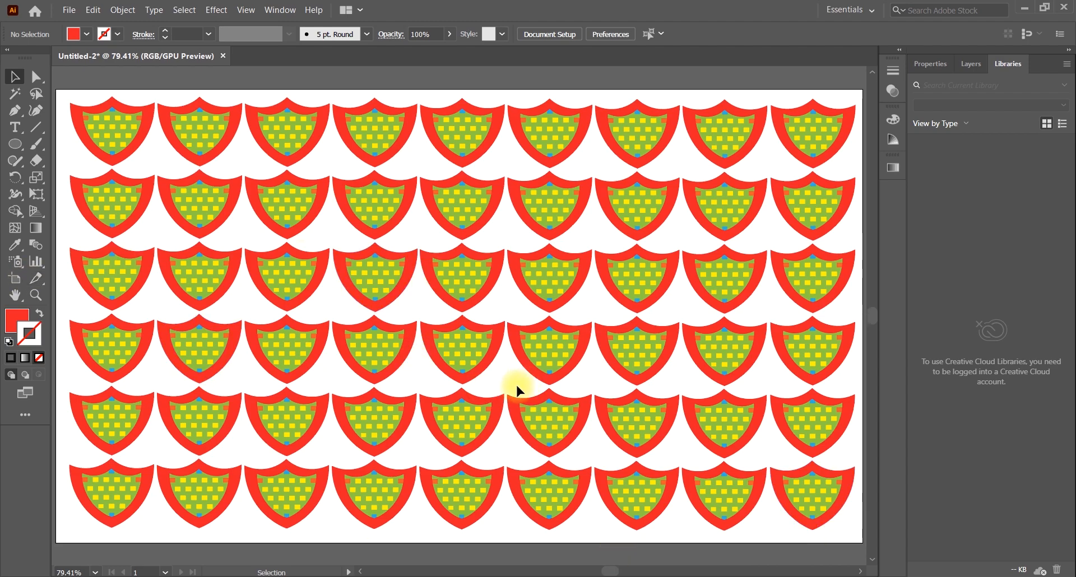
Group all the shields into one pattern, select the group to check it and deselect it
key("ctrl+a")
right_click(410, 237)
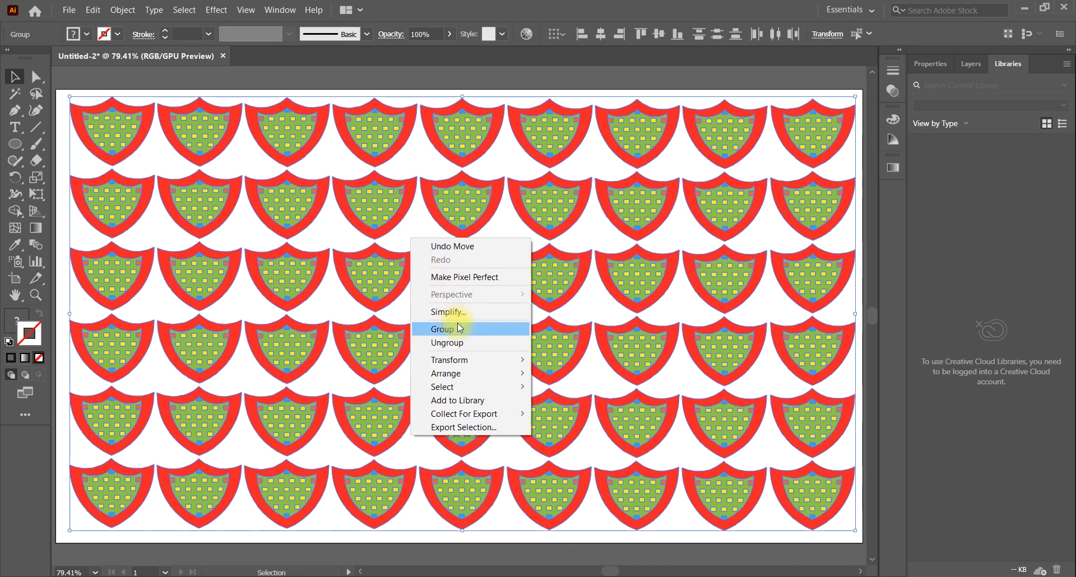
left_click(458, 325)
left_click(506, 304)
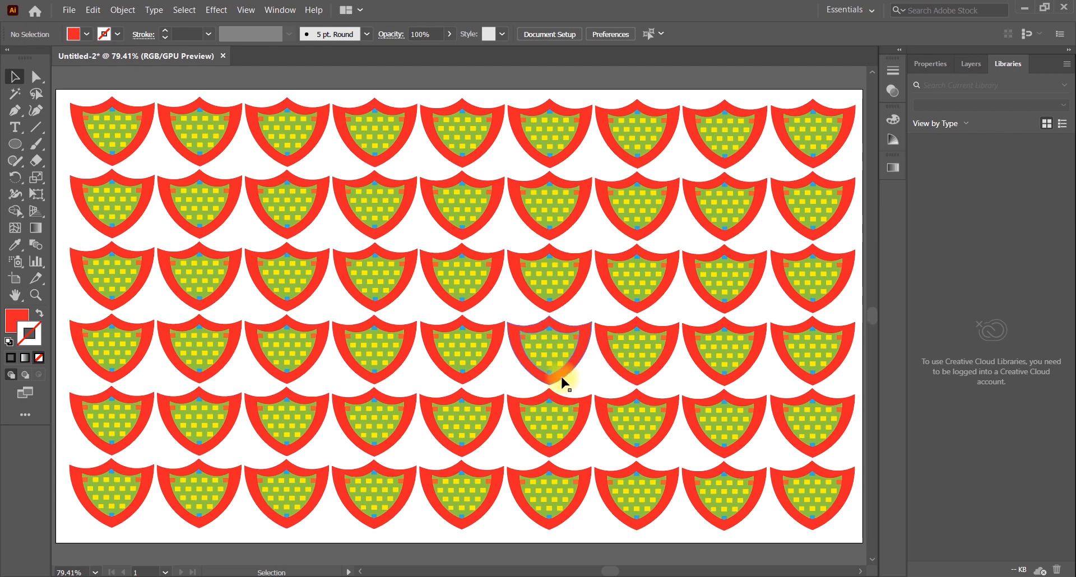
left_click(557, 349)
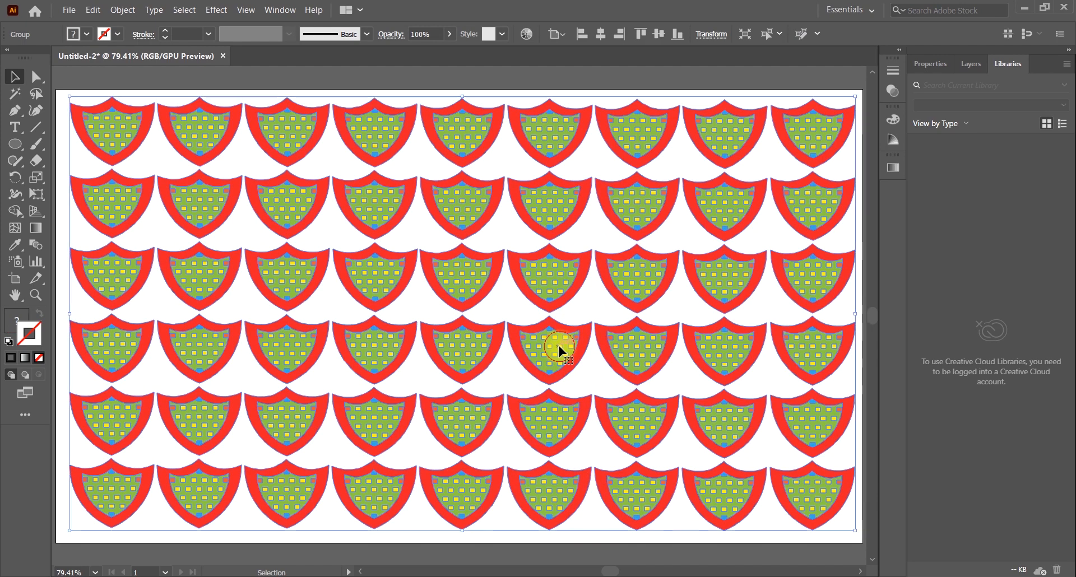
left_click(618, 90)
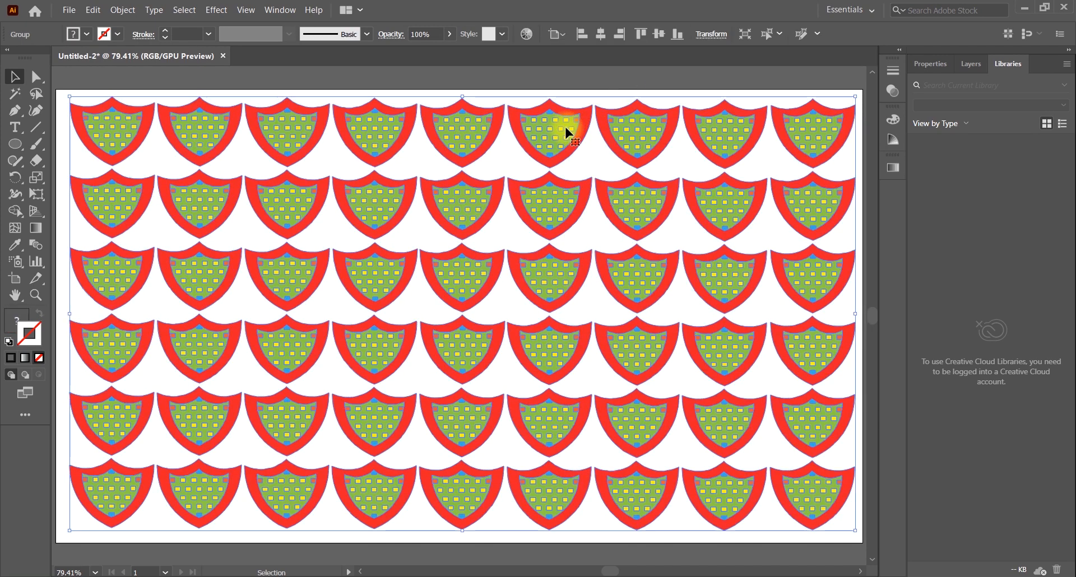
Draw a rectangle covering the whole artboard and fill it with black (000000)
left_click_drag(16, 144, 64, 150)
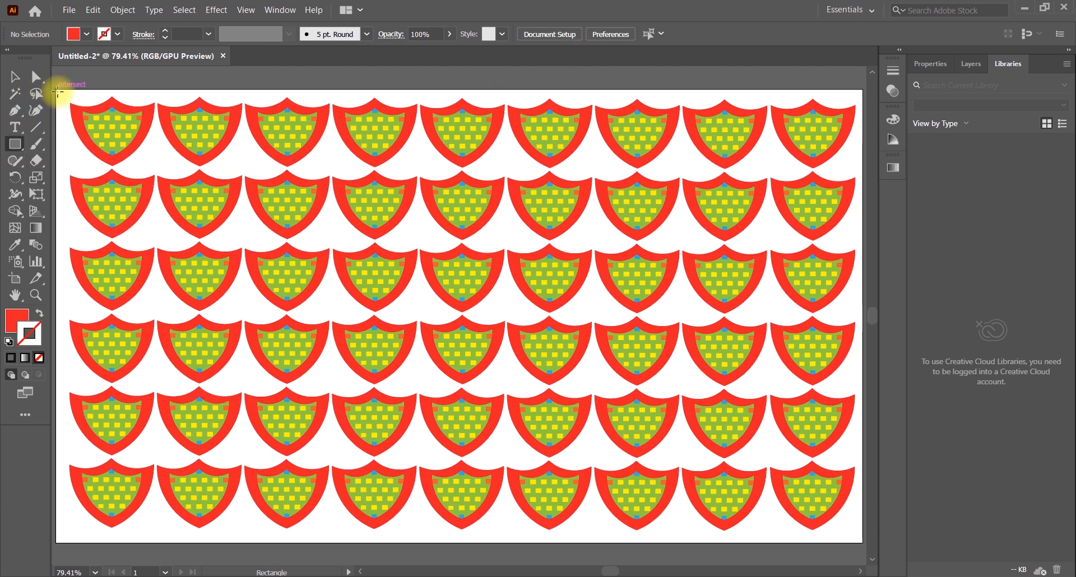
left_click_drag(56, 89, 744, 543)
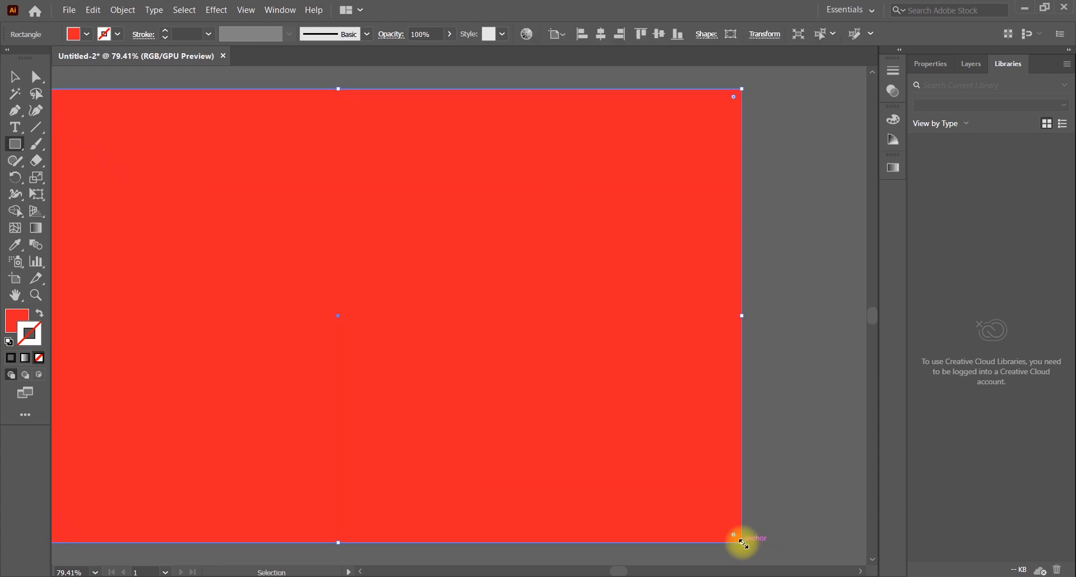
key("ctrl+0")
double_click(15, 319)
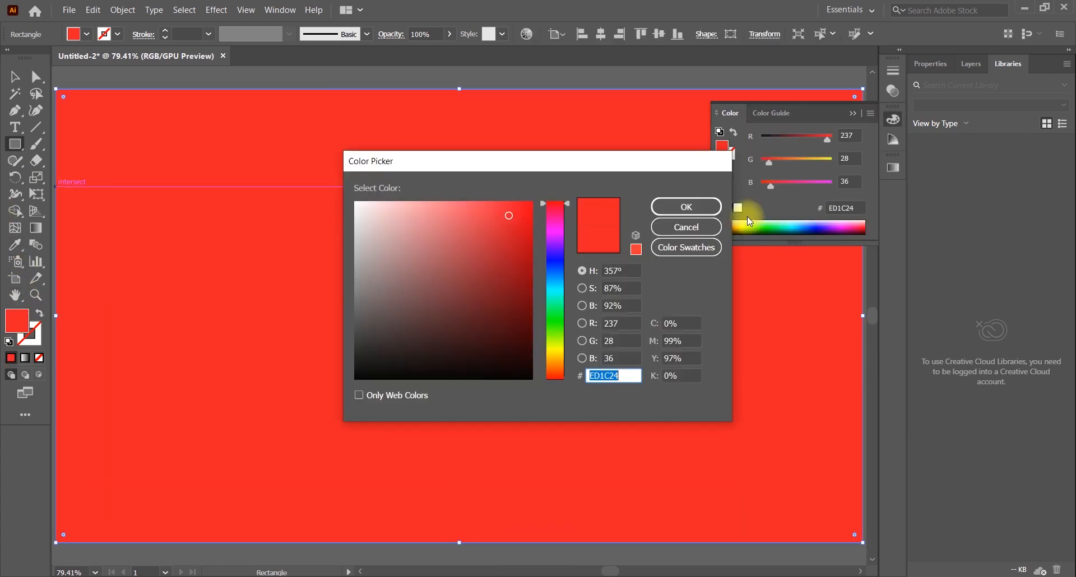
left_click_drag(519, 350, 533, 380)
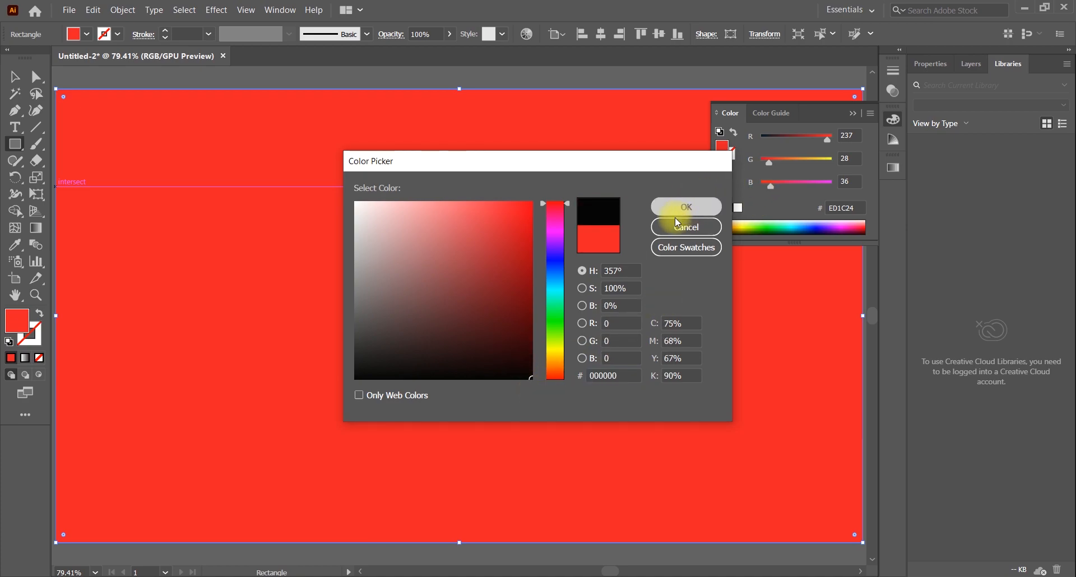
left_click(678, 213)
Send the black rectangle to the back behind the shield pattern and deselect it
right_click(522, 161)
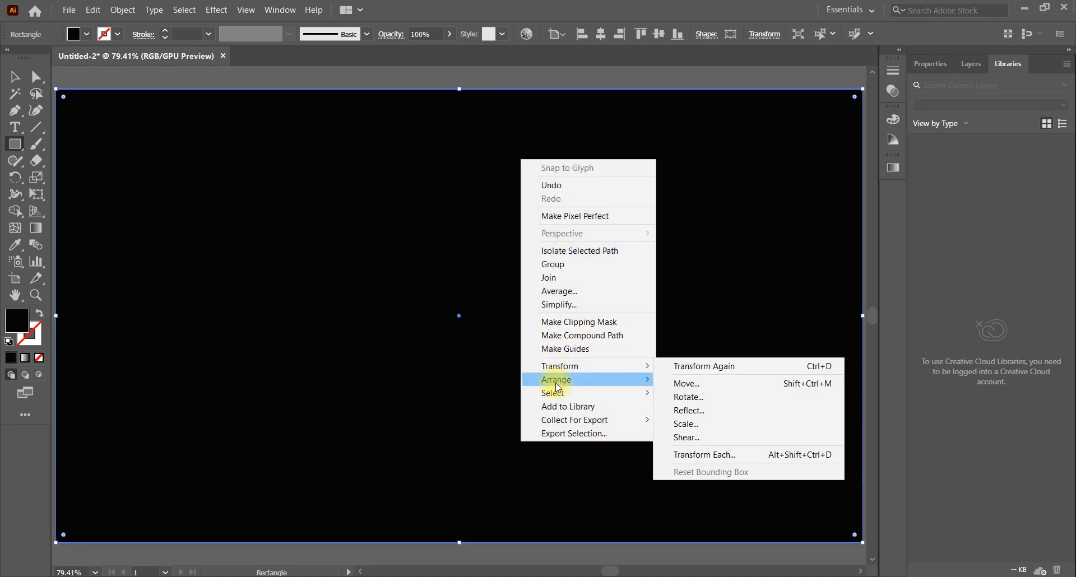
mouse_move(558, 386)
left_click(681, 421)
left_click(15, 77)
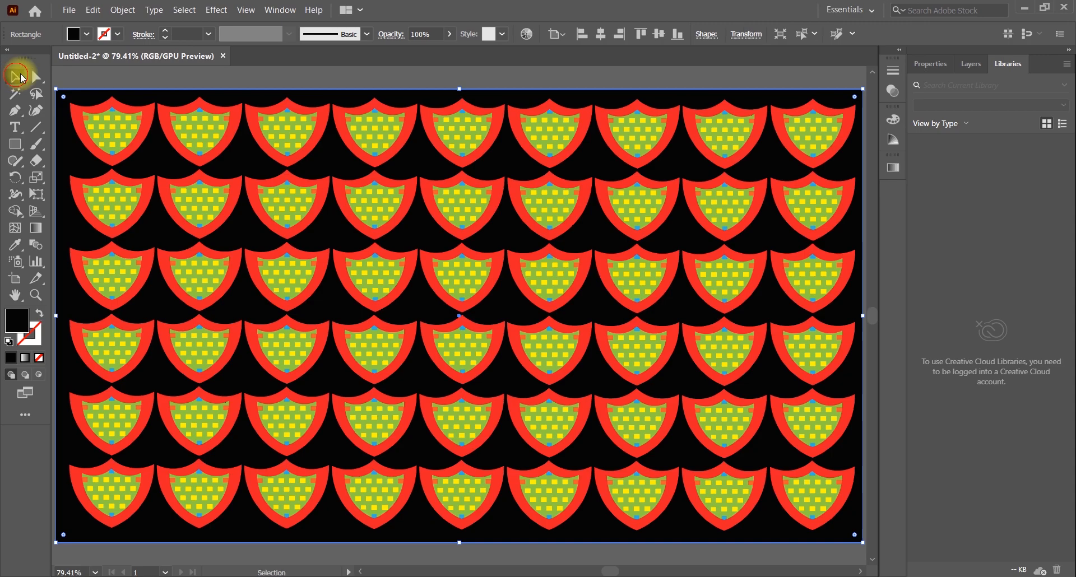
left_click(260, 71)
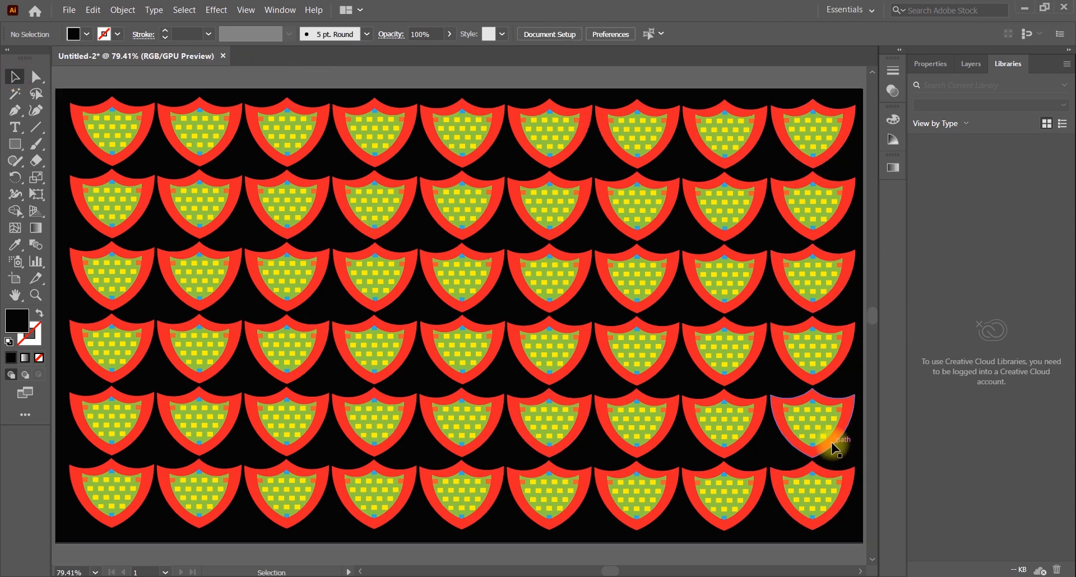